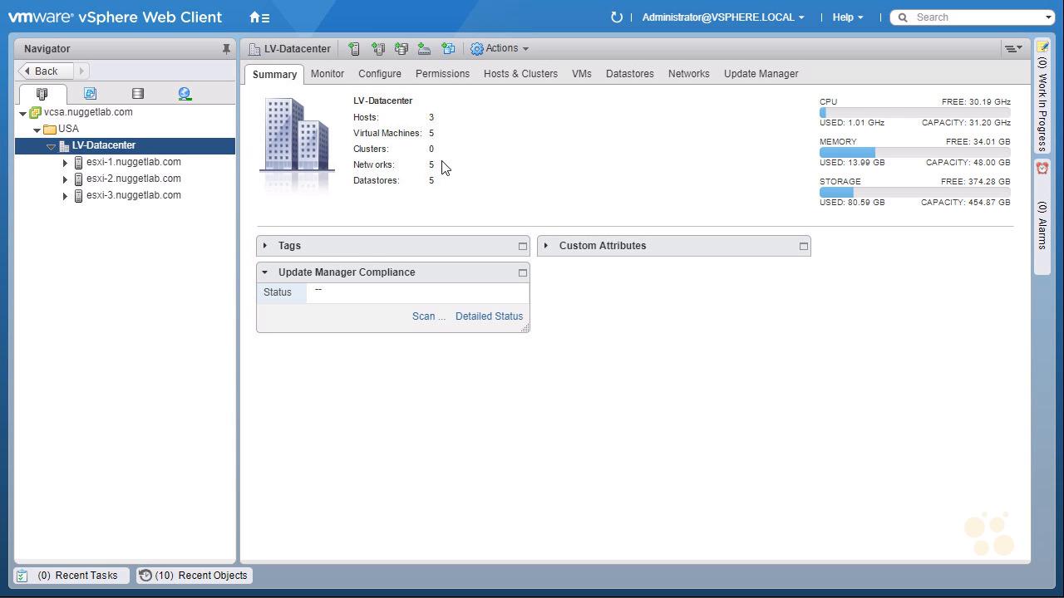
{"action": "key", "text": "ctrl+2"}
{"action": "left_click_drag", "start_coordinate": [696, 180], "coordinate": [768, 153]}
{"action": "mouse_move", "coordinate": [754, 146]}
{"action": "left_mouse_down"}
{"action": "mouse_move", "coordinate": [766, 143]}
{"action": "mouse_move", "coordinate": [760, 167]}
{"action": "left_mouse_up"}
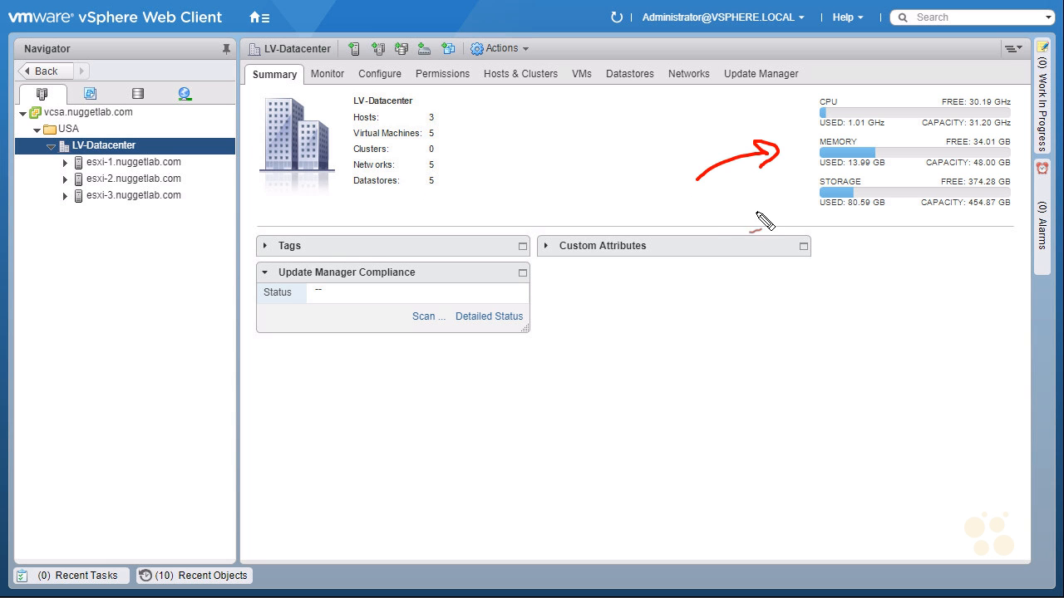
{"action": "key", "text": "Escape"}
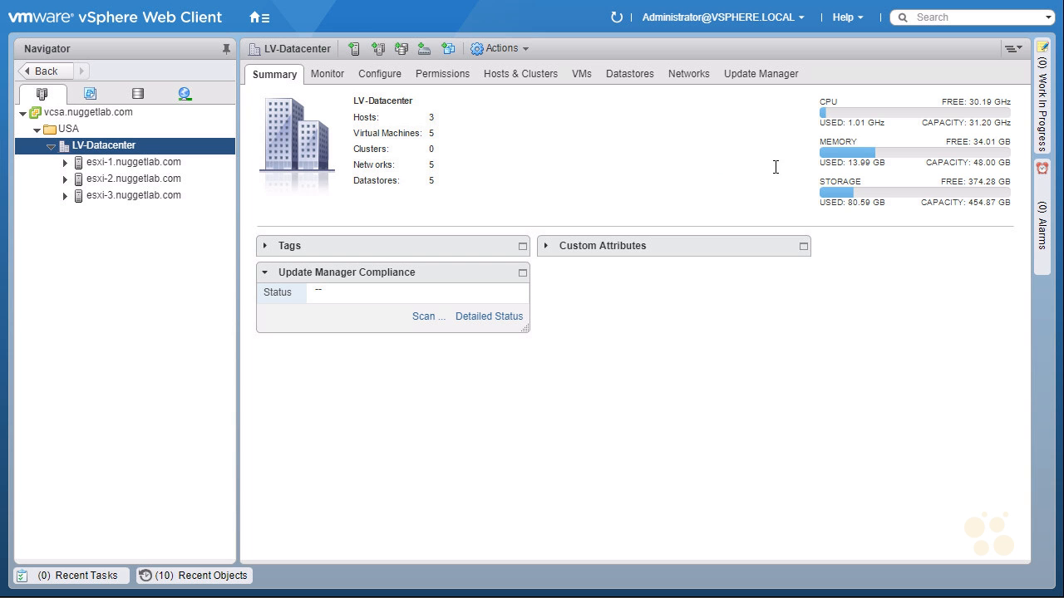
- Expand the three ESXi hosts under LV-Datacenter to view which virtual machines each one holds
{"action": "left_click", "coordinate": [65, 163]}
{"action": "left_click", "coordinate": [65, 196]}
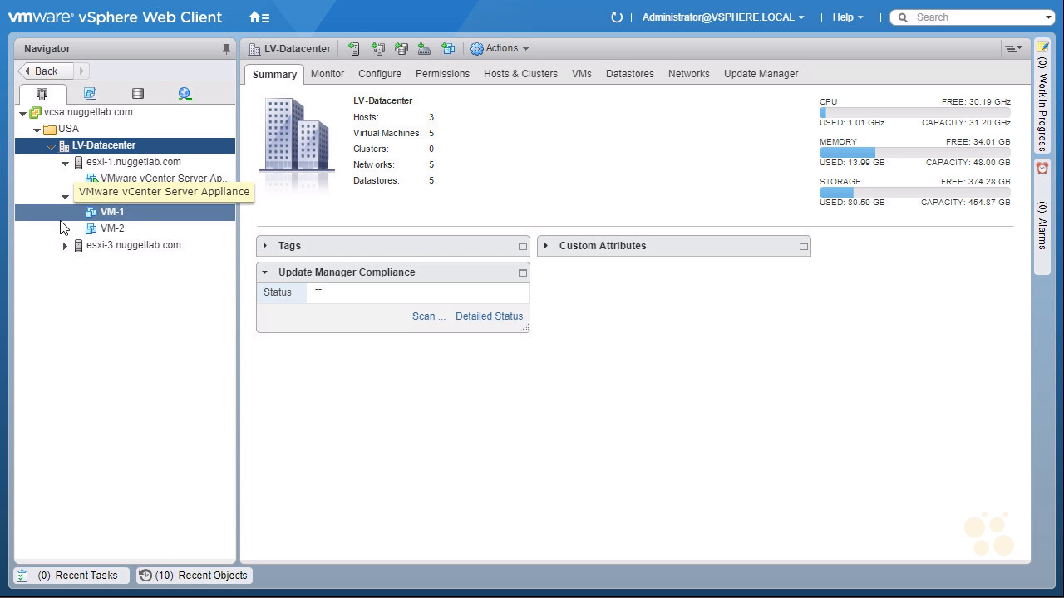
{"action": "left_click", "coordinate": [65, 246]}
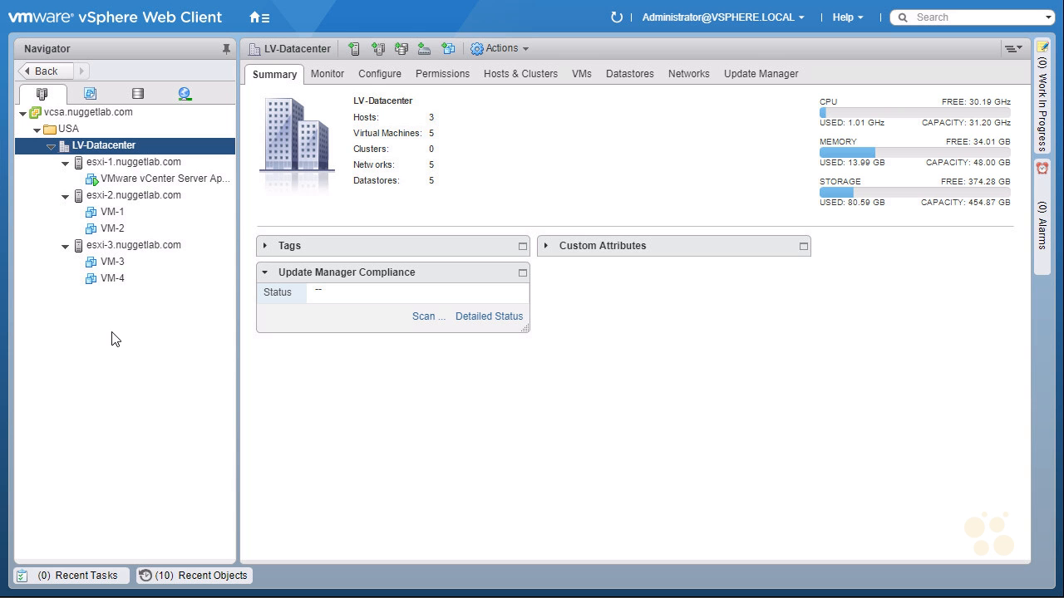
- Start a new cluster in LV-Datacenter named Cluster-1 with DRS turned on
{"action": "left_click", "coordinate": [169, 151]}
{"action": "right_click", "coordinate": [168, 150]}
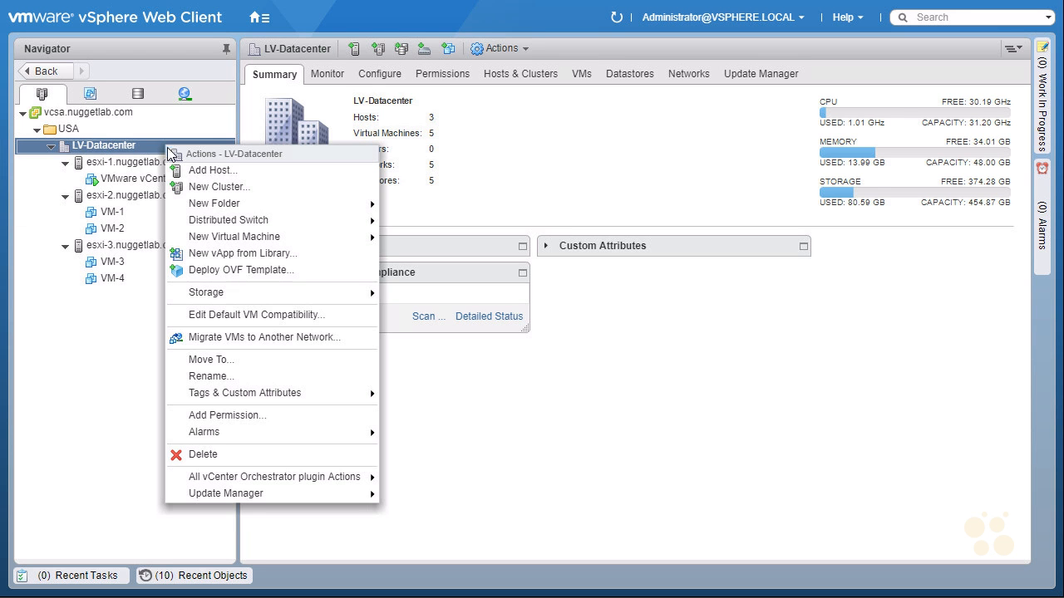
{"action": "left_click", "coordinate": [264, 193]}
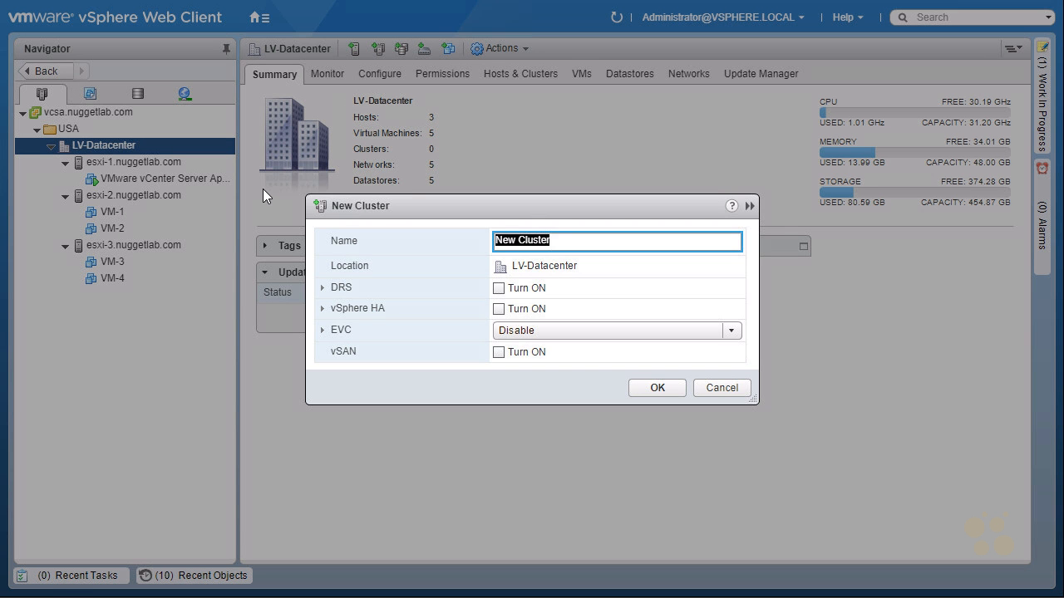
{"action": "type", "text": "Cluster-1"}
{"action": "left_click", "coordinate": [499, 289]}
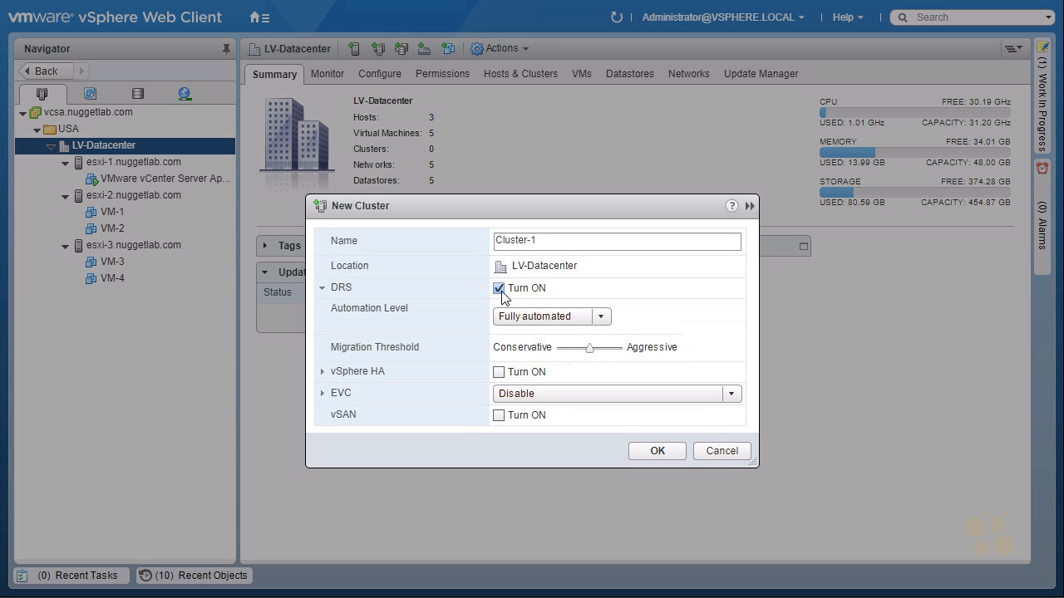
- Set the DRS automation level to Manual and the migration threshold to the most aggressive setting, and create the cluster
{"action": "left_click", "coordinate": [602, 317]}
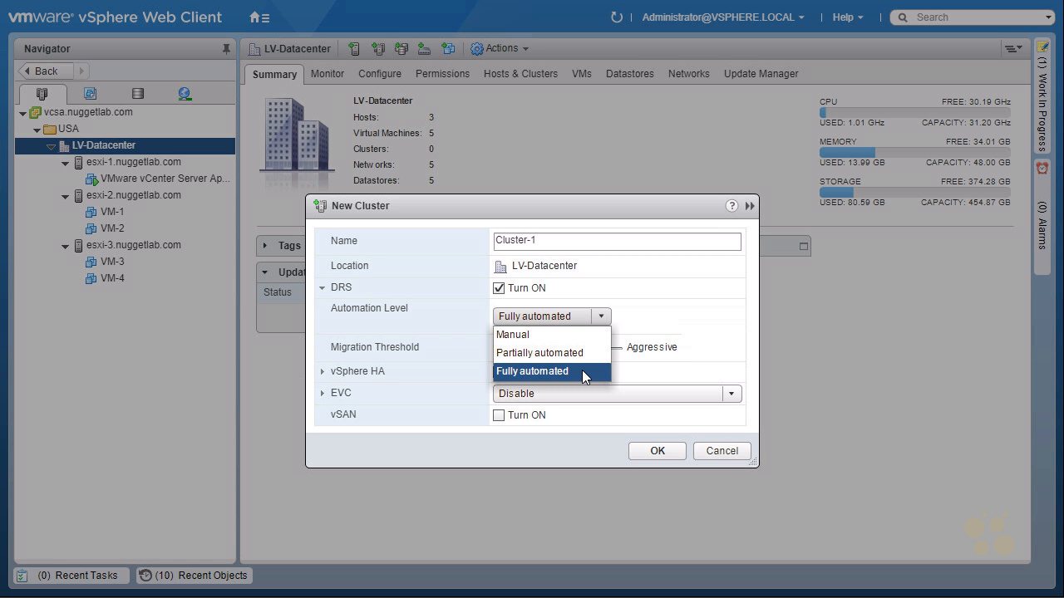
{"action": "key", "text": "ctrl+shift+d"}
{"action": "left_click_drag", "start_coordinate": [524, 399], "coordinate": [536, 398]}
{"action": "left_click_drag", "start_coordinate": [402, 310], "coordinate": [404, 308]}
{"action": "left_click_drag", "start_coordinate": [517, 399], "coordinate": [527, 396]}
{"action": "left_click", "coordinate": [538, 335]}
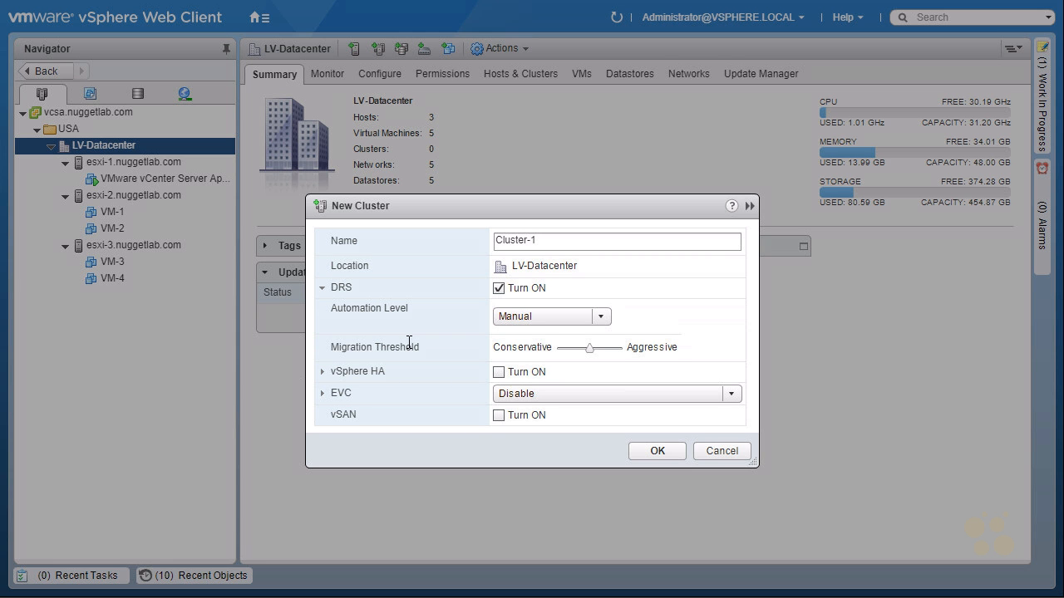
{"action": "left_click_drag", "start_coordinate": [590, 349], "coordinate": [629, 353]}
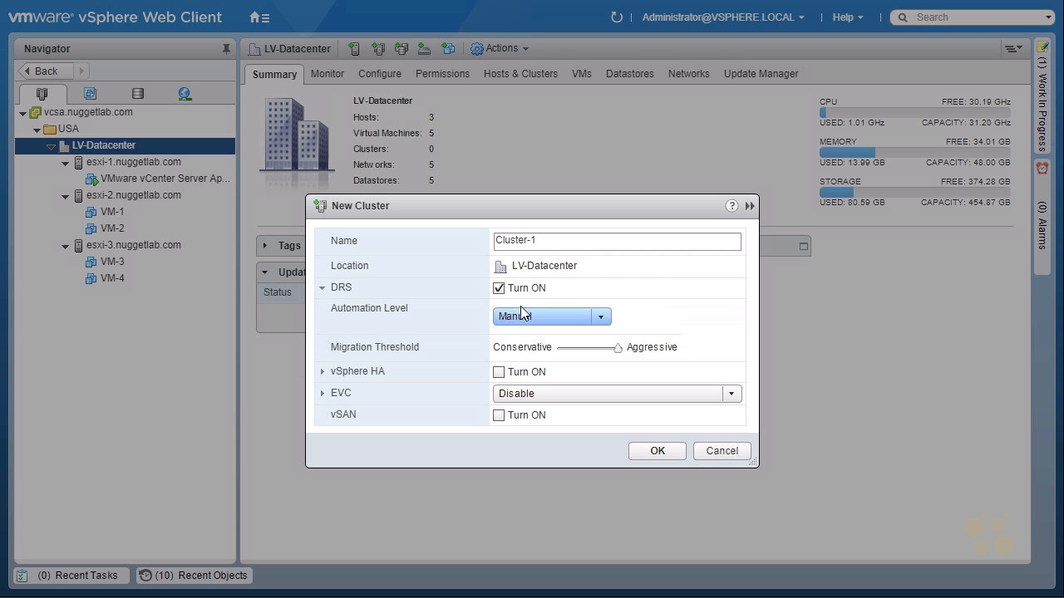
{"action": "left_click", "coordinate": [657, 450]}
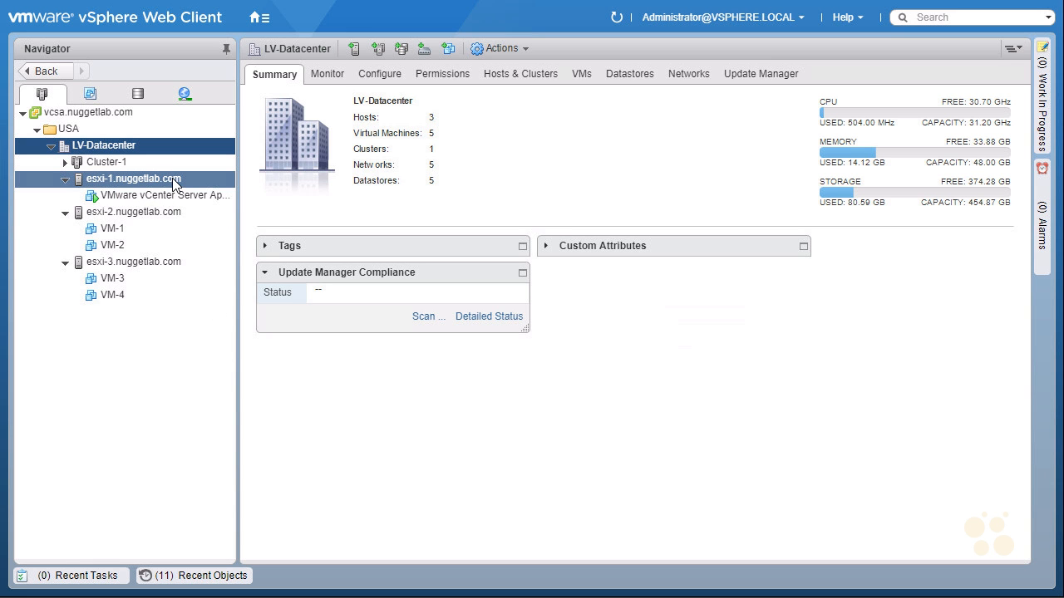
- Move host esxi-1.nuggetlab.com into Cluster-1, putting all its virtual machines in the cluster's root resource pool
{"action": "left_click_drag", "start_coordinate": [173, 179], "coordinate": [100, 167]}
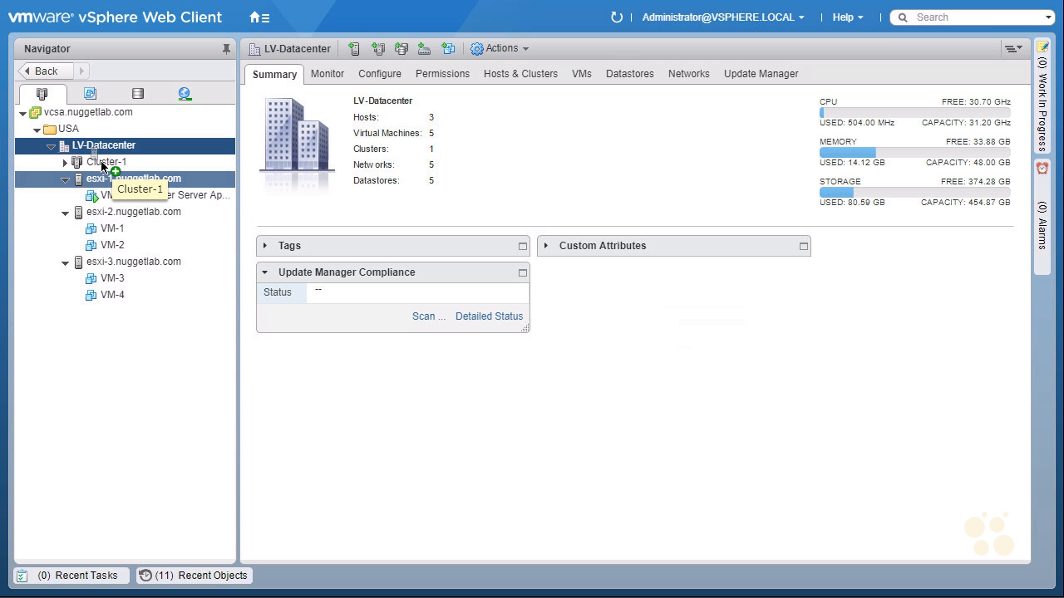
{"action": "left_click_drag", "start_coordinate": [101, 165], "coordinate": [104, 164]}
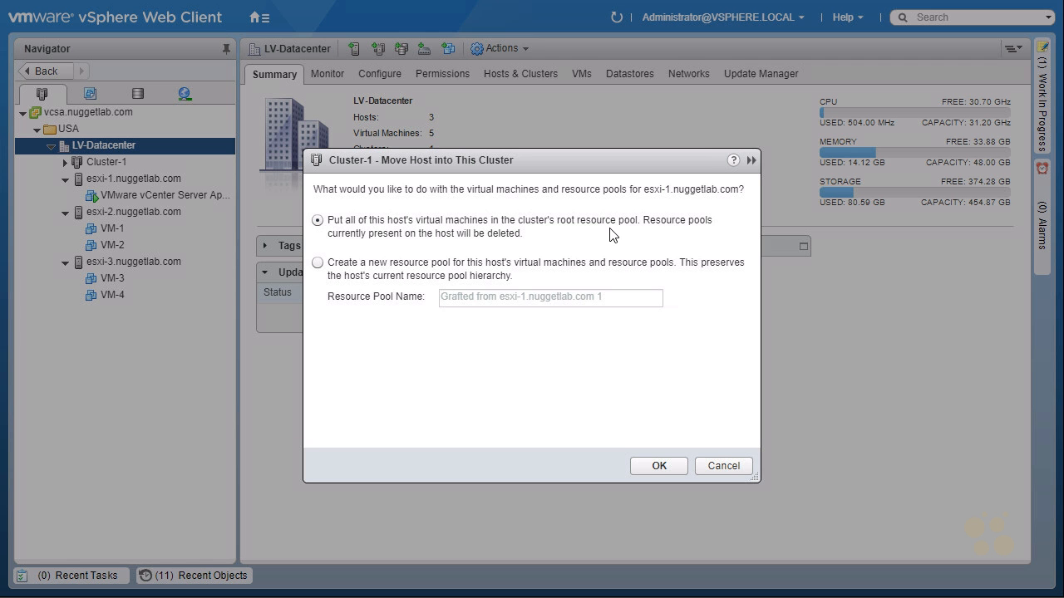
{"action": "left_click_drag", "start_coordinate": [27, 180], "coordinate": [52, 168]}
{"action": "mouse_move", "coordinate": [39, 165]}
{"action": "left_mouse_down"}
{"action": "mouse_move", "coordinate": [50, 178]}
{"action": "mouse_move", "coordinate": [107, 169]}
{"action": "mouse_move", "coordinate": [65, 167]}
{"action": "mouse_move", "coordinate": [85, 170]}
{"action": "left_mouse_up"}
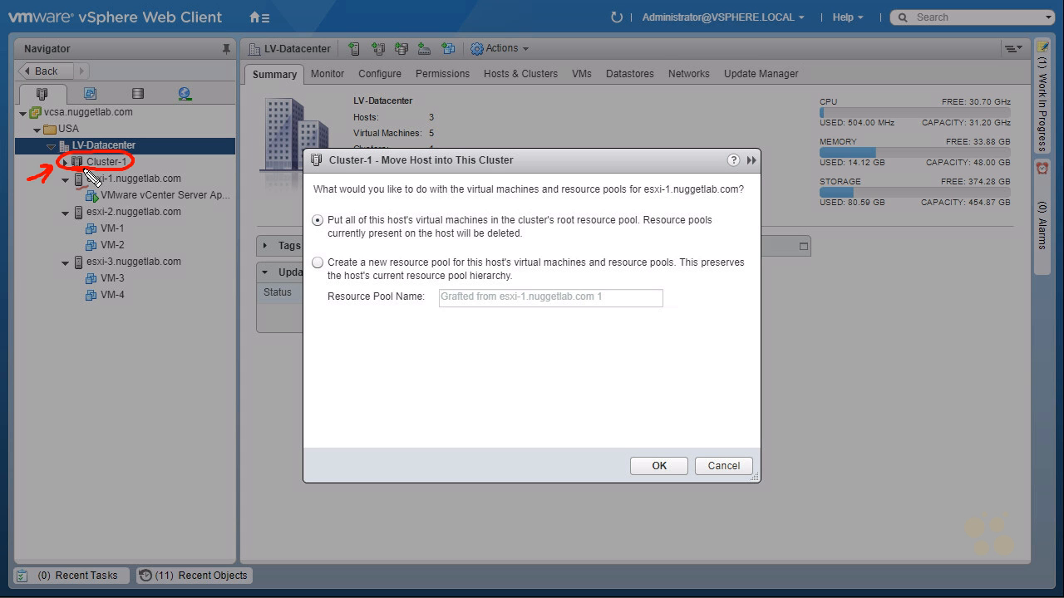
{"action": "left_click_drag", "start_coordinate": [204, 162], "coordinate": [184, 176]}
{"action": "left_click_drag", "start_coordinate": [184, 166], "coordinate": [196, 177]}
{"action": "key", "text": "Escape"}
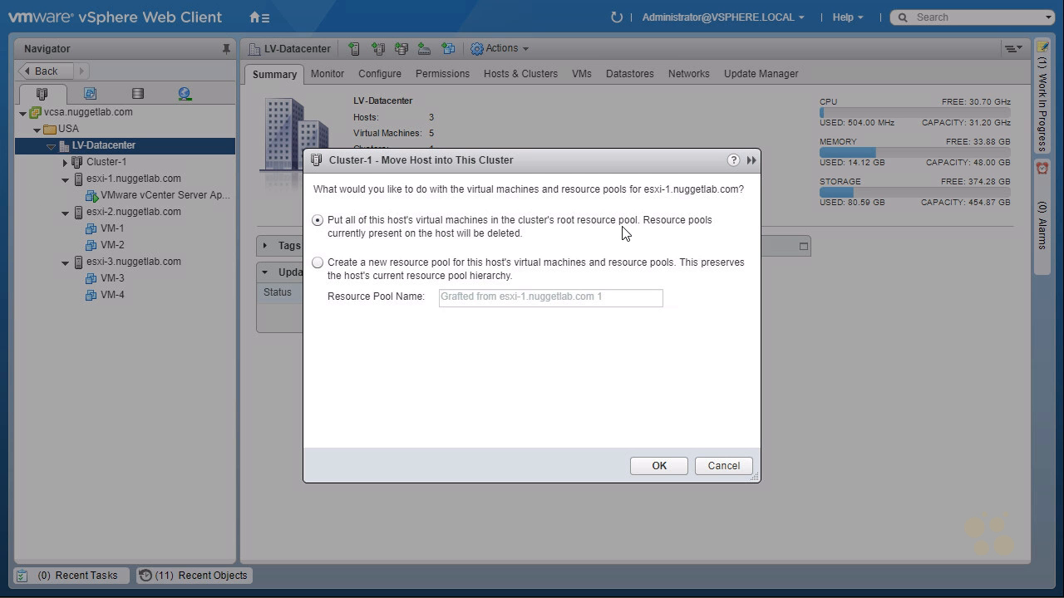
{"action": "left_click", "coordinate": [658, 467]}
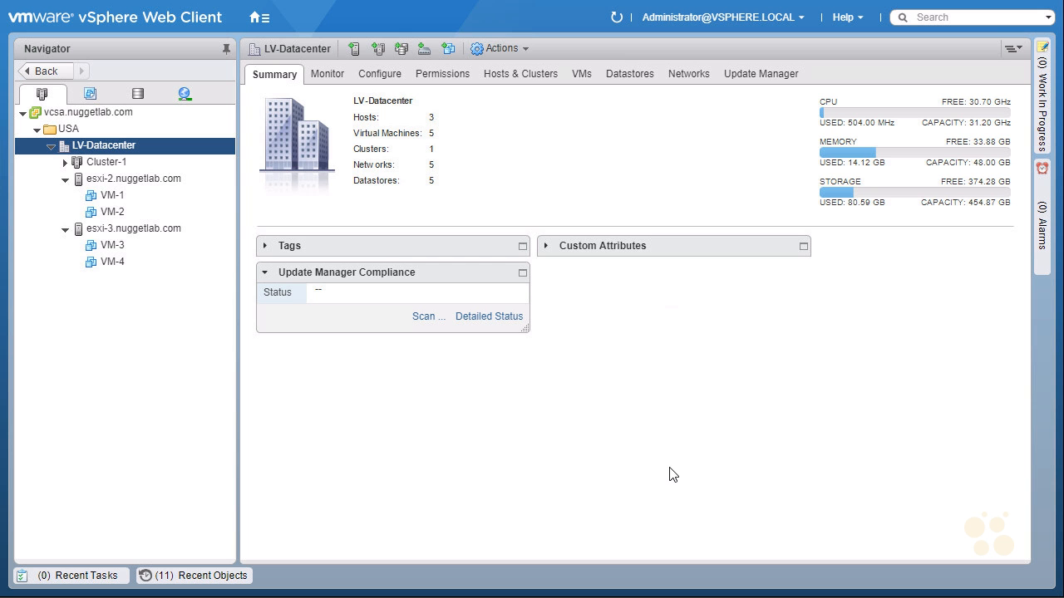
- Move hosts esxi-2.nuggetlab.com and esxi-3.nuggetlab.com into Cluster-1, accepting the default resource pool option for each
{"action": "left_click_drag", "start_coordinate": [169, 188], "coordinate": [117, 167]}
{"action": "left_click", "coordinate": [657, 466]}
{"action": "left_click_drag", "start_coordinate": [145, 185], "coordinate": [114, 166]}
{"action": "left_click", "coordinate": [658, 467]}
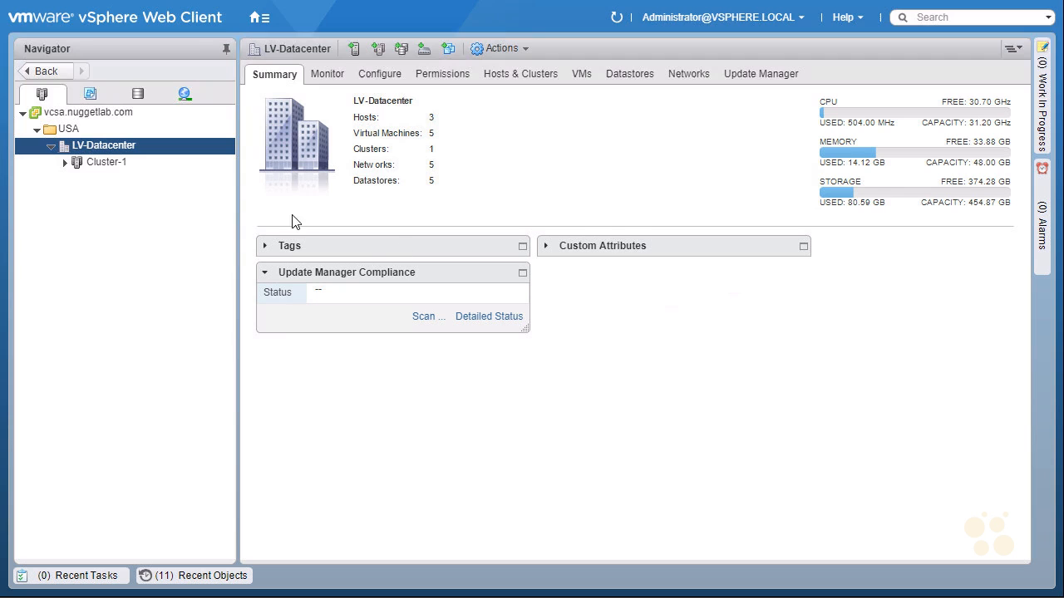
- Expand Cluster-1 to view its member hosts and virtual machines
{"action": "left_click", "coordinate": [66, 163]}
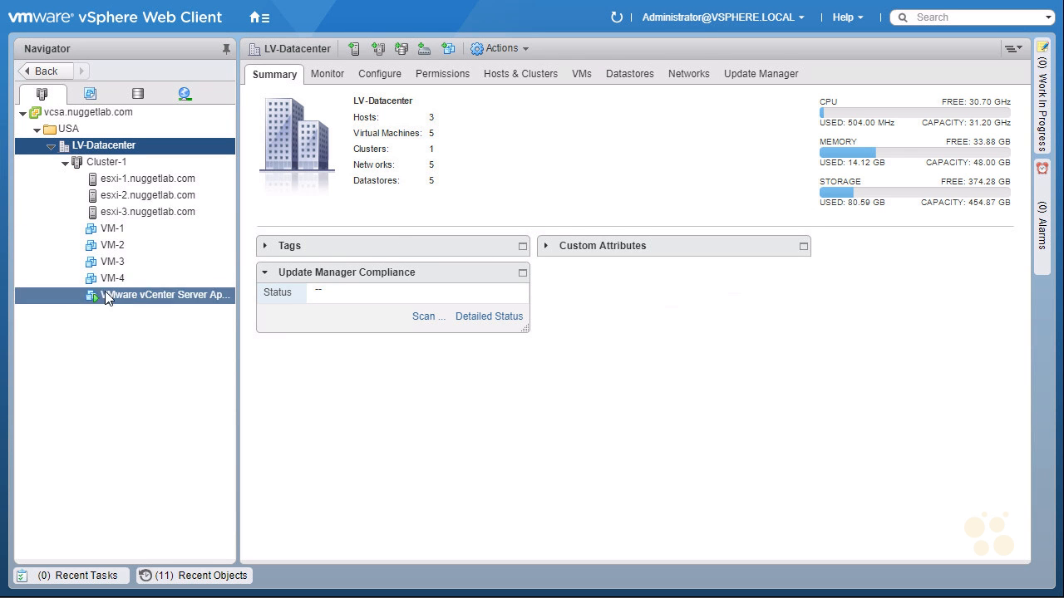
{"action": "key", "text": "ctrl+shift+d"}
{"action": "mouse_move", "coordinate": [138, 224]}
{"action": "left_mouse_down"}
{"action": "mouse_move", "coordinate": [80, 218]}
{"action": "mouse_move", "coordinate": [74, 326]}
{"action": "mouse_move", "coordinate": [229, 314]}
{"action": "mouse_move", "coordinate": [136, 235]}
{"action": "left_mouse_up"}
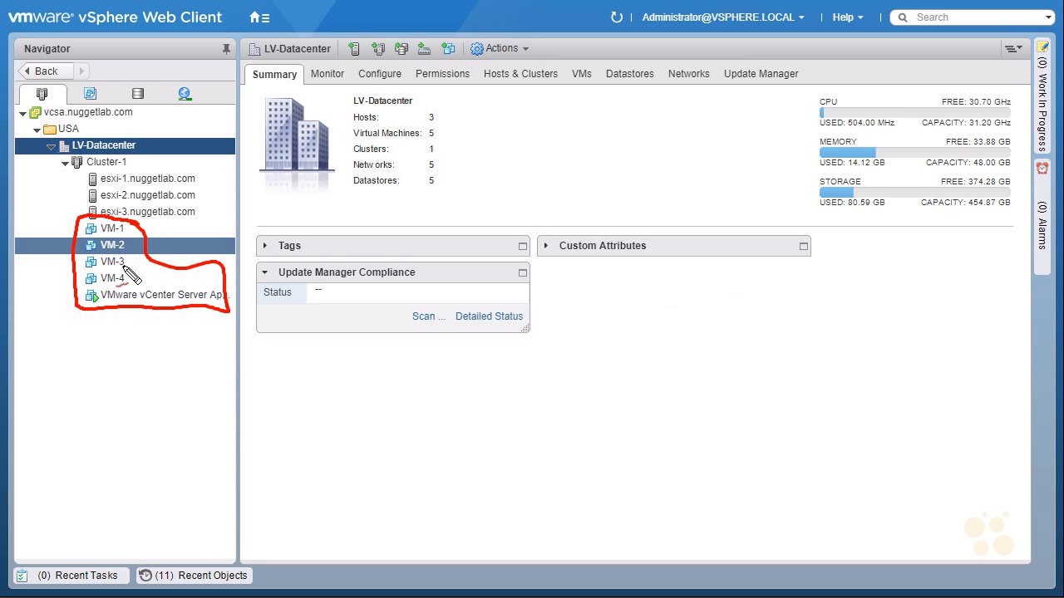
{"action": "key", "text": "Escape"}
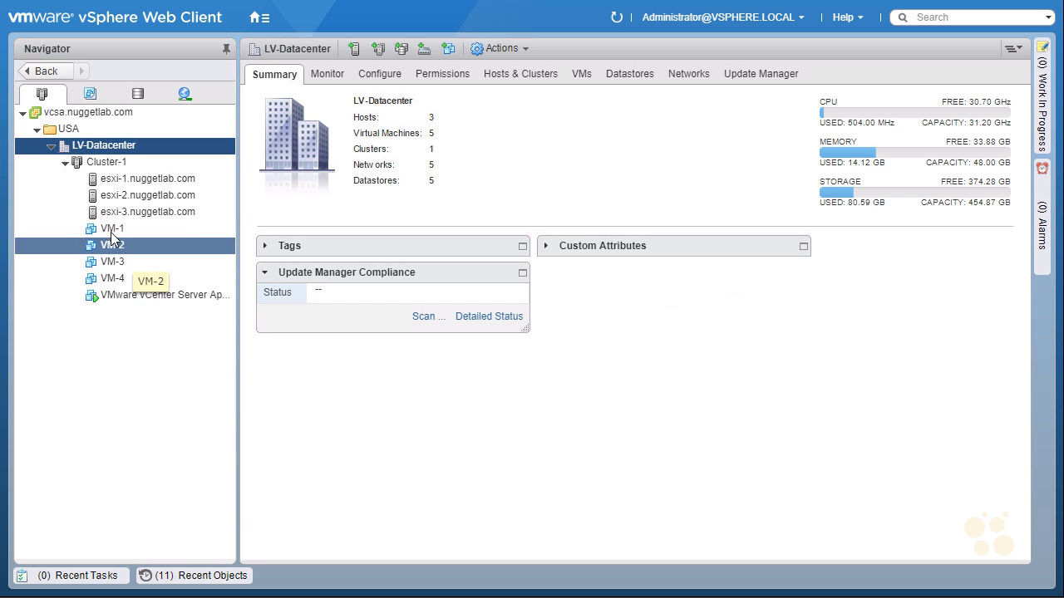
- Open VM-1's summary and check which host it is related to
{"action": "left_click", "coordinate": [114, 229]}
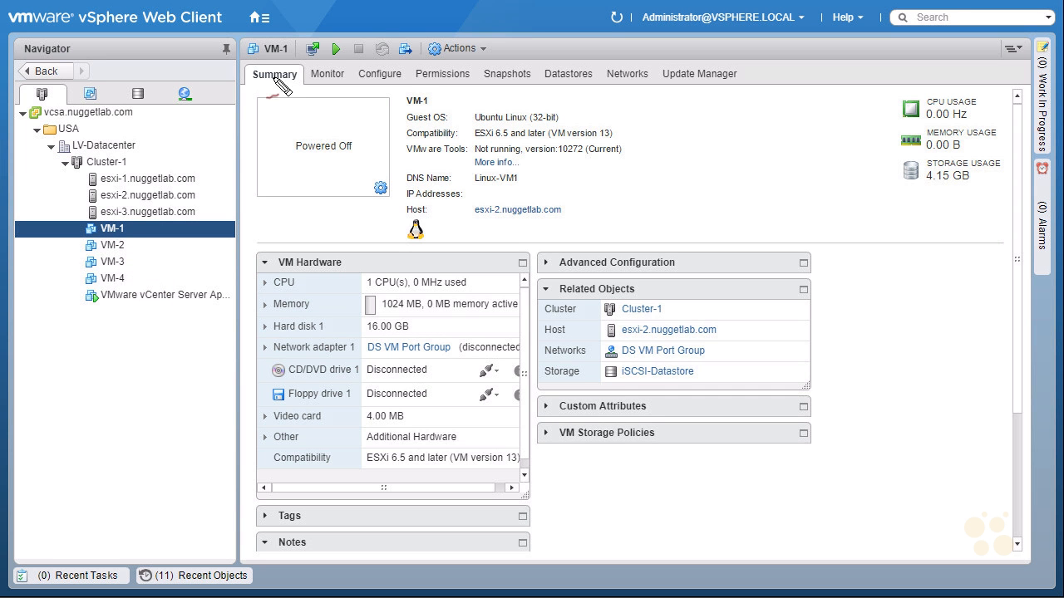
{"action": "mouse_move", "coordinate": [662, 320]}
{"action": "left_mouse_down"}
{"action": "mouse_move", "coordinate": [600, 337]}
{"action": "mouse_move", "coordinate": [669, 353]}
{"action": "mouse_move", "coordinate": [722, 335]}
{"action": "left_mouse_up"}
{"action": "left_click_drag", "start_coordinate": [719, 336], "coordinate": [638, 319]}
{"action": "left_click_drag", "start_coordinate": [719, 292], "coordinate": [698, 315]}
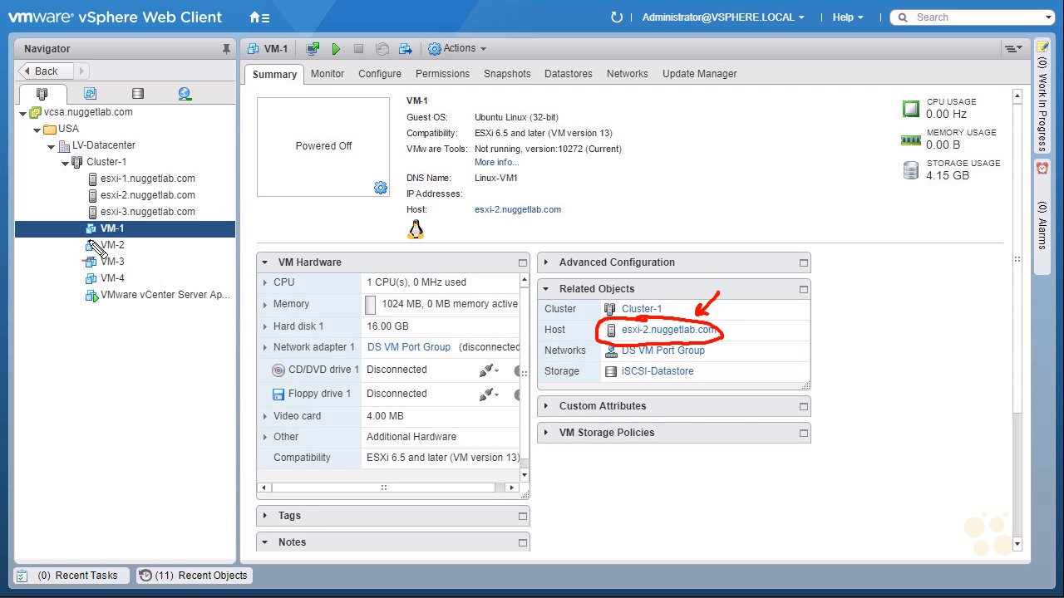
{"action": "mouse_move", "coordinate": [82, 249]}
{"action": "left_mouse_down"}
{"action": "mouse_move", "coordinate": [81, 238]}
{"action": "mouse_move", "coordinate": [130, 252]}
{"action": "mouse_move", "coordinate": [83, 254]}
{"action": "mouse_move", "coordinate": [150, 248]}
{"action": "left_mouse_up"}
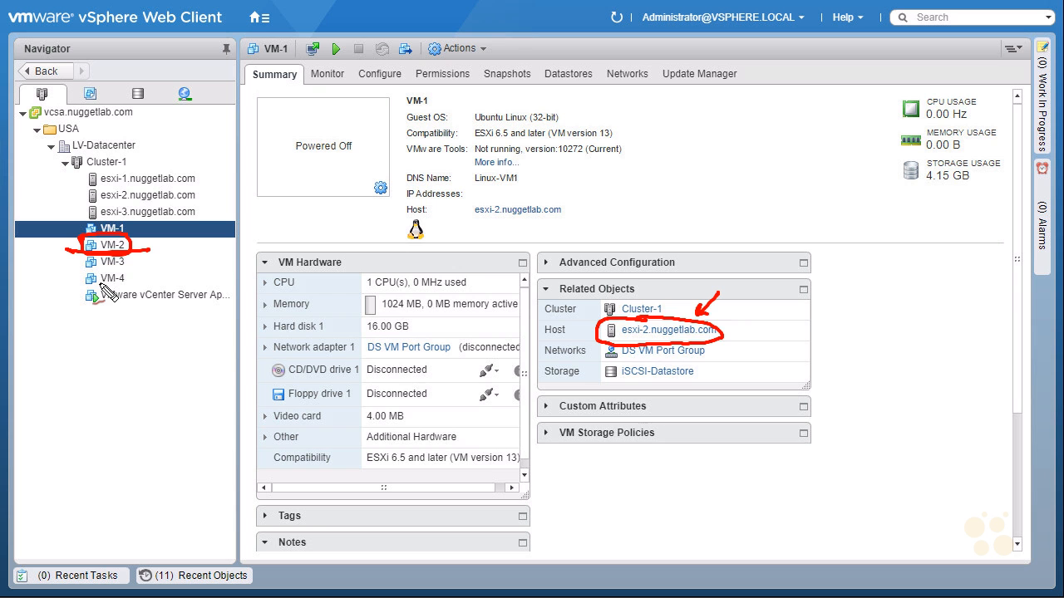
{"action": "key", "text": "Escape"}
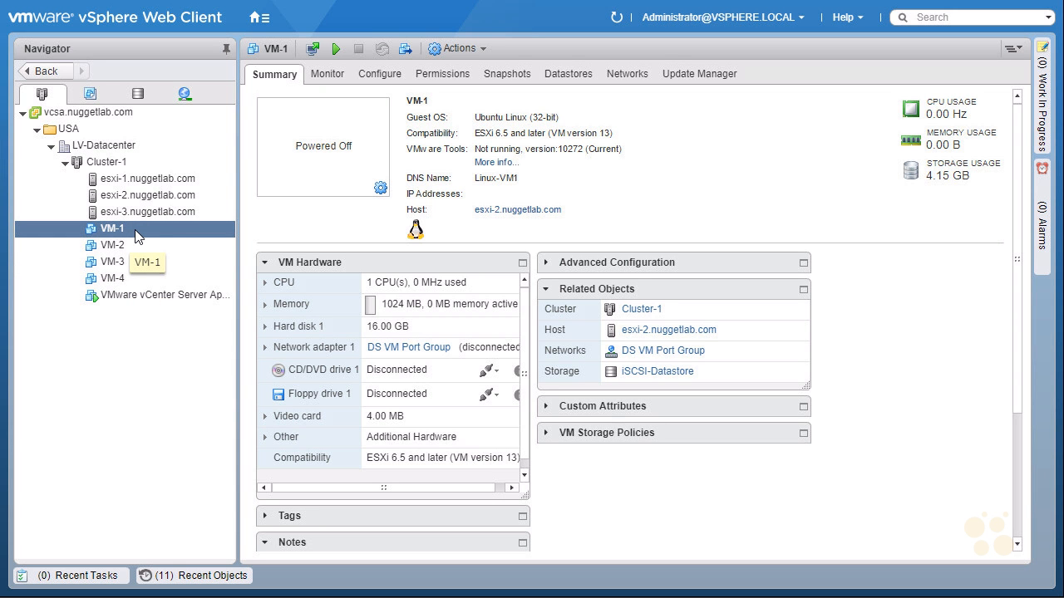
- Start a joint migration of VM-1 through VM-4 from the VMs folder's virtual machine list
{"action": "left_click", "coordinate": [90, 95]}
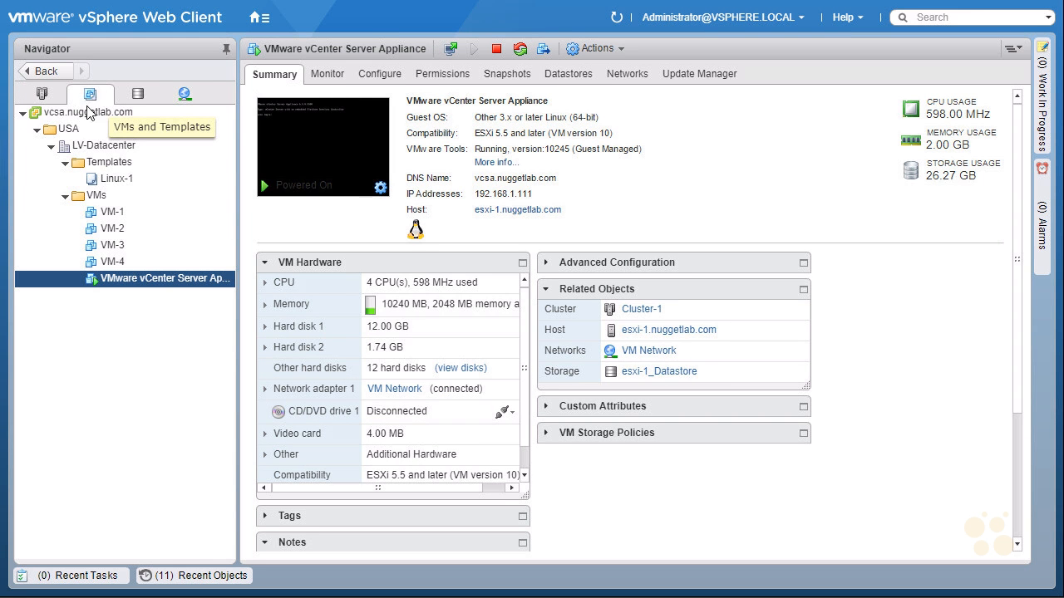
{"action": "left_click", "coordinate": [92, 196]}
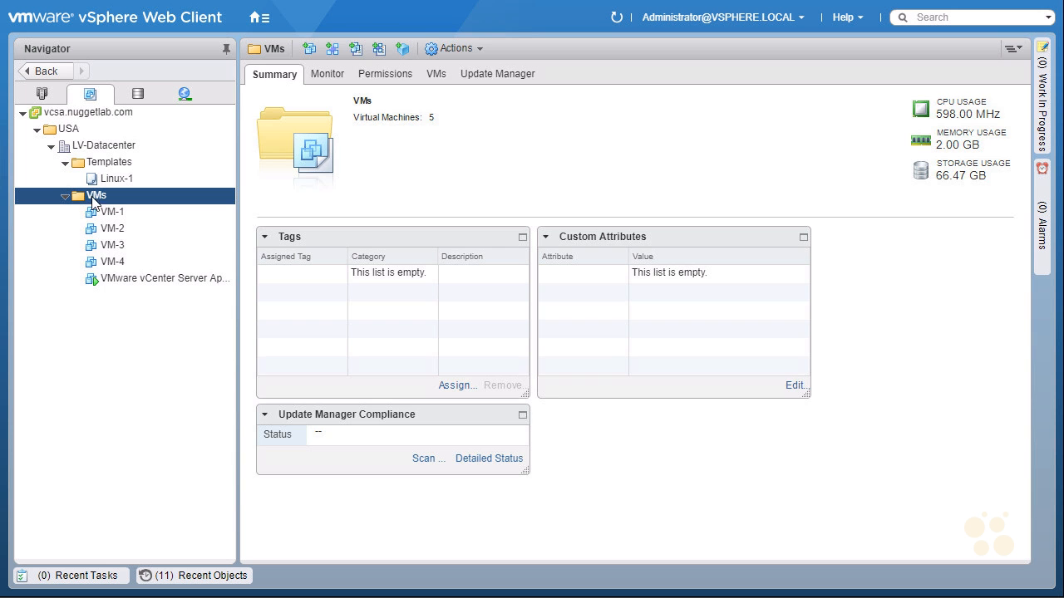
{"action": "left_click", "coordinate": [438, 79]}
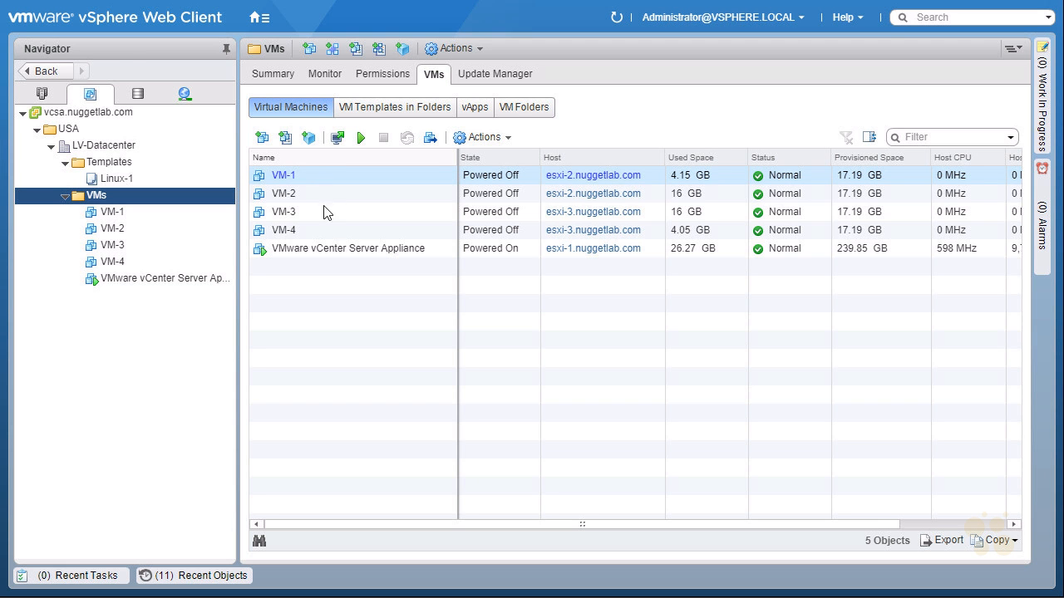
{"action": "left_click", "coordinate": [320, 232], "text": "shift"}
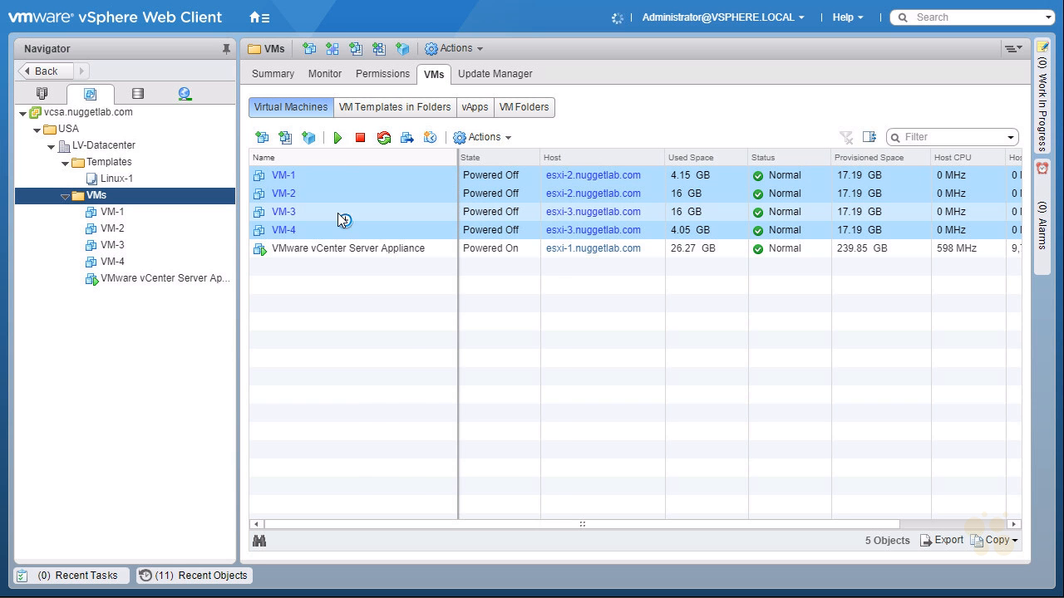
{"action": "right_click", "coordinate": [337, 213]}
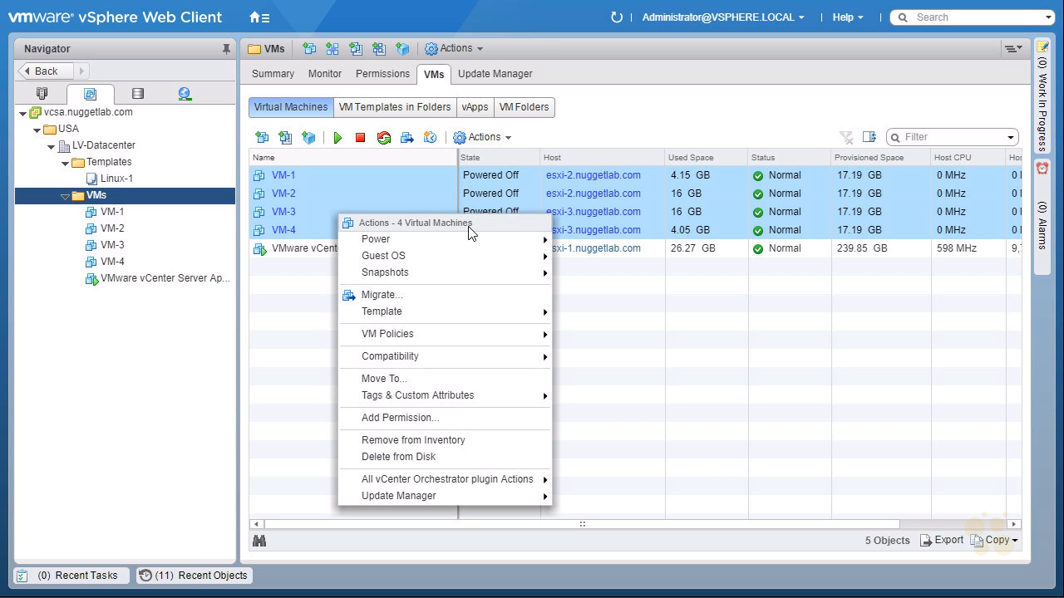
{"action": "left_click", "coordinate": [468, 301]}
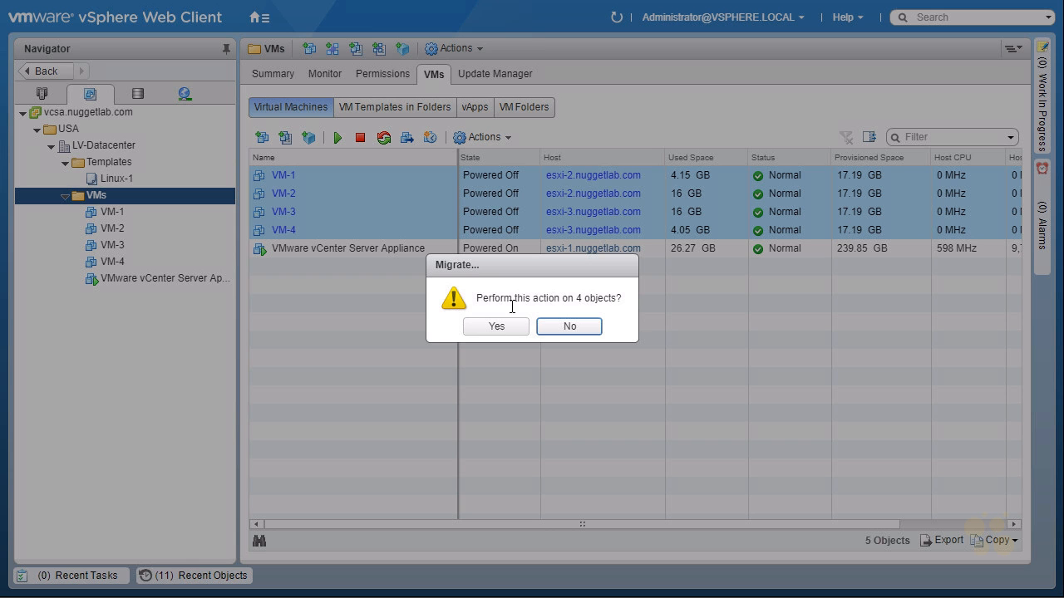
{"action": "left_click", "coordinate": [504, 328]}
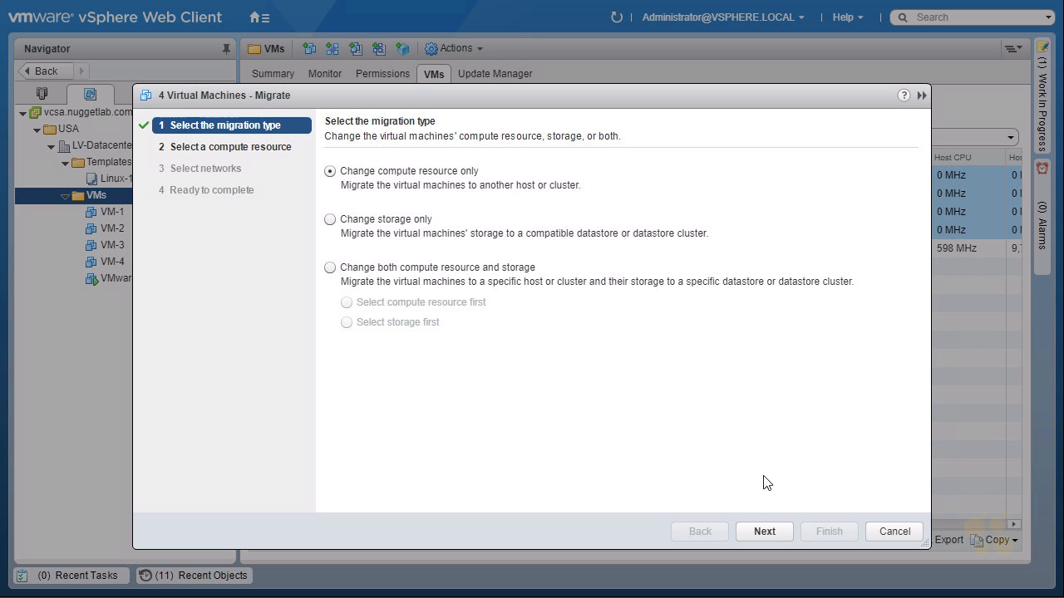
- Migrate only the compute resource of the four VMs to host esxi-1.nuggetlab.com, keeping DS VM Port Group as destination network
{"action": "left_click", "coordinate": [767, 532]}
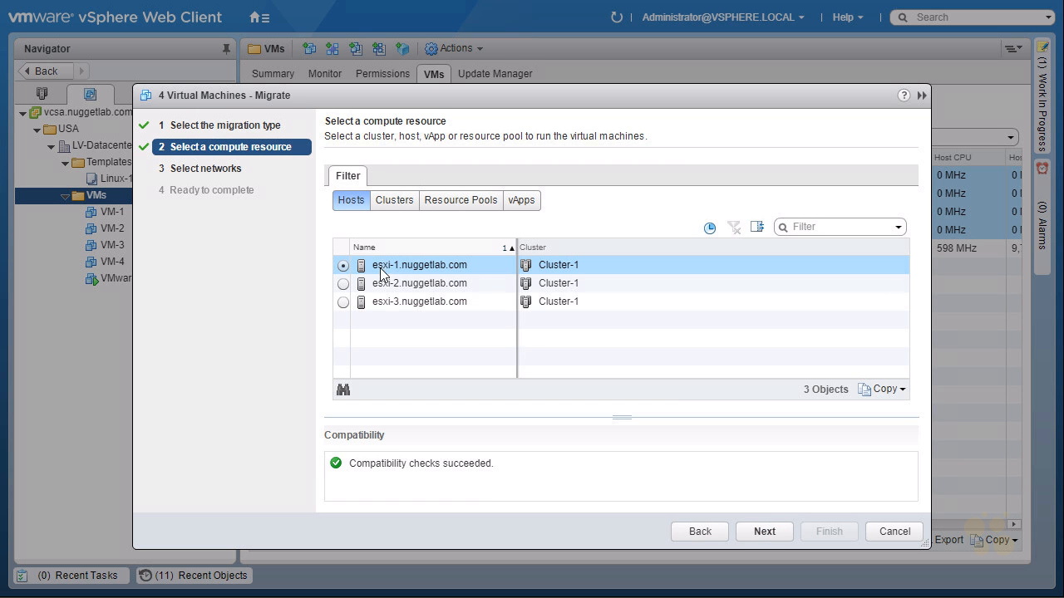
{"action": "left_click", "coordinate": [759, 532]}
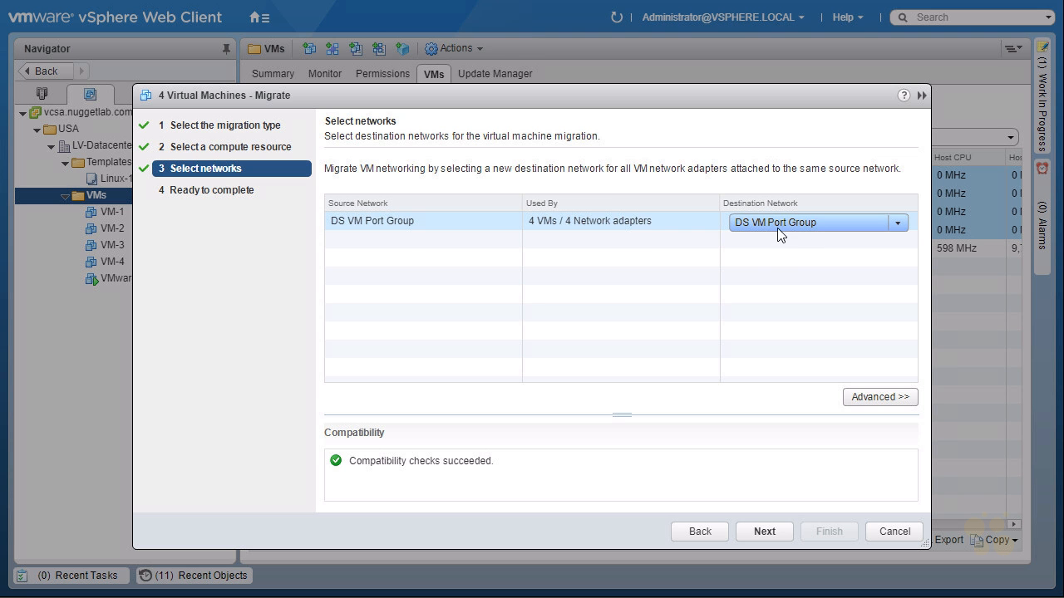
{"action": "left_click", "coordinate": [765, 533]}
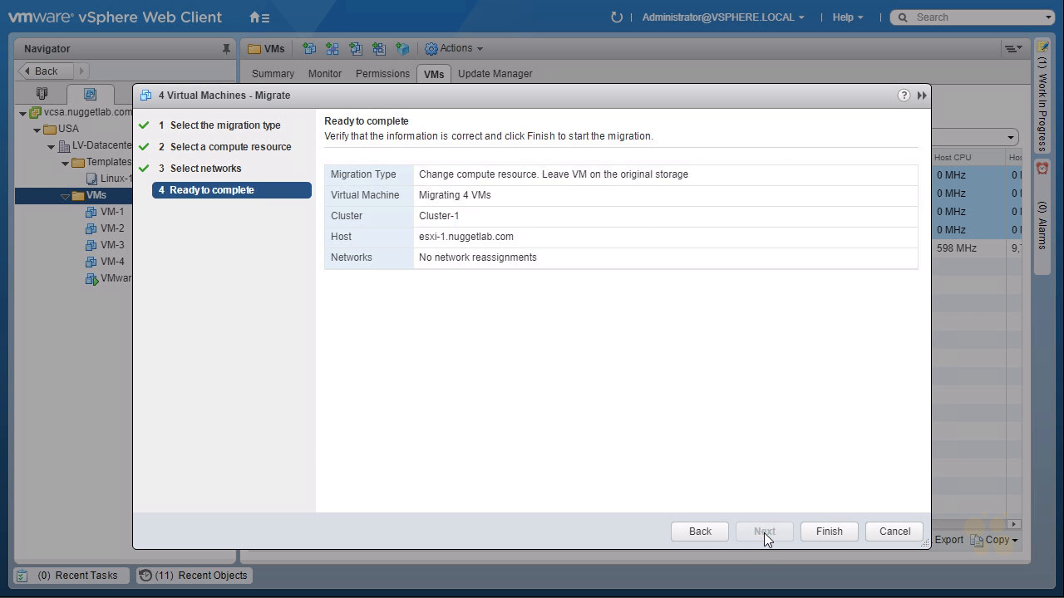
{"action": "left_click", "coordinate": [830, 532]}
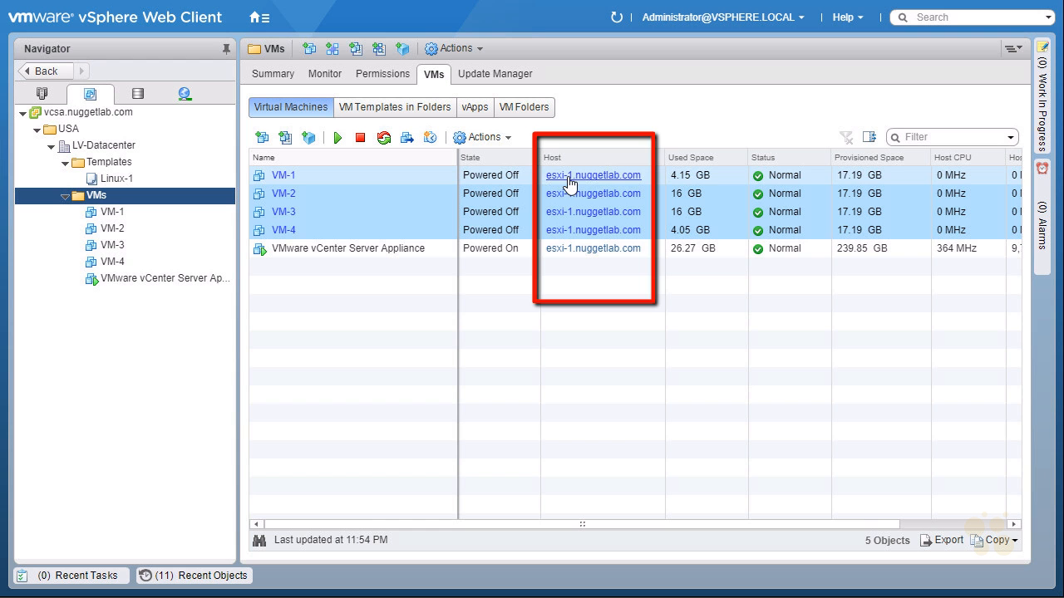
{"action": "right_click", "coordinate": [619, 156]}
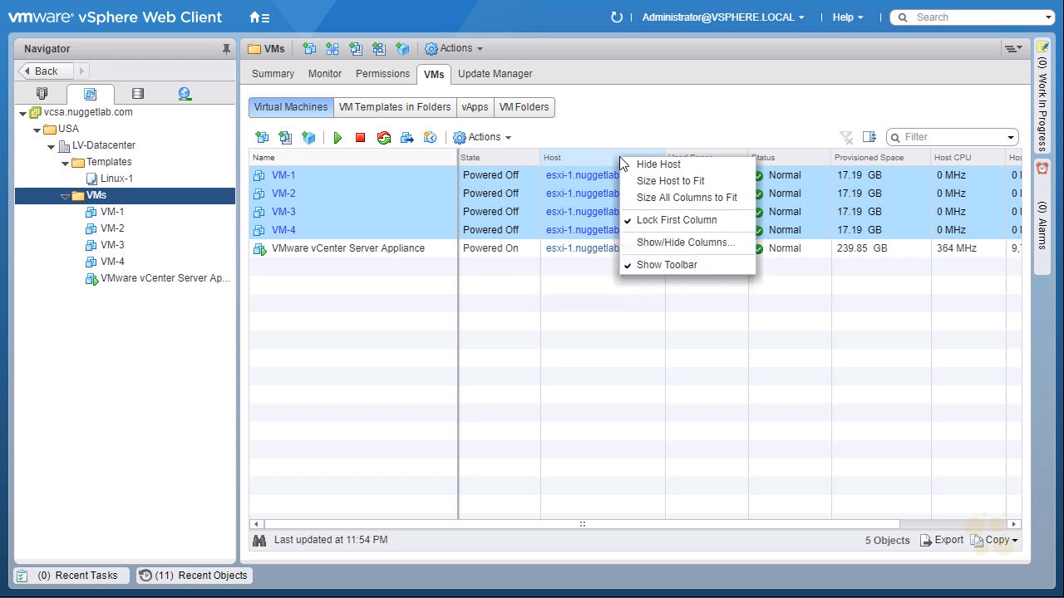
{"action": "left_click", "coordinate": [705, 241]}
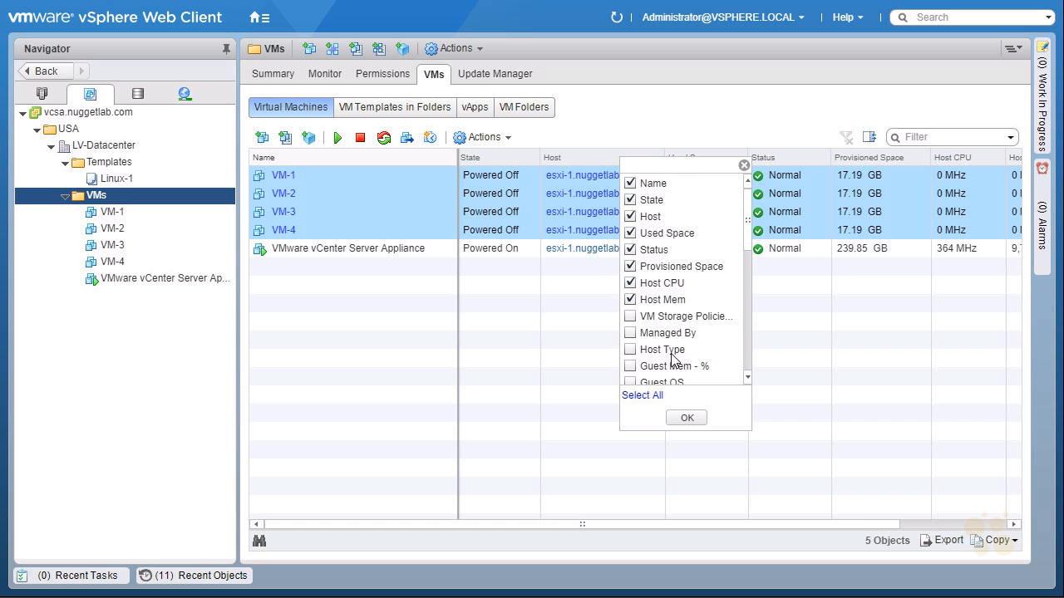
{"action": "left_click", "coordinate": [744, 165]}
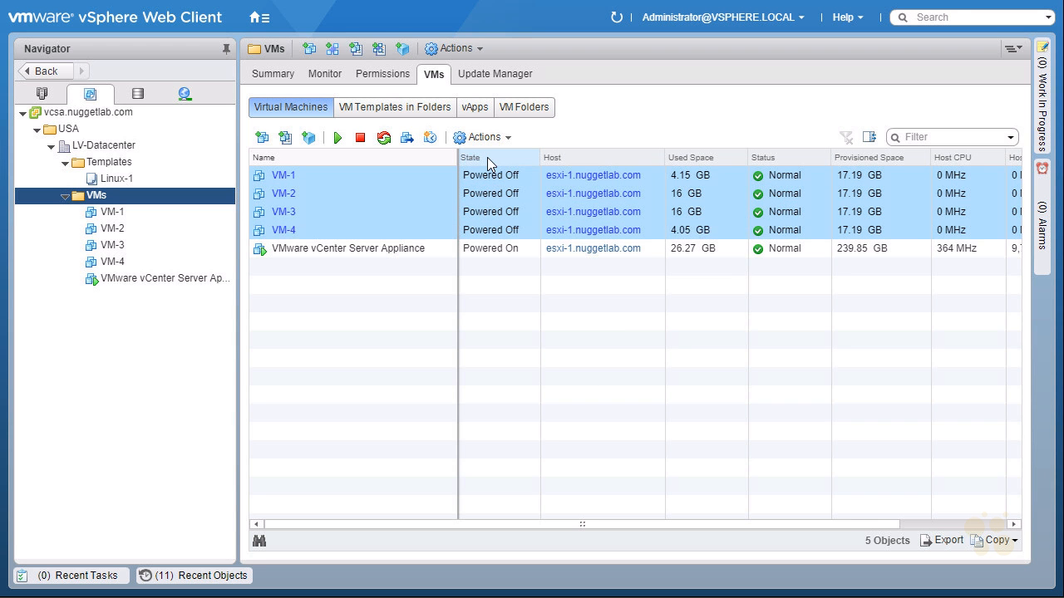
- Reorder the virtual machine list so that the State column follows the Host column
{"action": "left_click_drag", "start_coordinate": [488, 158], "coordinate": [653, 158]}
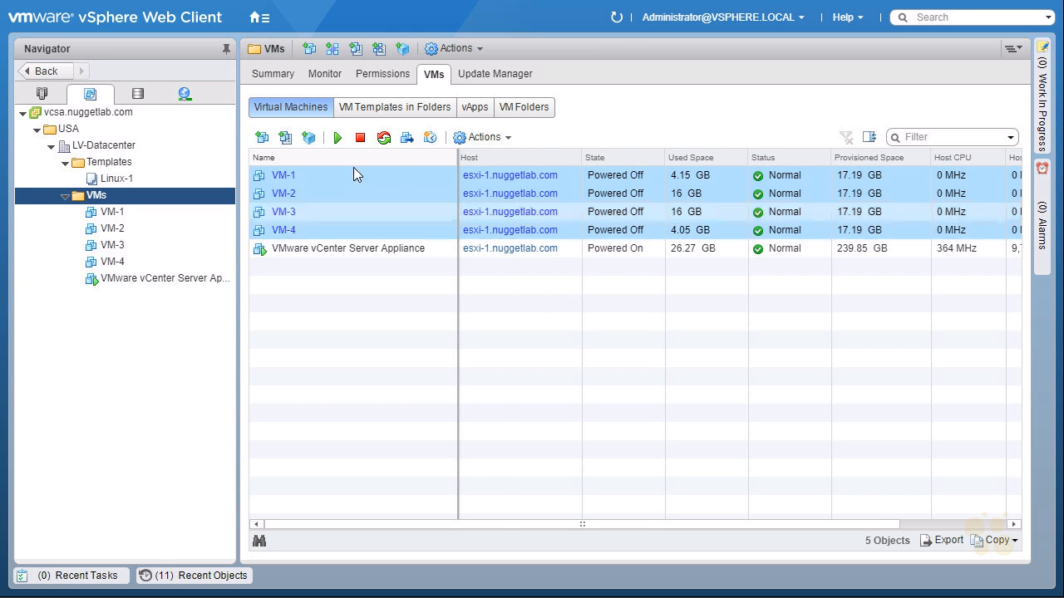
- Power on VM-1 by applying the recommendation that places it at host esxi-1.nuggetlab.com
{"action": "left_click", "coordinate": [331, 178]}
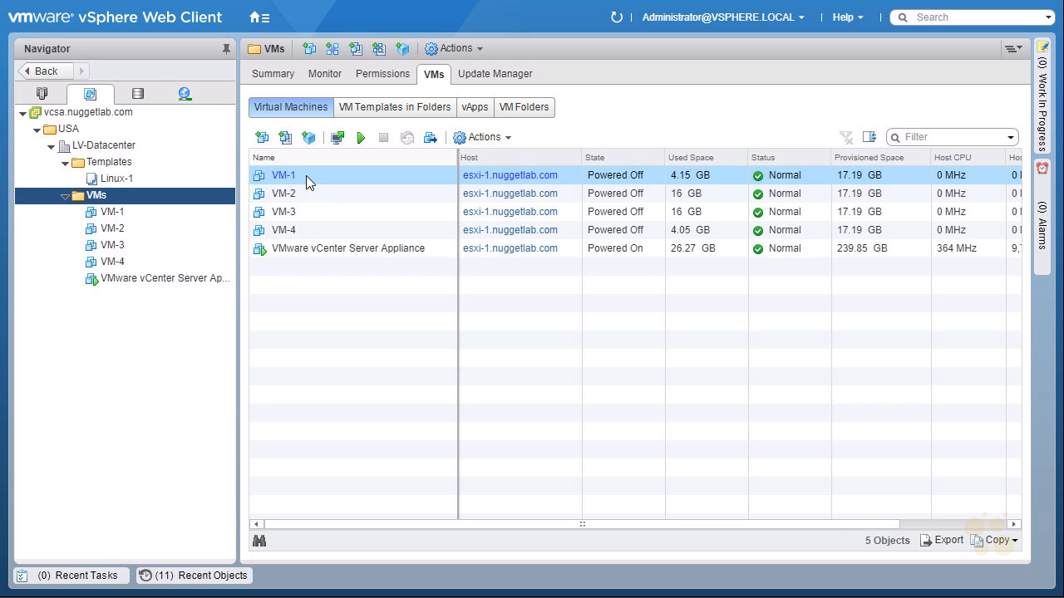
{"action": "left_click", "coordinate": [361, 138]}
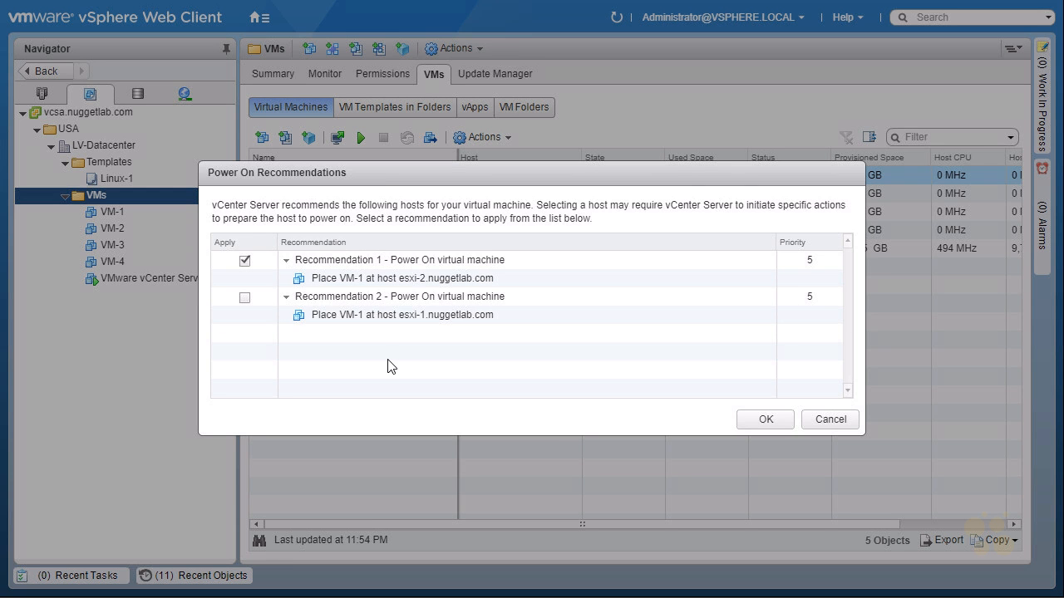
{"action": "key", "text": "ctrl+shift+d"}
{"action": "left_click_drag", "start_coordinate": [402, 304], "coordinate": [432, 286]}
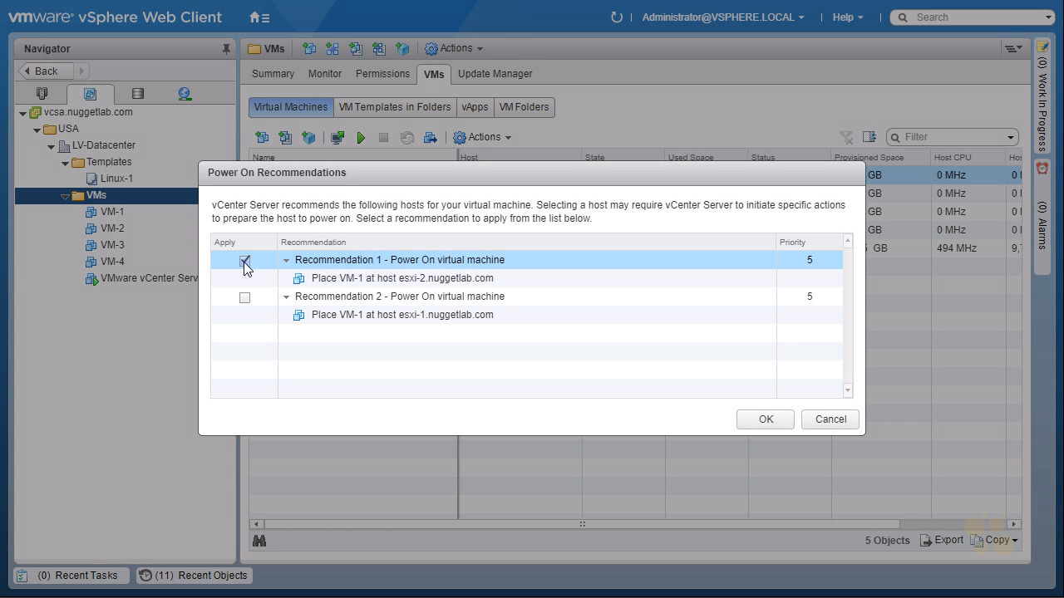
{"action": "left_click", "coordinate": [244, 297]}
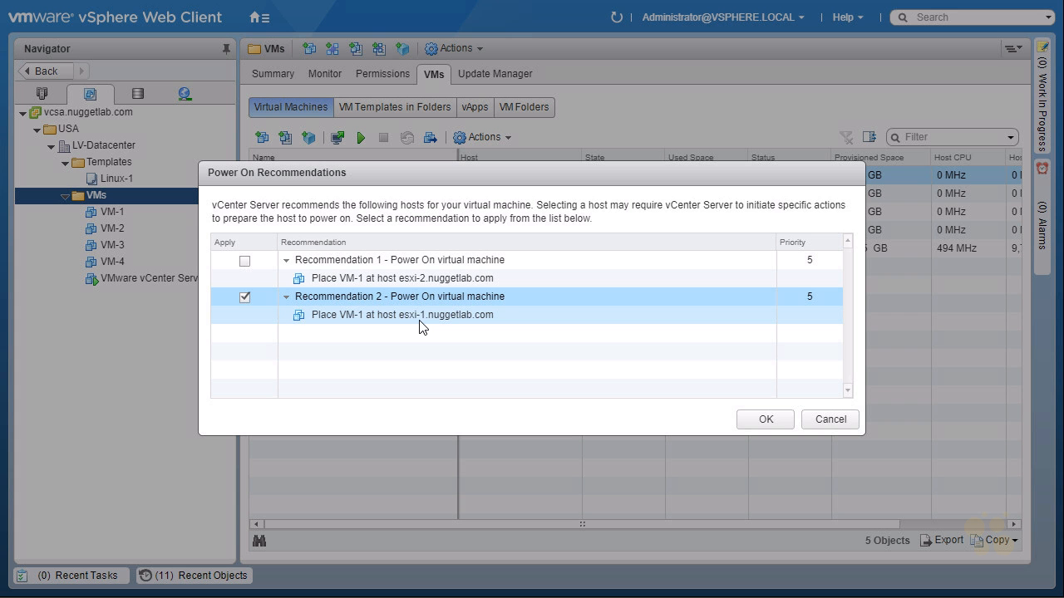
{"action": "left_click", "coordinate": [766, 420]}
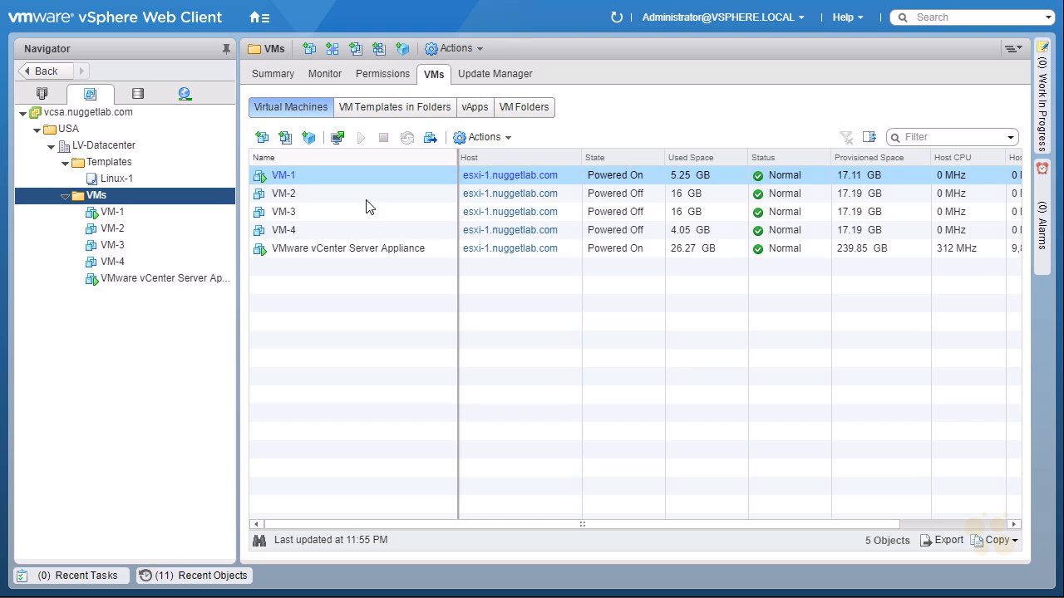
- Try to power on VM-2, VM-3 and VM-4 together, review the group's placement recommendation, and cancel it
{"action": "left_click", "coordinate": [339, 201]}
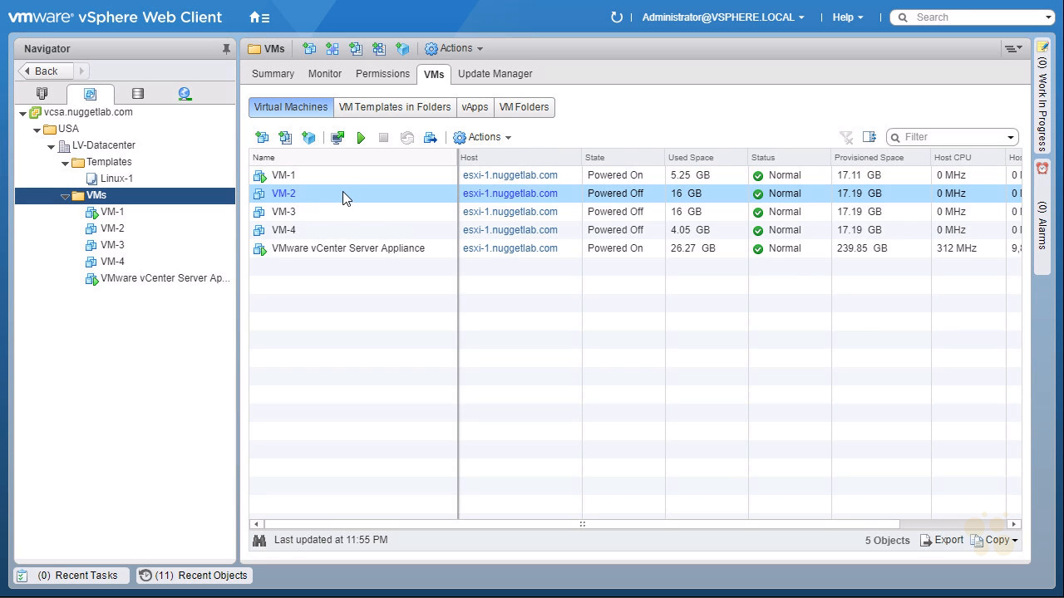
{"action": "left_click", "coordinate": [346, 232], "text": "shift"}
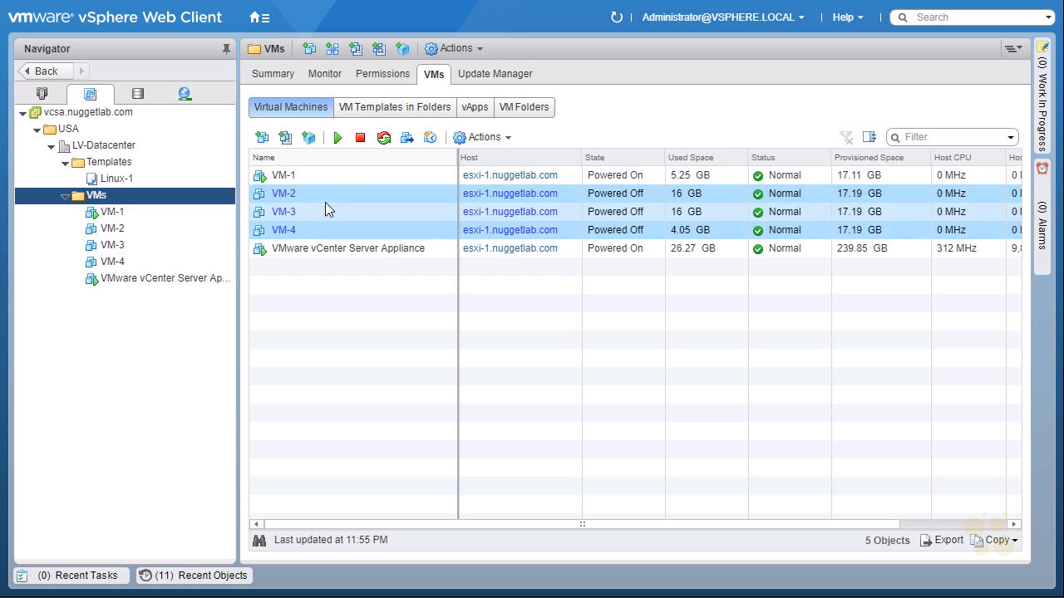
{"action": "left_click", "coordinate": [338, 138]}
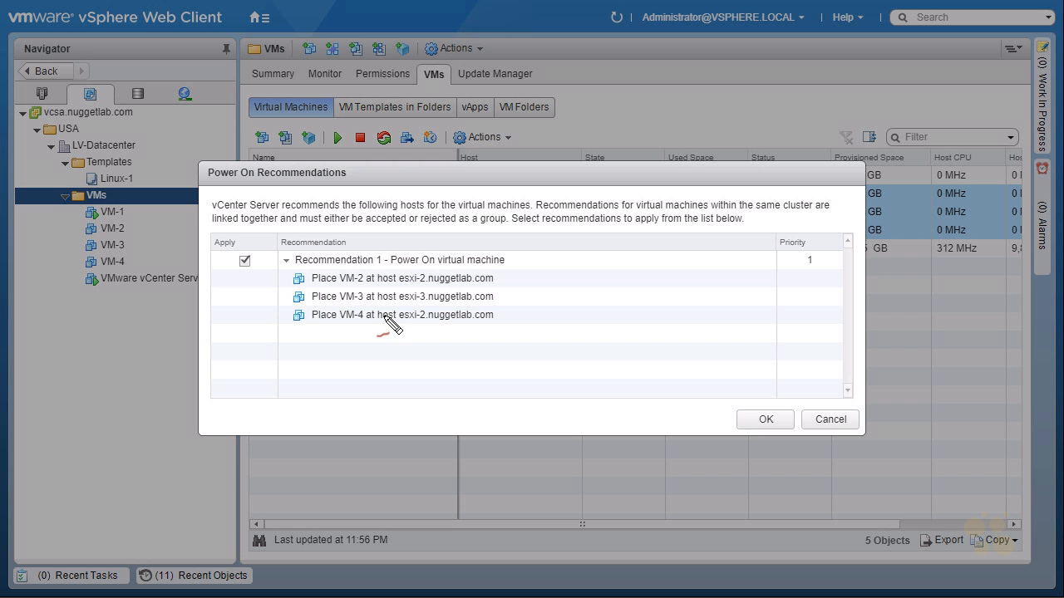
{"action": "left_click_drag", "start_coordinate": [345, 286], "coordinate": [430, 286]}
{"action": "left_click_drag", "start_coordinate": [340, 305], "coordinate": [432, 305]}
{"action": "left_click_drag", "start_coordinate": [339, 325], "coordinate": [427, 323]}
{"action": "key", "text": "Escape"}
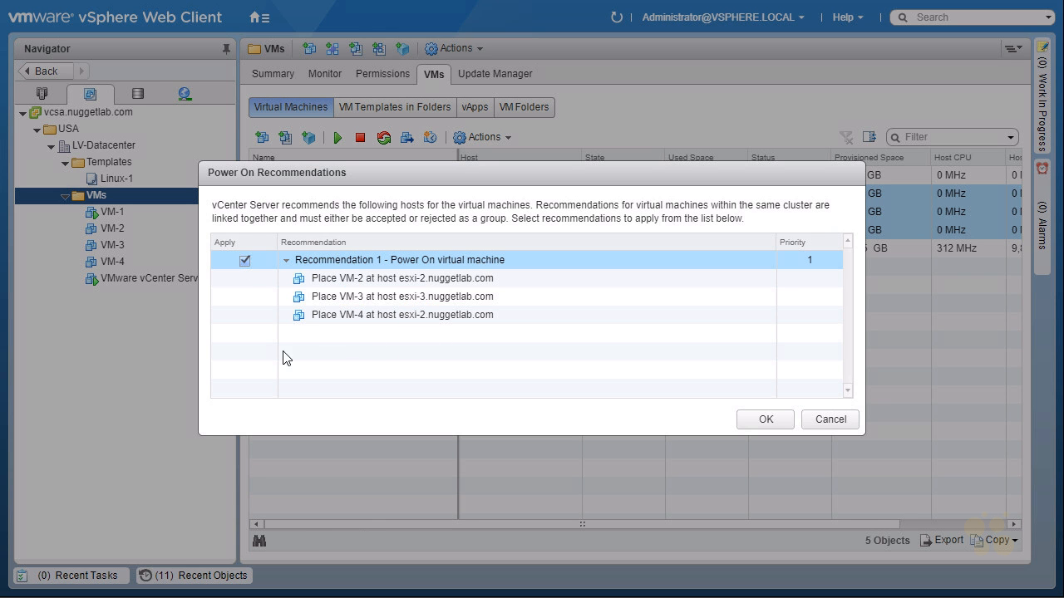
{"action": "left_click", "coordinate": [338, 302]}
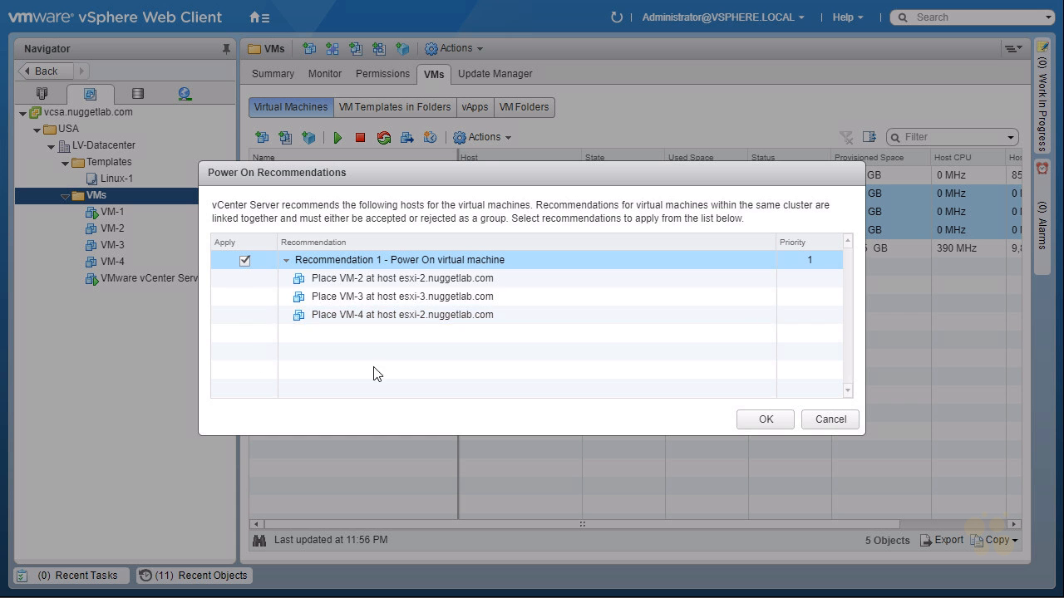
{"action": "left_click", "coordinate": [824, 425]}
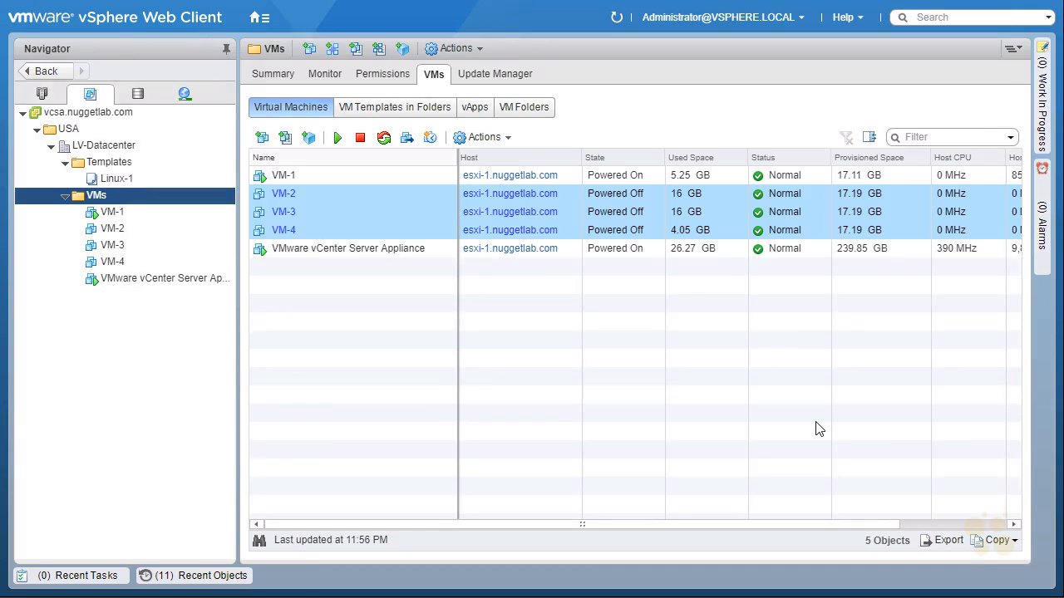
- Power on VM-2 by applying the recommendation that places it at host esxi-1.nuggetlab.com
{"action": "left_click", "coordinate": [322, 194]}
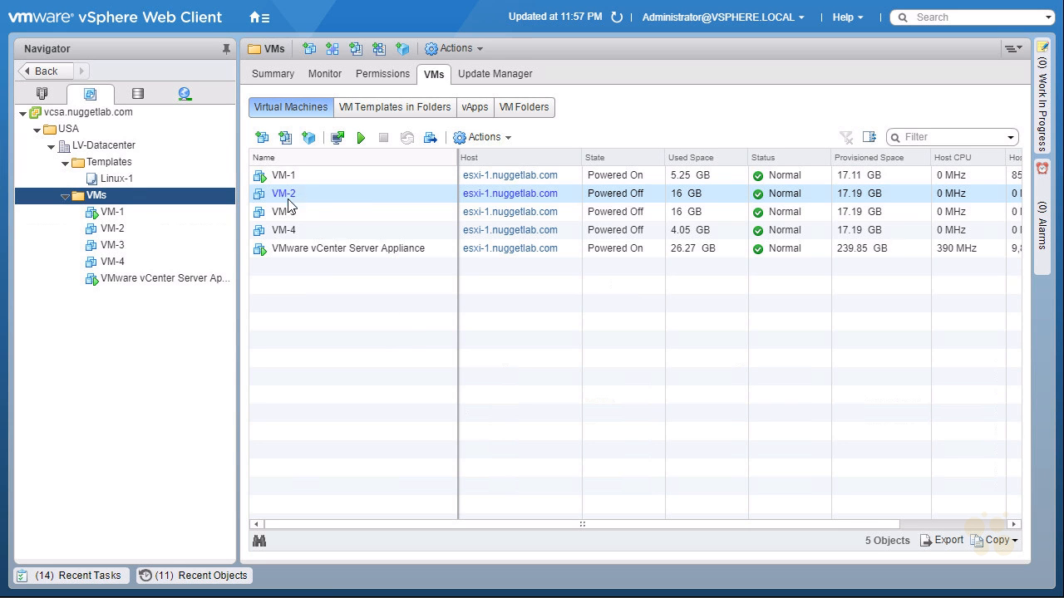
{"action": "right_click", "coordinate": [121, 232]}
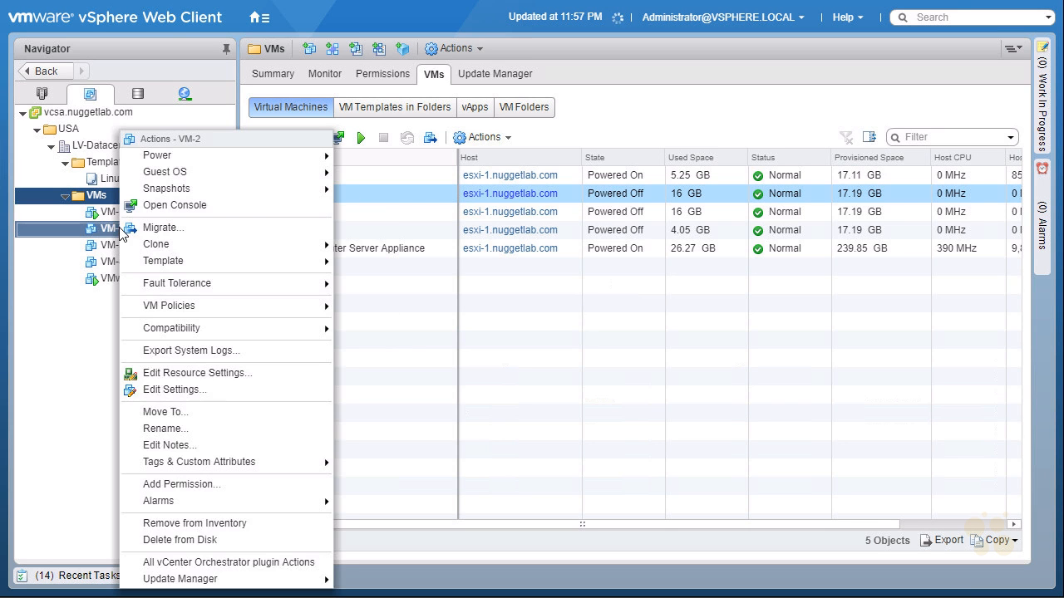
{"action": "mouse_move", "coordinate": [240, 154]}
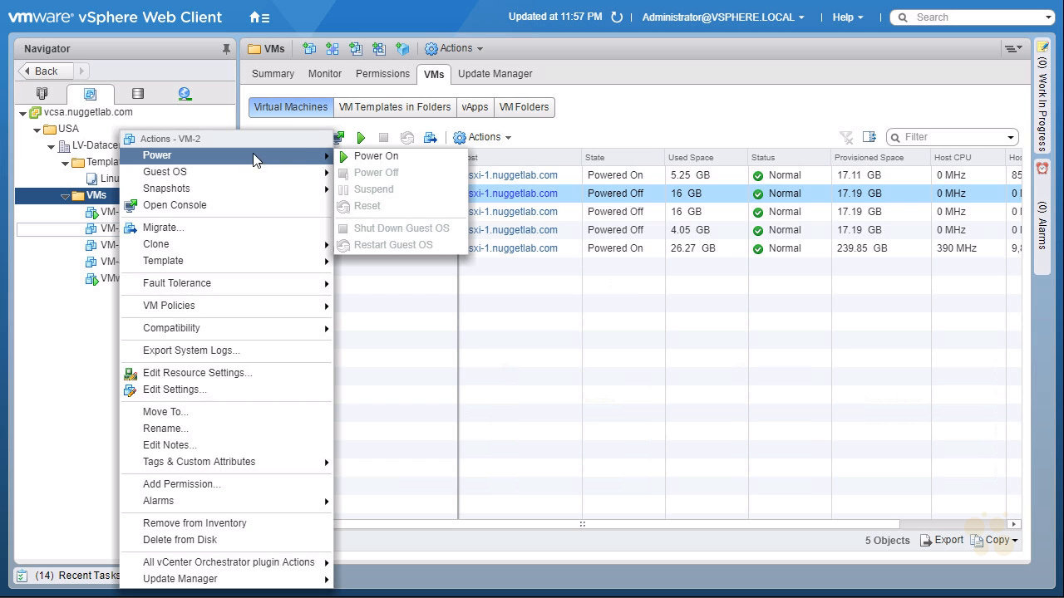
{"action": "left_click", "coordinate": [376, 156]}
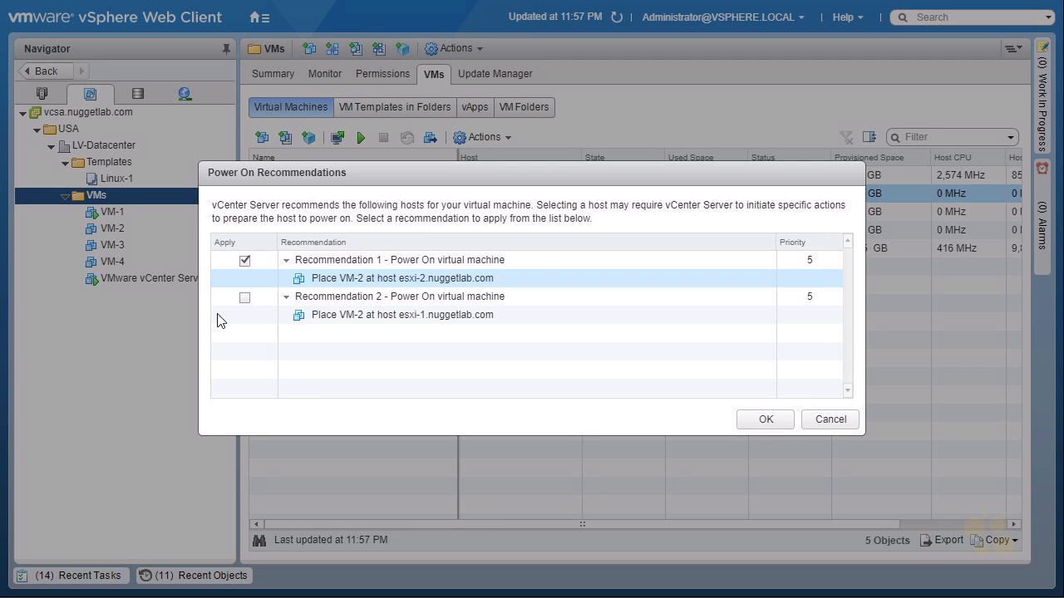
{"action": "left_click", "coordinate": [245, 297]}
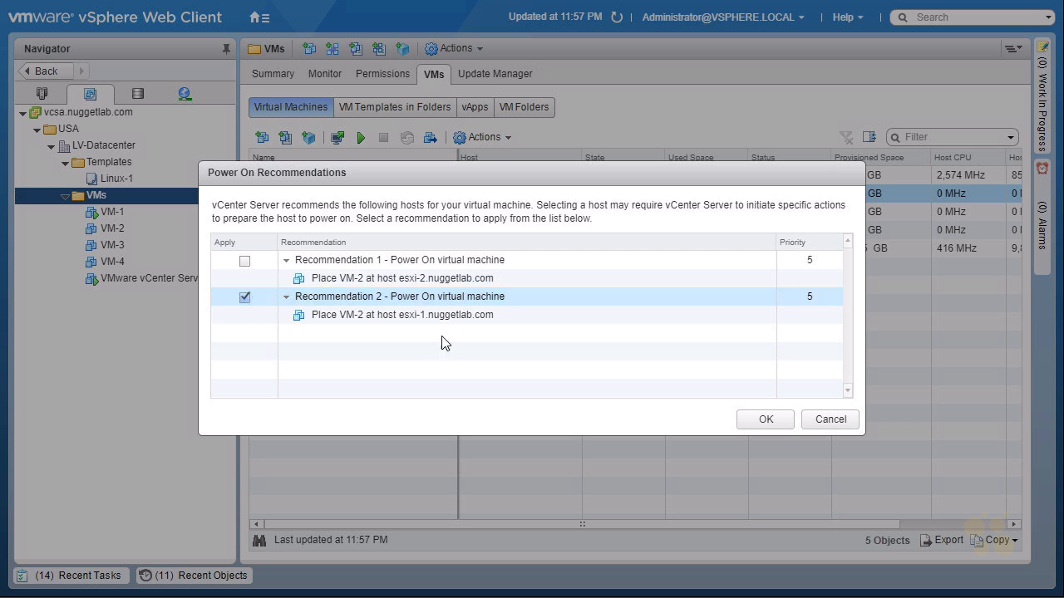
{"action": "left_click", "coordinate": [763, 420]}
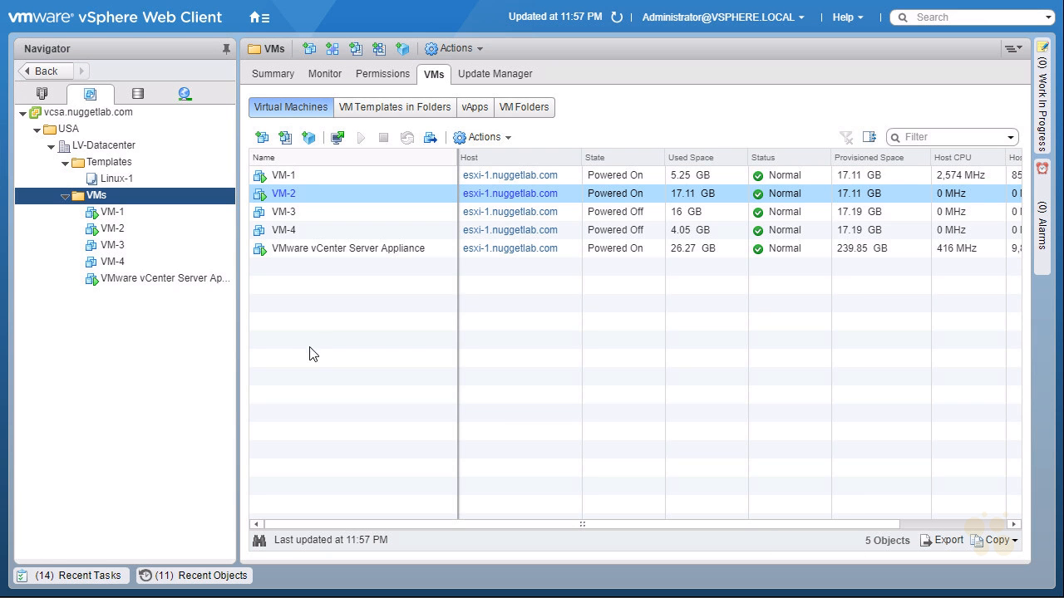
- Power on VM-3 by applying the recommendation that places it at host esxi-1.nuggetlab.com
{"action": "right_click", "coordinate": [107, 248]}
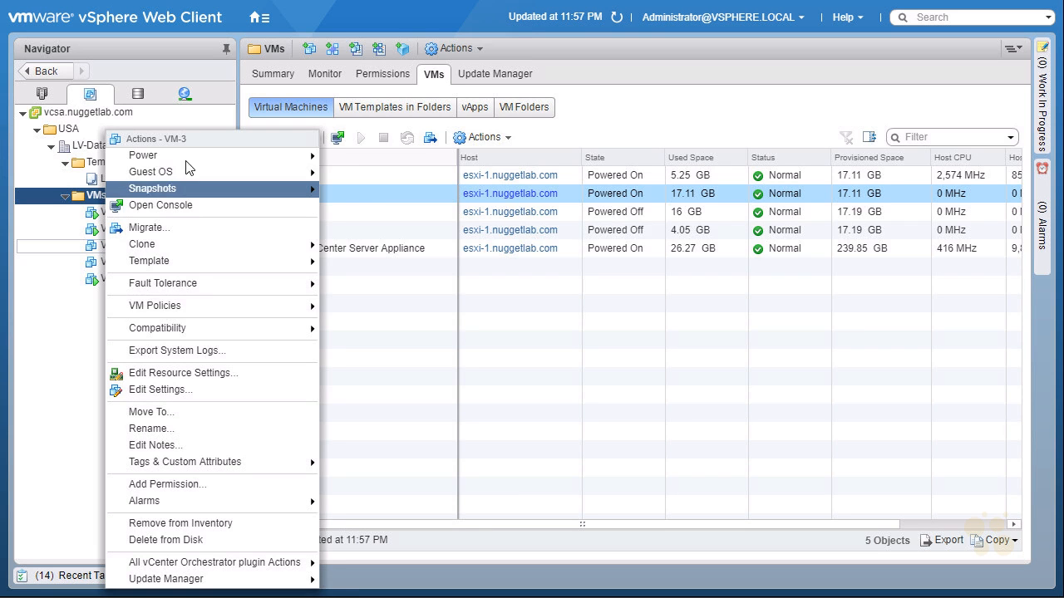
{"action": "mouse_move", "coordinate": [189, 166]}
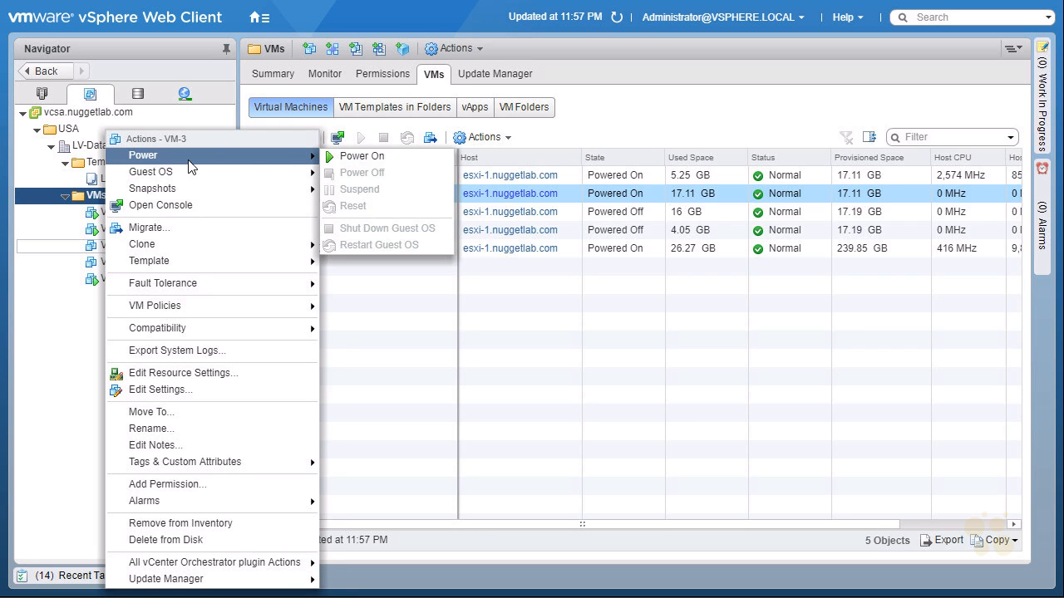
{"action": "left_click", "coordinate": [371, 163]}
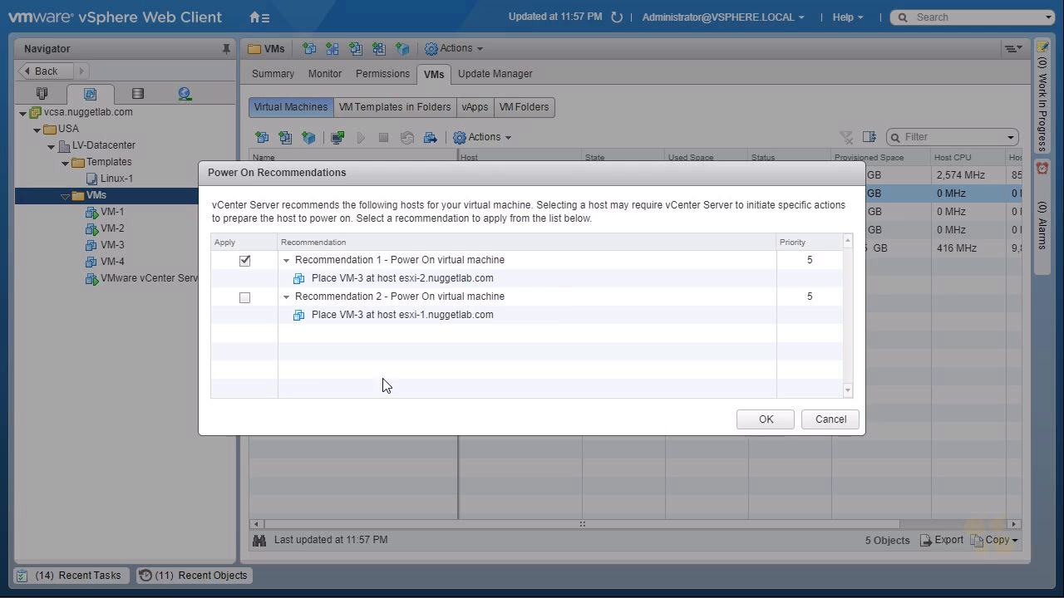
{"action": "left_click", "coordinate": [244, 261]}
{"action": "left_click", "coordinate": [244, 298]}
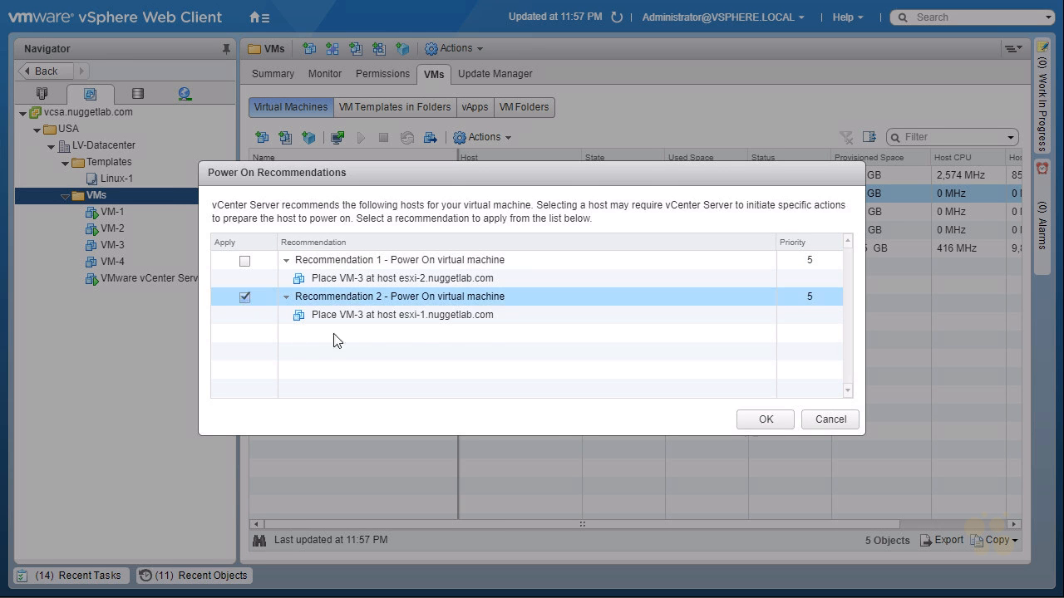
{"action": "left_click", "coordinate": [765, 419]}
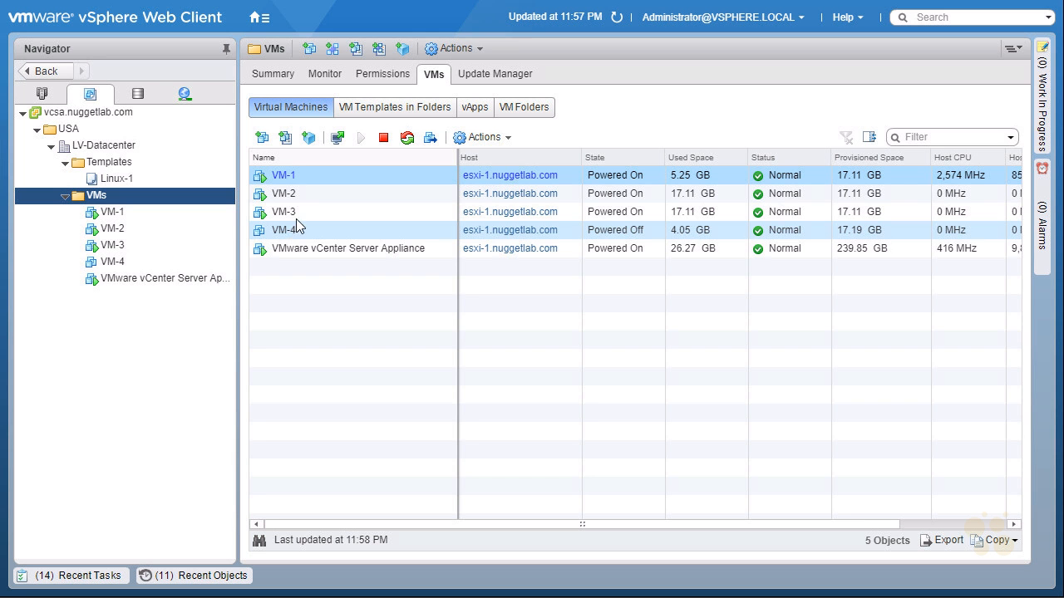
- Power on VM-4 by applying the recommendation that places it at host esxi-1.nuggetlab.com
{"action": "right_click", "coordinate": [114, 264]}
{"action": "mouse_move", "coordinate": [214, 154]}
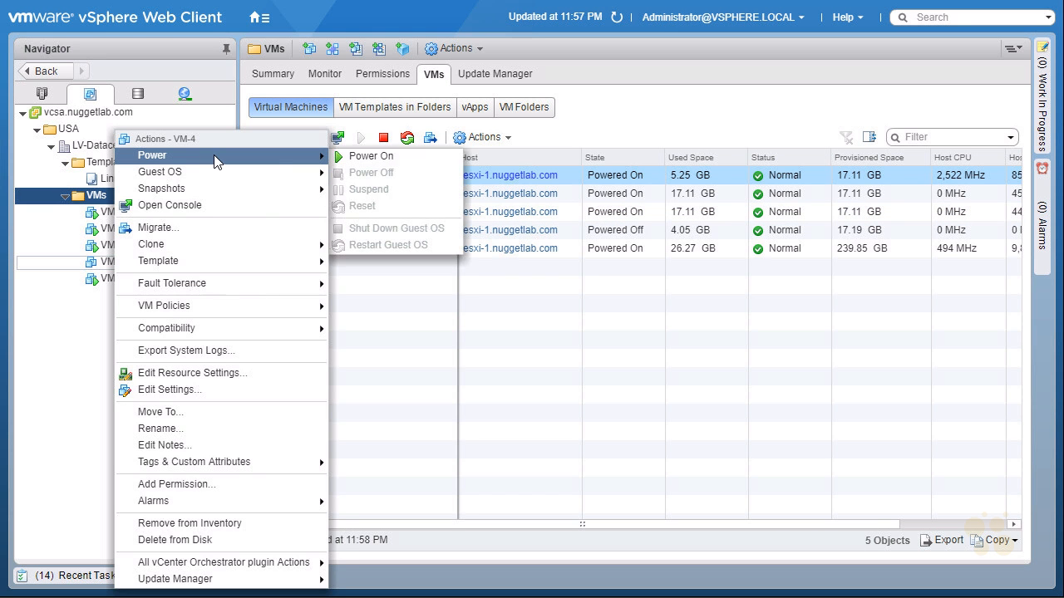
{"action": "left_click", "coordinate": [372, 158]}
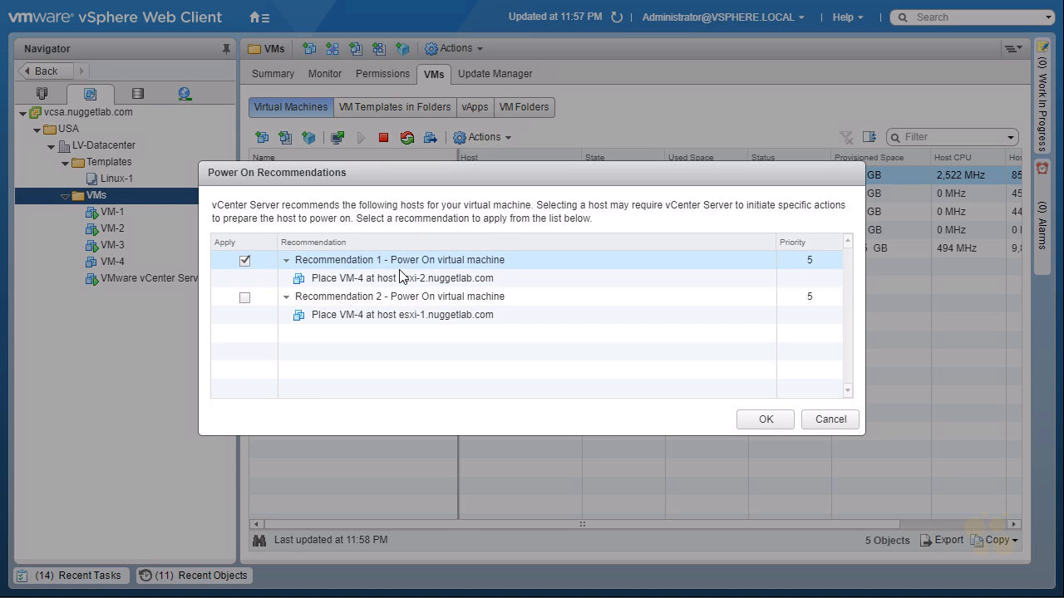
{"action": "left_click", "coordinate": [245, 297]}
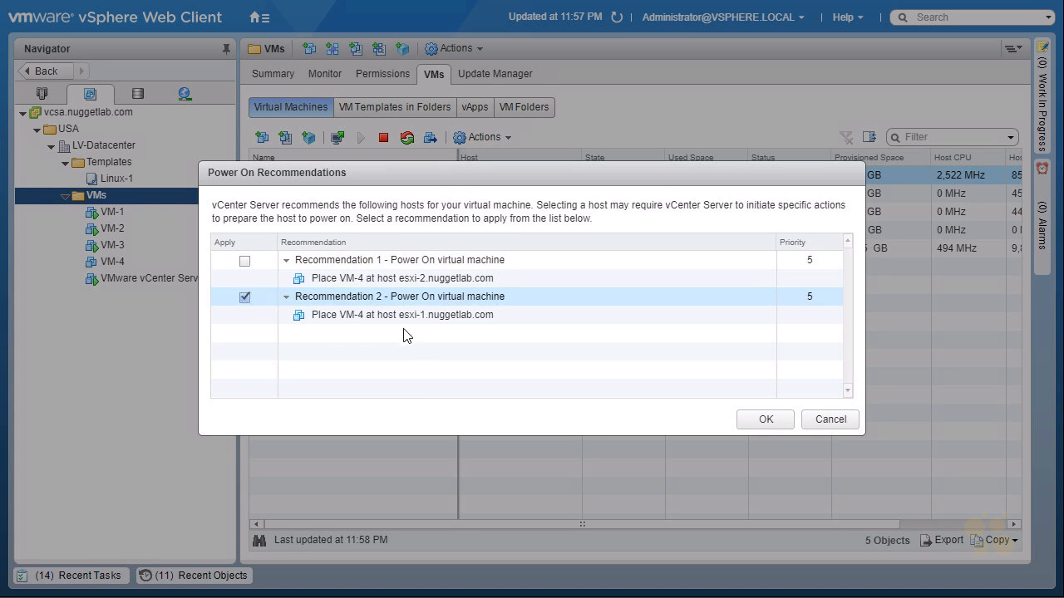
{"action": "left_click", "coordinate": [765, 420]}
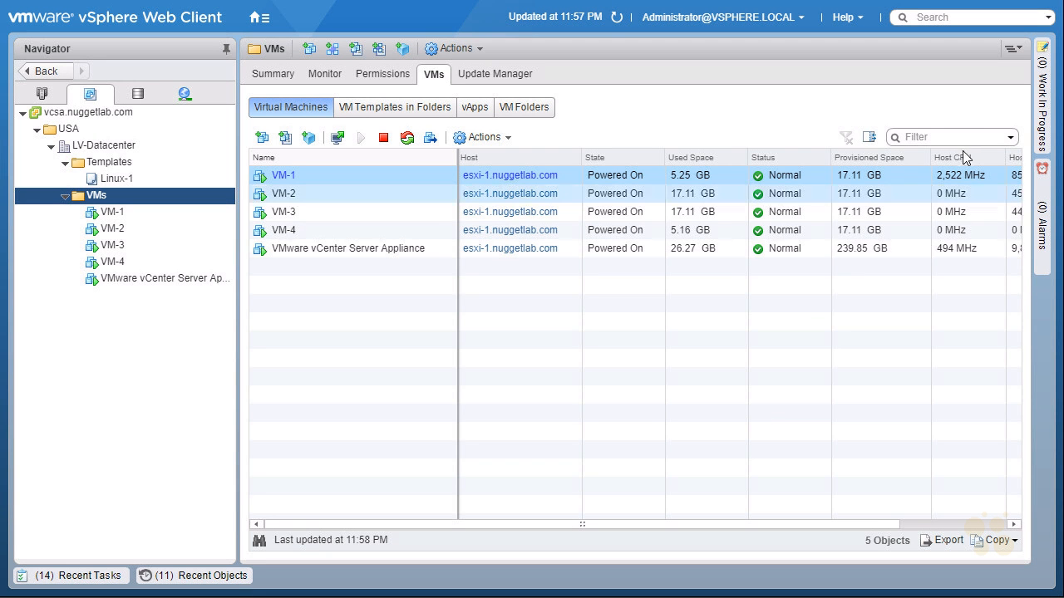
- Move the Host CPU column of the virtual machine list directly after Used Space
{"action": "left_click_drag", "start_coordinate": [964, 156], "coordinate": [752, 151]}
- Leave the browser's full-screen view, open web consoles for VM-1, VM-2 and VM-3, and return to the virtual machine list
{"action": "key", "text": "F11"}
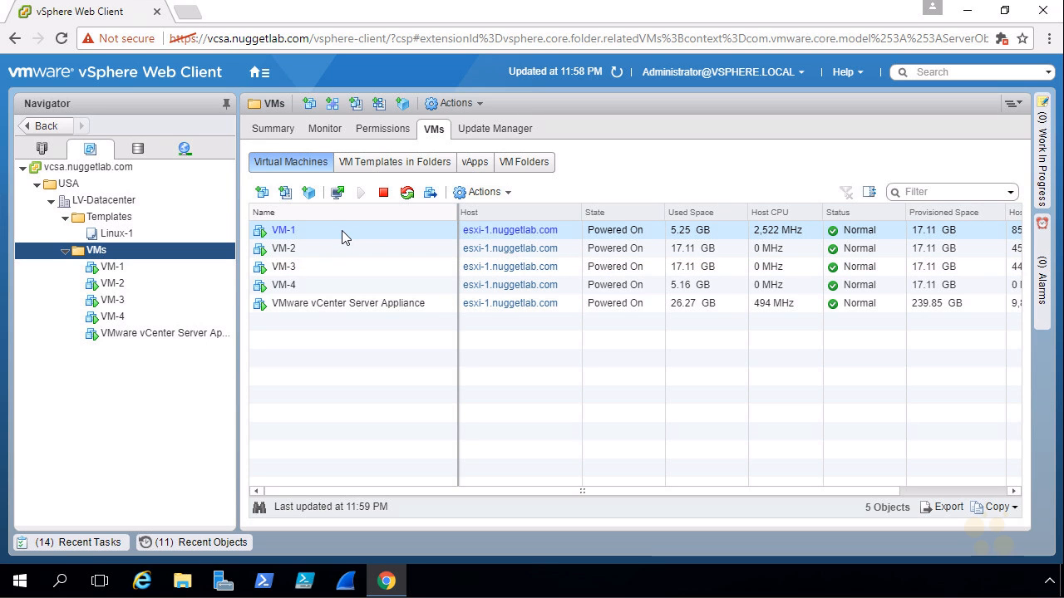
{"action": "left_click", "coordinate": [338, 192]}
{"action": "left_click", "coordinate": [324, 257]}
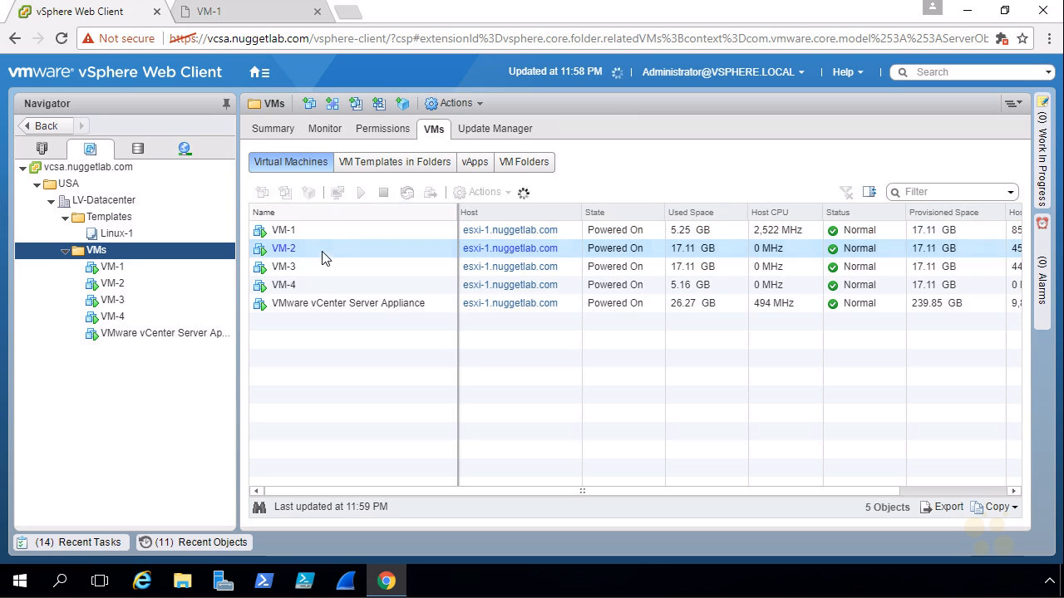
{"action": "left_click", "coordinate": [338, 192]}
{"action": "left_click", "coordinate": [321, 267]}
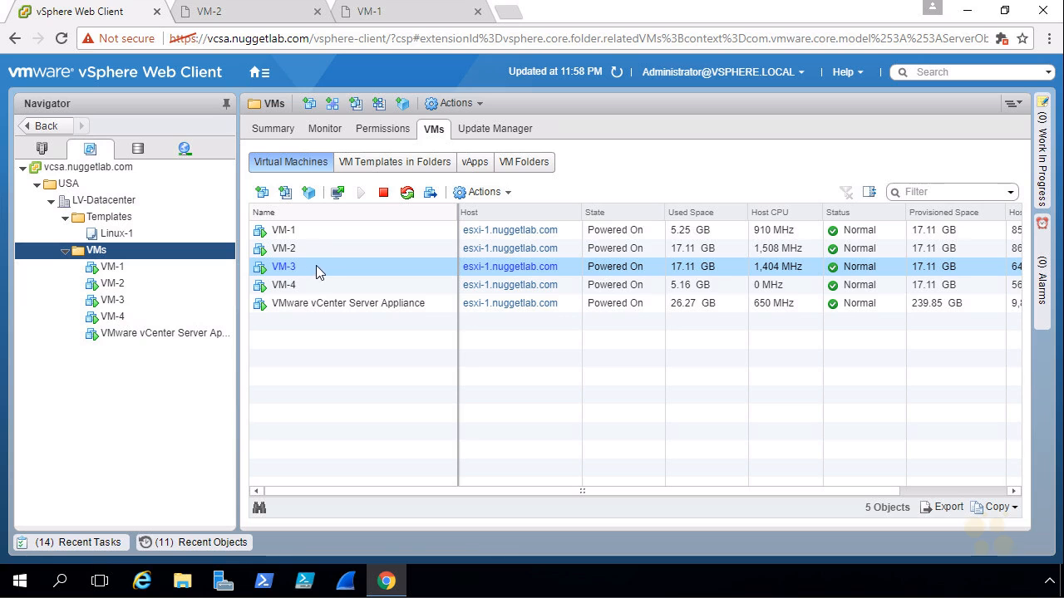
{"action": "left_click", "coordinate": [338, 192]}
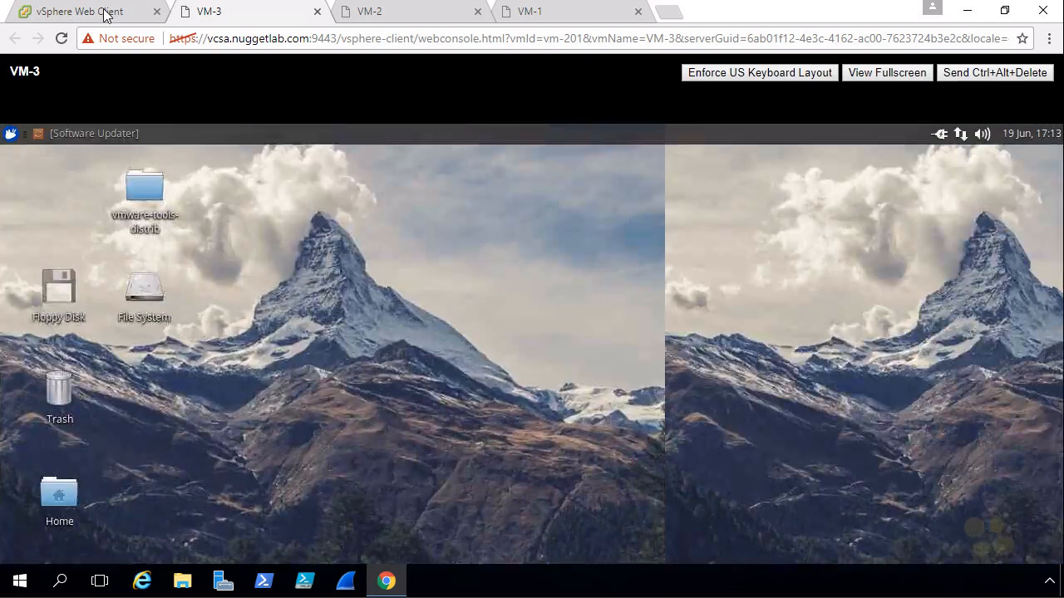
{"action": "left_click", "coordinate": [107, 12]}
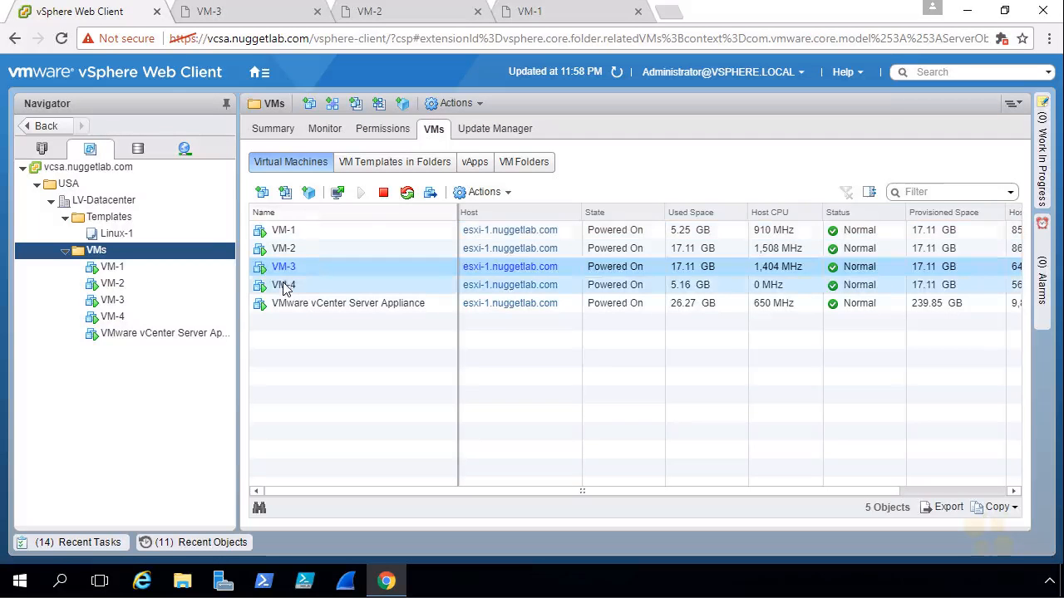
- Open a web console for VM-4, look over the consoles of the virtual machines, and return to the virtual machine list
{"action": "left_click", "coordinate": [324, 286]}
{"action": "left_click", "coordinate": [338, 193]}
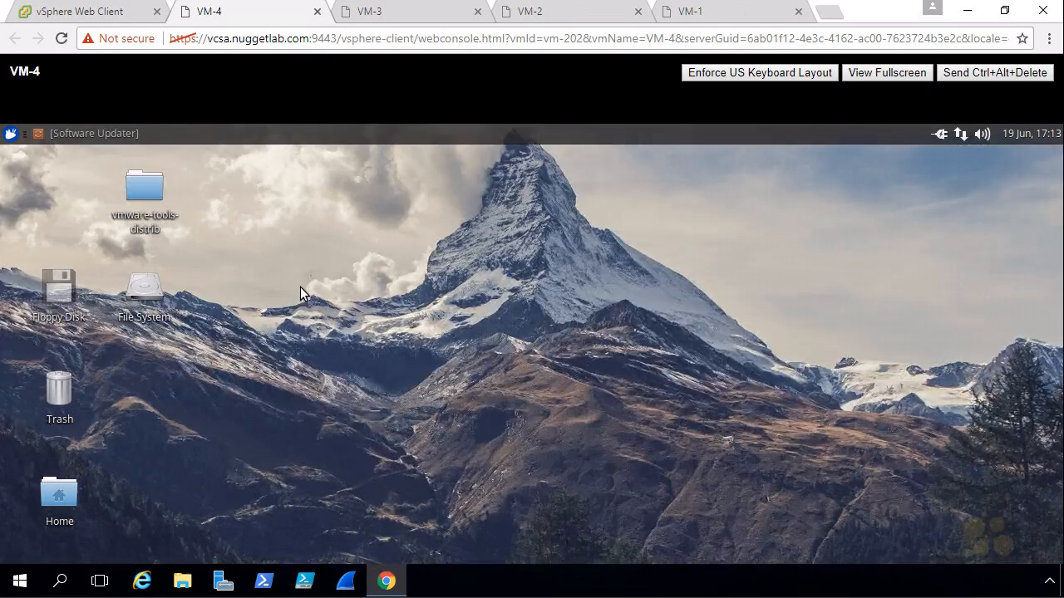
{"action": "left_click", "coordinate": [738, 13]}
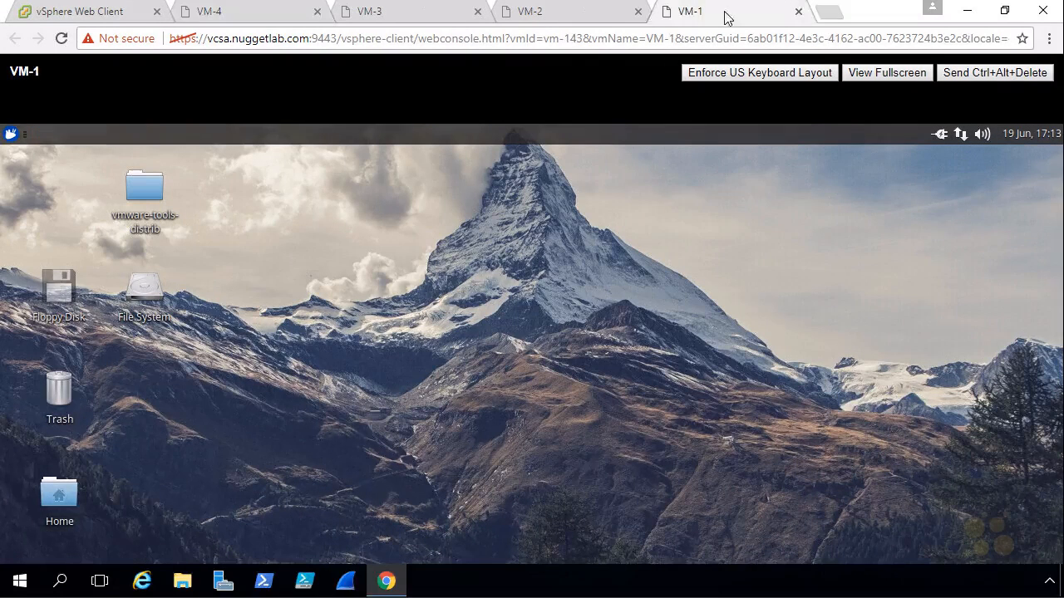
{"action": "left_click", "coordinate": [549, 11]}
{"action": "left_click", "coordinate": [449, 18]}
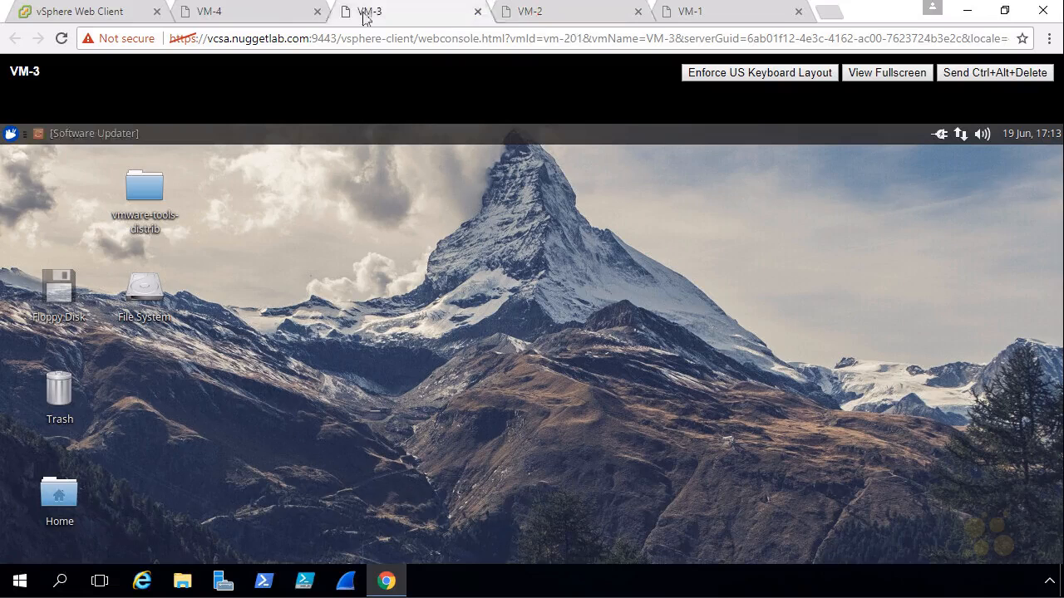
{"action": "left_click", "coordinate": [271, 20]}
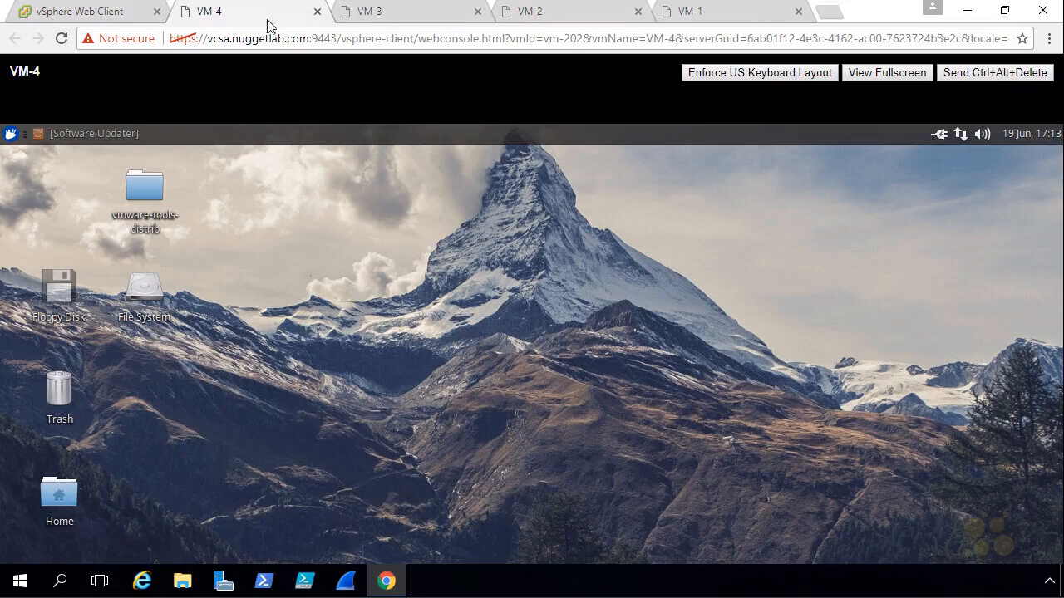
{"action": "left_click", "coordinate": [100, 18]}
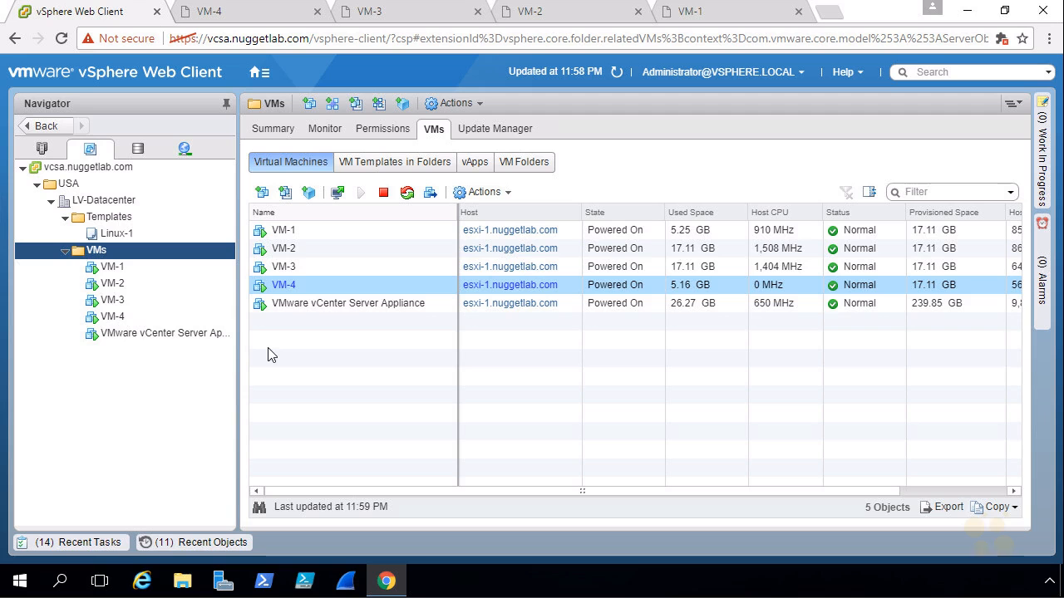
{"action": "left_click_drag", "start_coordinate": [261, 367], "coordinate": [273, 366]}
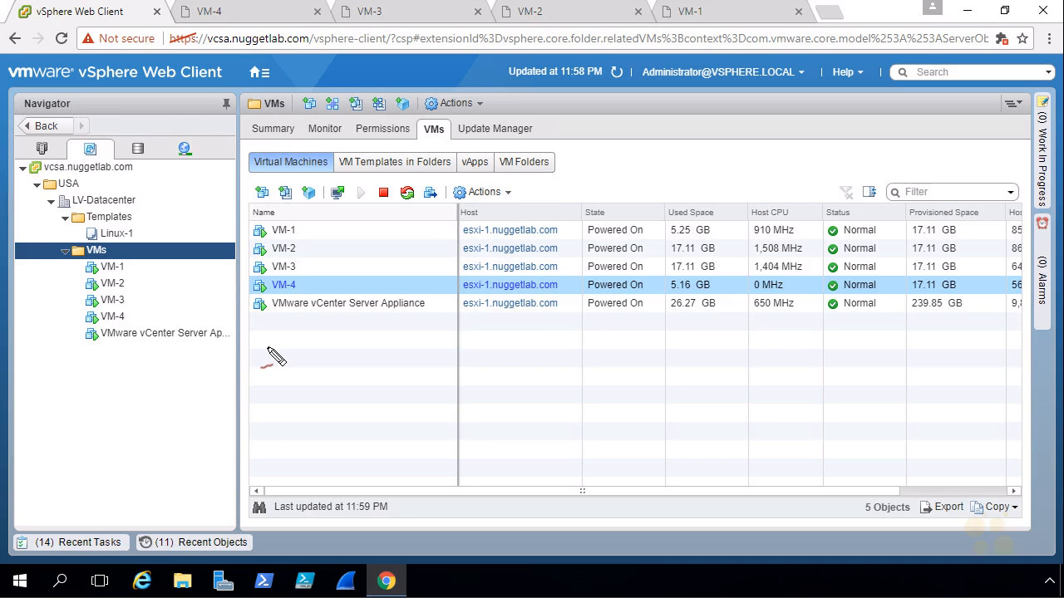
{"action": "mouse_move", "coordinate": [509, 332]}
{"action": "left_mouse_down"}
{"action": "mouse_move", "coordinate": [570, 311]}
{"action": "mouse_move", "coordinate": [505, 332]}
{"action": "mouse_move", "coordinate": [519, 337]}
{"action": "left_mouse_up"}
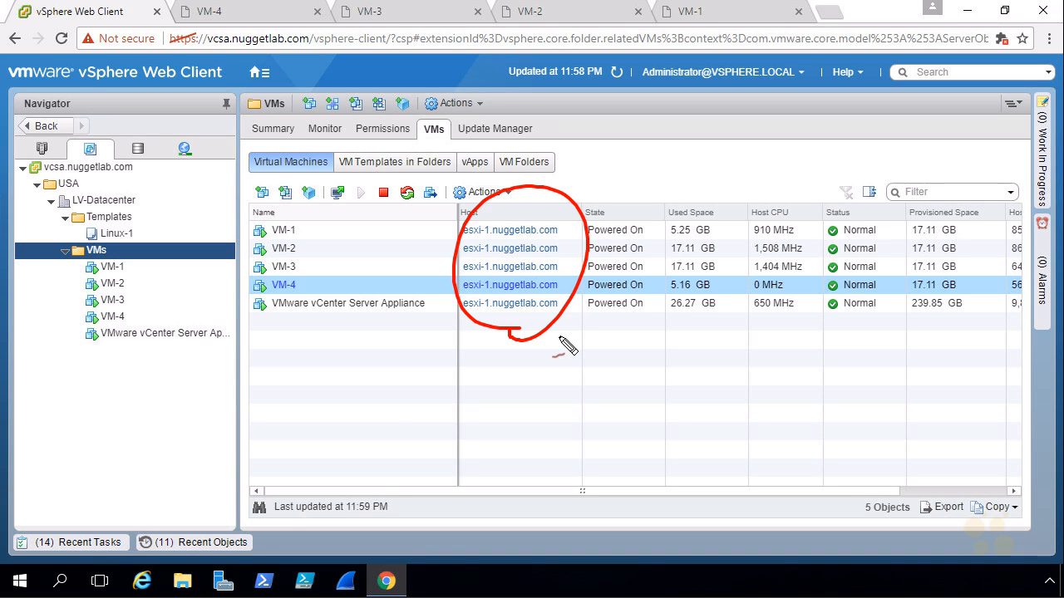
{"action": "key", "text": "Escape"}
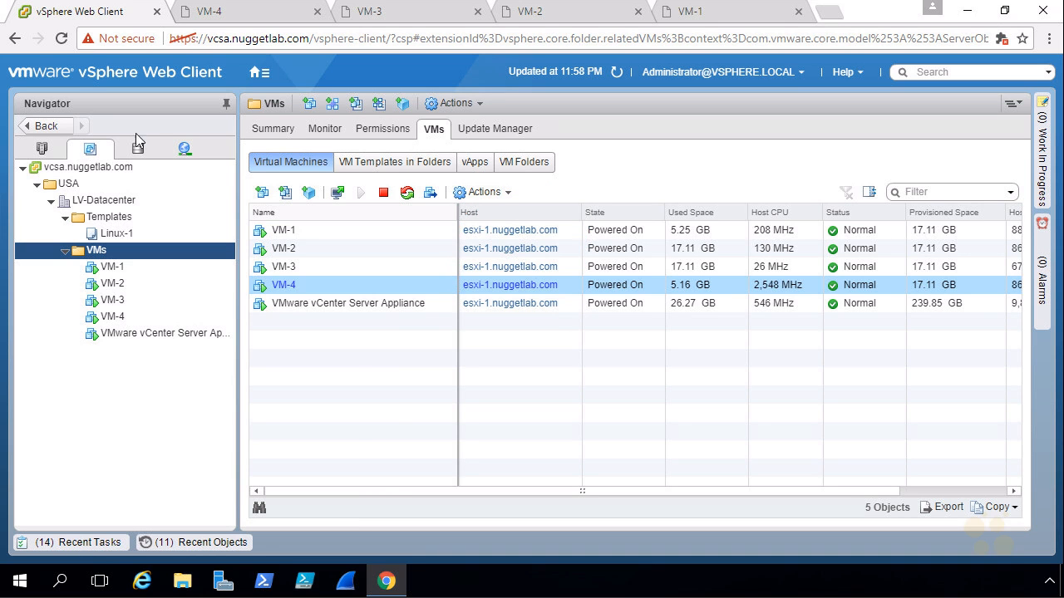
- Display the DRS recommendations for Cluster-1 from the hosts and clusters inventory
{"action": "left_click", "coordinate": [42, 148]}
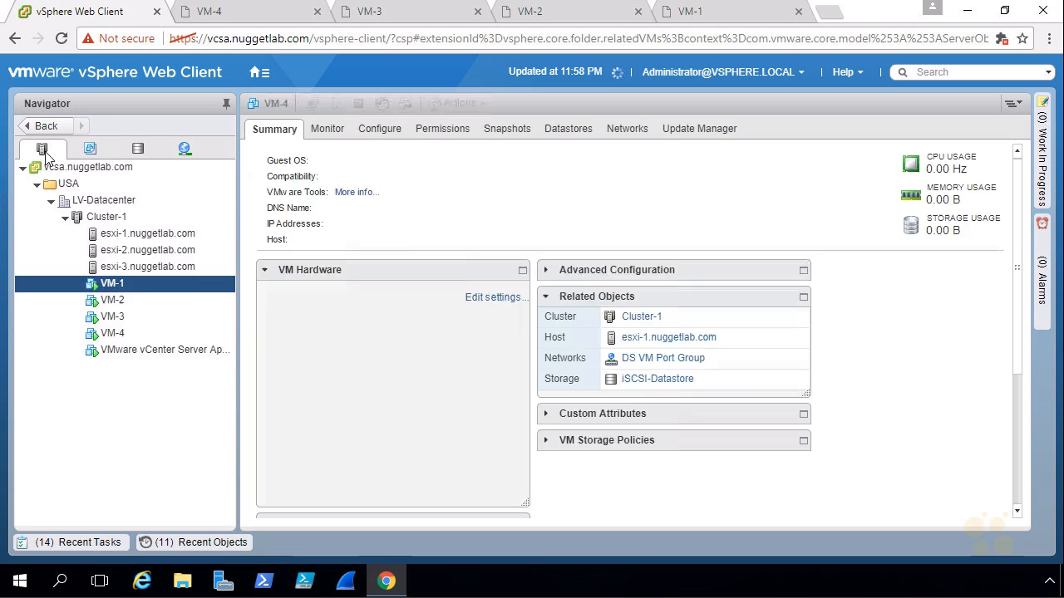
{"action": "left_click", "coordinate": [105, 217]}
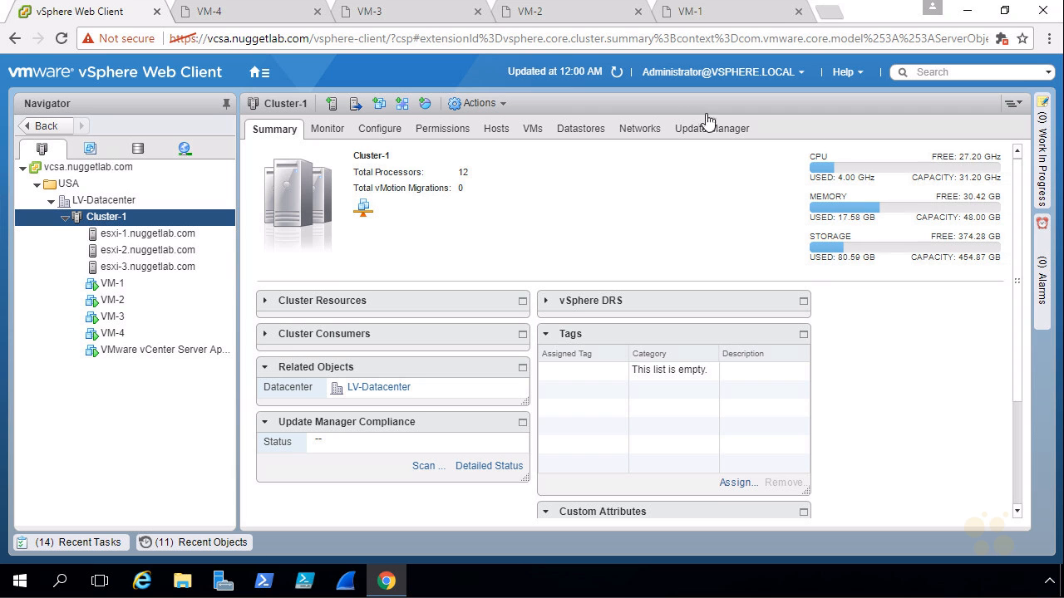
{"action": "left_click", "coordinate": [326, 133]}
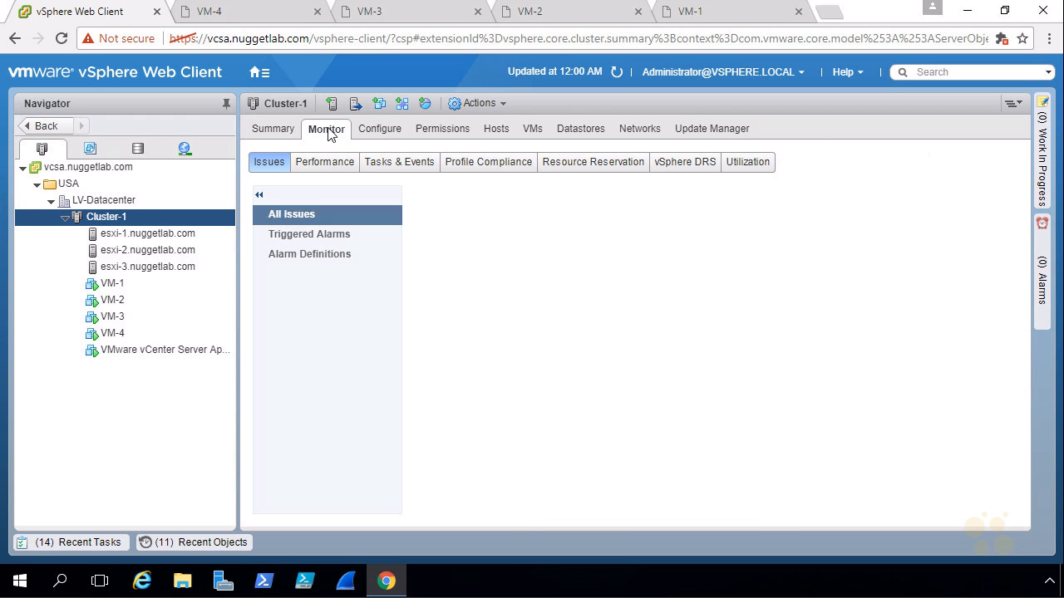
{"action": "left_click", "coordinate": [685, 166]}
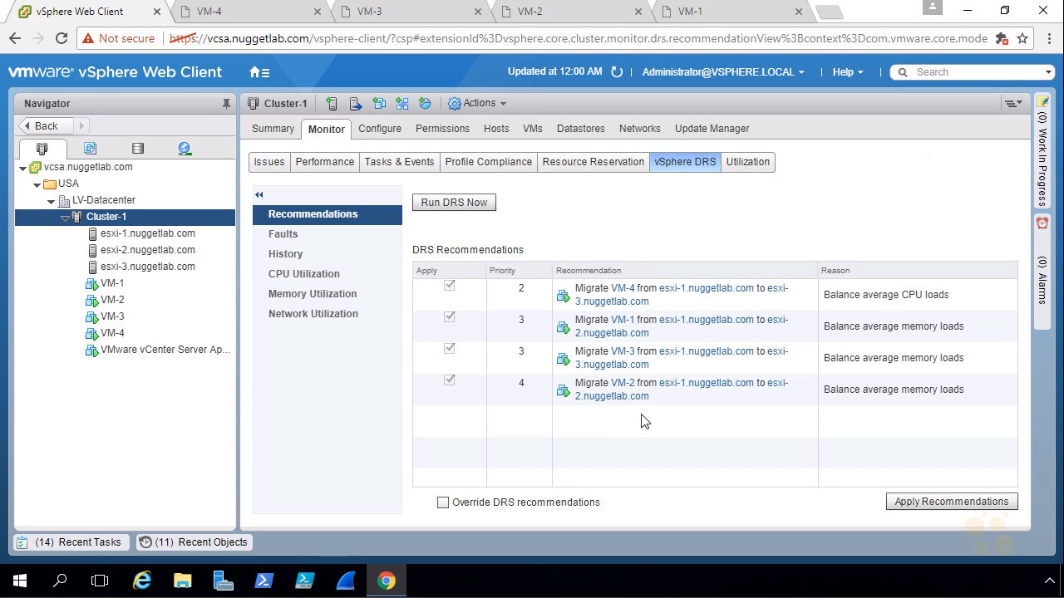
{"action": "left_click_drag", "start_coordinate": [613, 293], "coordinate": [637, 293]}
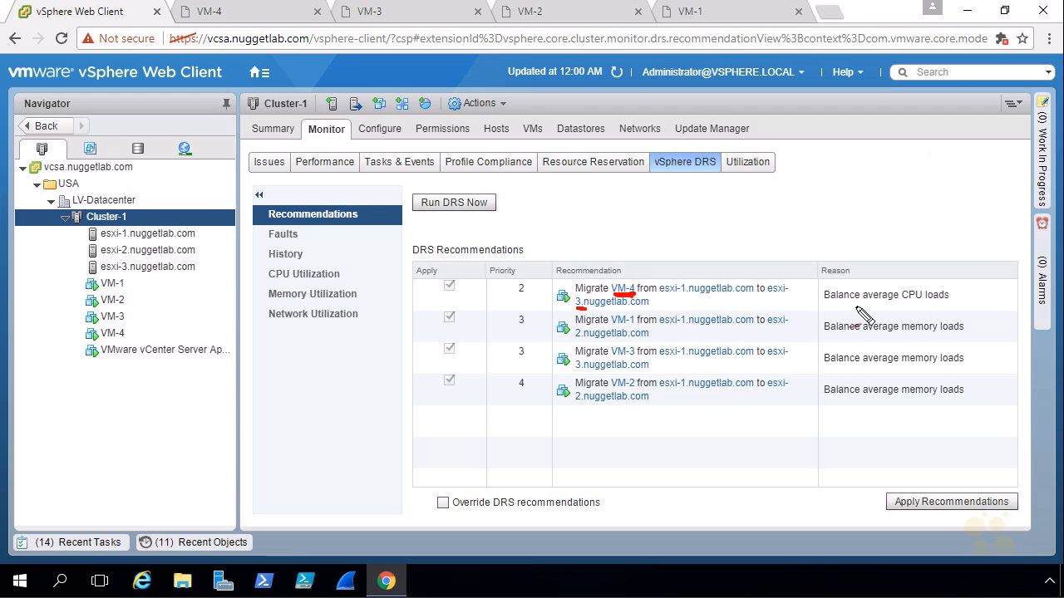
{"action": "mouse_move", "coordinate": [832, 316]}
{"action": "left_mouse_down"}
{"action": "mouse_move", "coordinate": [956, 308]}
{"action": "mouse_move", "coordinate": [848, 315]}
{"action": "left_mouse_up"}
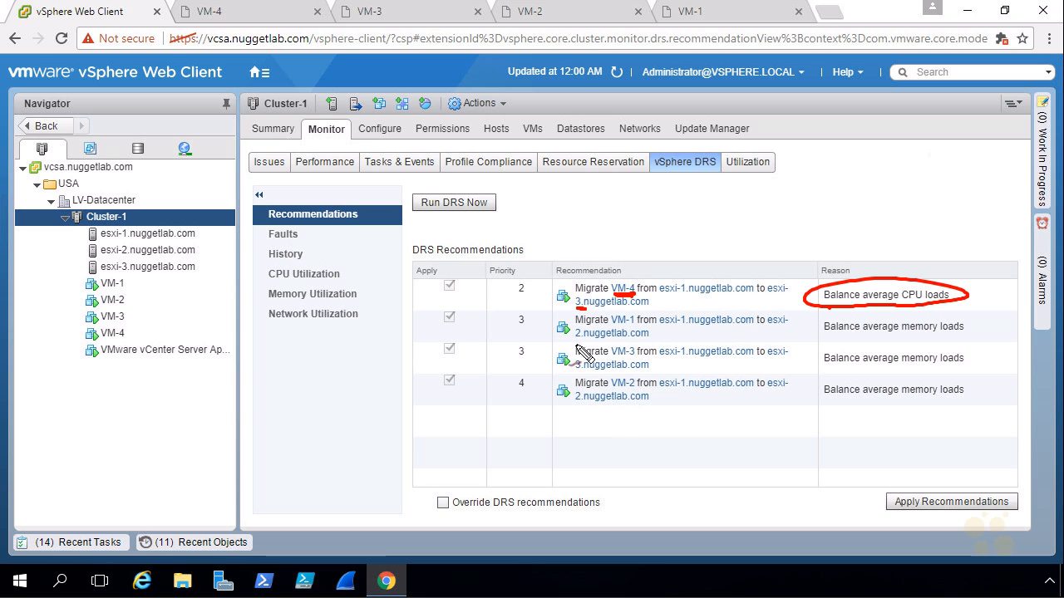
{"action": "mouse_move", "coordinate": [570, 344]}
{"action": "left_mouse_down"}
{"action": "mouse_move", "coordinate": [585, 341]}
{"action": "mouse_move", "coordinate": [586, 399]}
{"action": "left_mouse_up"}
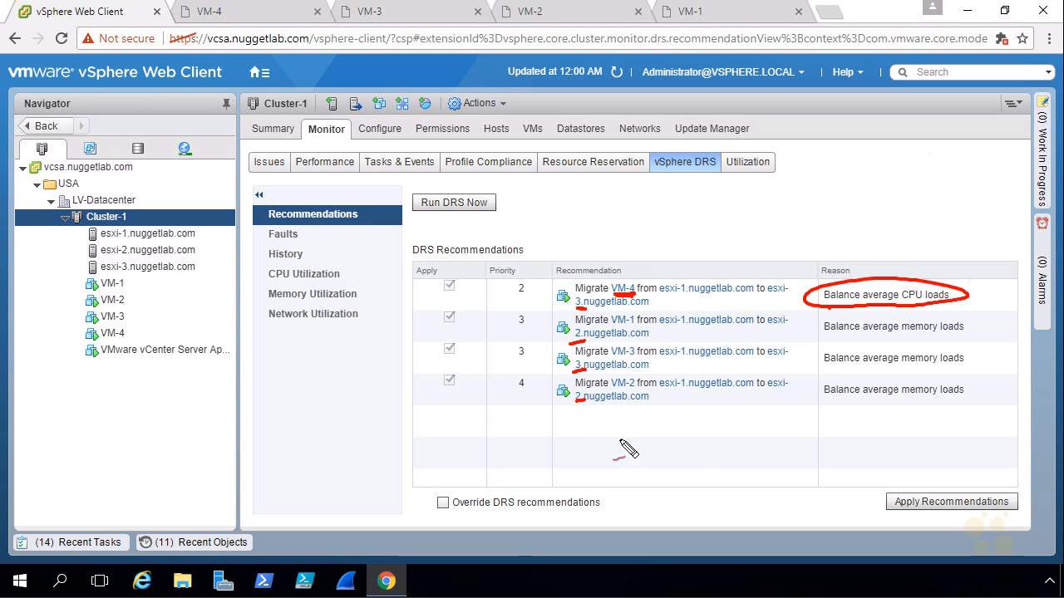
{"action": "mouse_move", "coordinate": [906, 409]}
{"action": "left_mouse_down"}
{"action": "mouse_move", "coordinate": [983, 402]}
{"action": "mouse_move", "coordinate": [823, 328]}
{"action": "mouse_move", "coordinate": [969, 413]}
{"action": "left_mouse_up"}
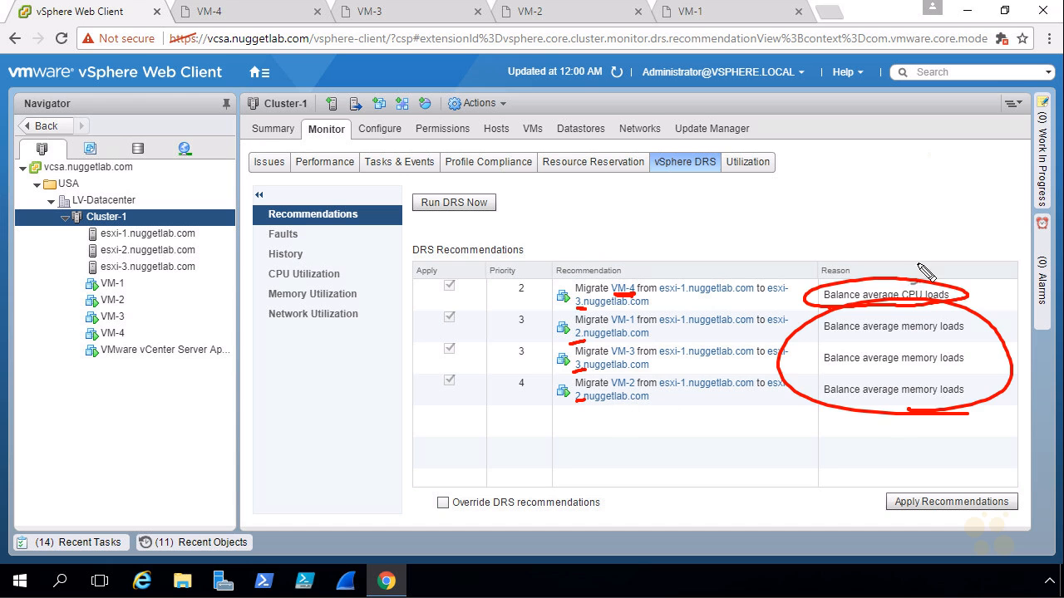
{"action": "key", "text": "Escape"}
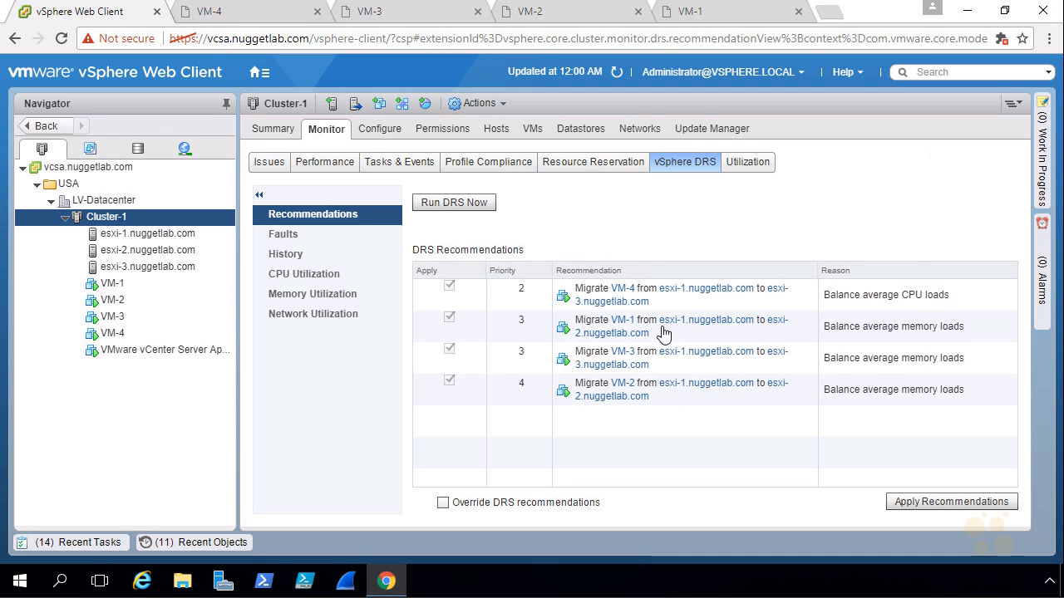
- Run DRS on Cluster-1 and display the virtual machine CPU utilization per host
{"action": "left_click", "coordinate": [466, 207]}
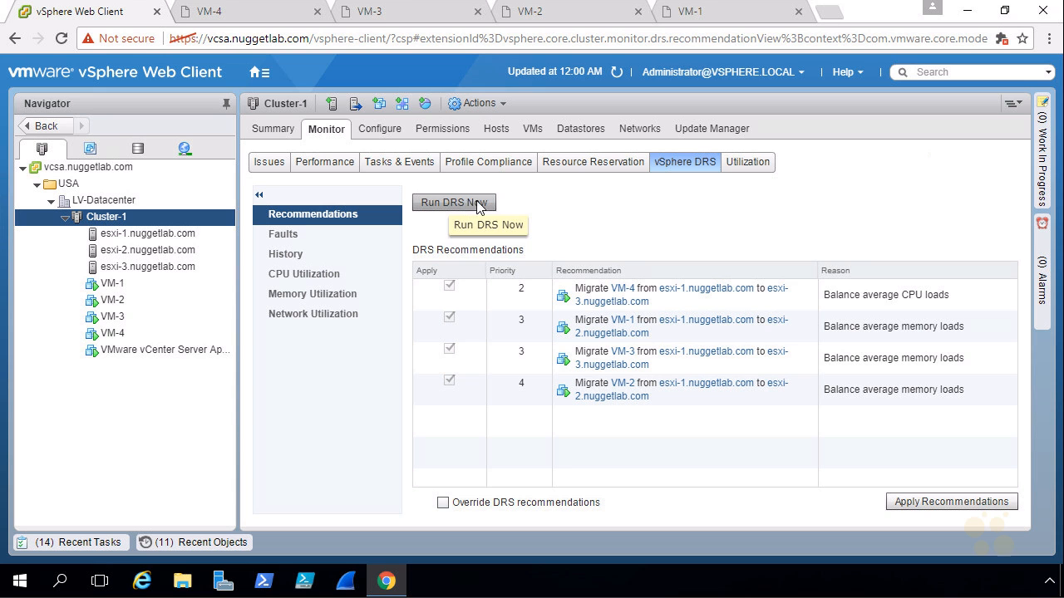
{"action": "left_click", "coordinate": [480, 207]}
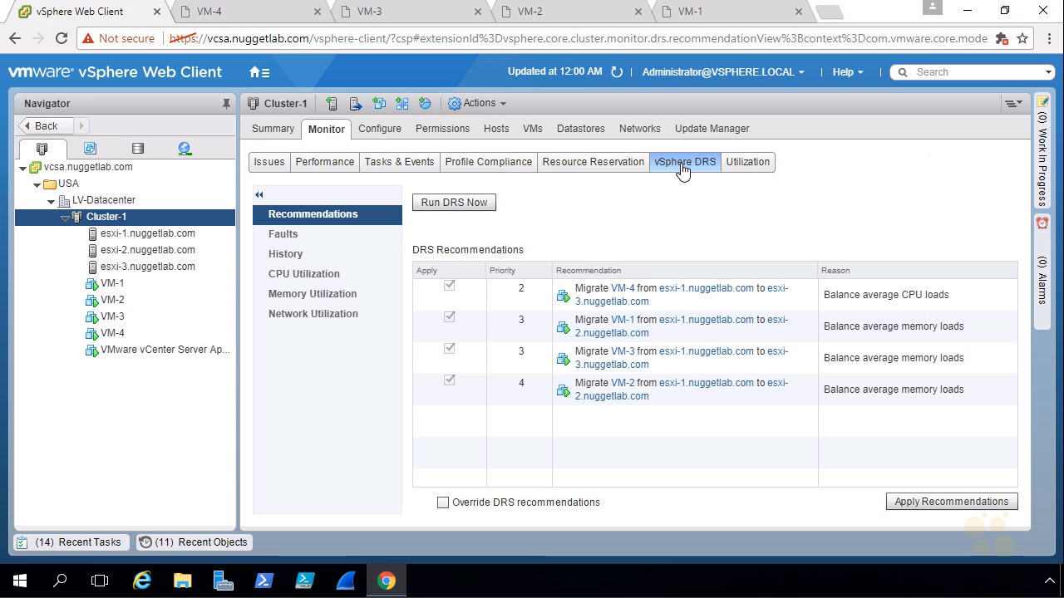
{"action": "left_click", "coordinate": [305, 276]}
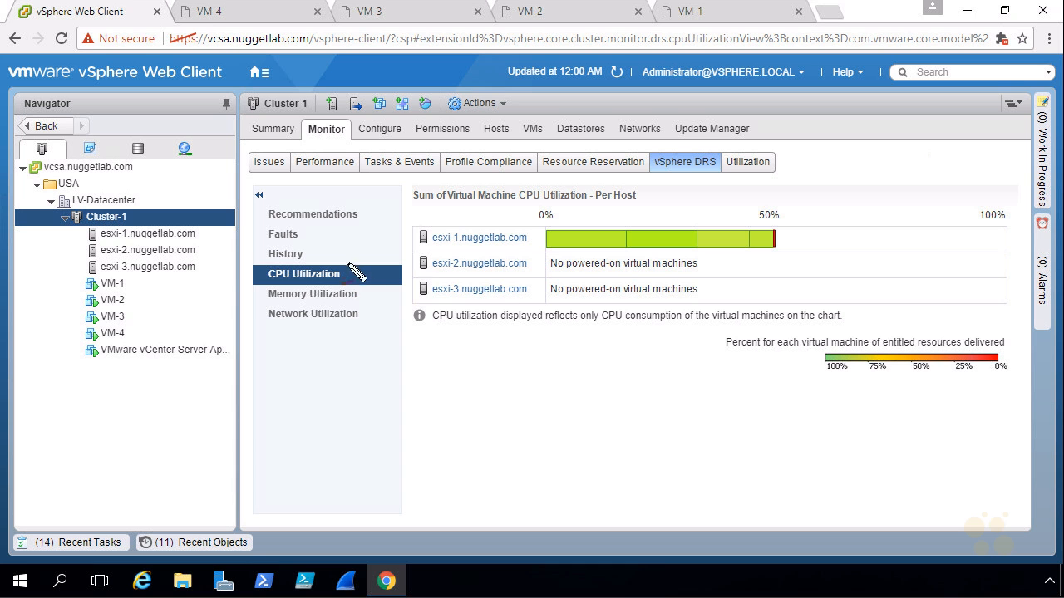
{"action": "left_click_drag", "start_coordinate": [383, 239], "coordinate": [409, 241]}
{"action": "left_click_drag", "start_coordinate": [397, 233], "coordinate": [398, 248]}
{"action": "left_click_drag", "start_coordinate": [575, 221], "coordinate": [569, 219]}
{"action": "left_click_drag", "start_coordinate": [623, 198], "coordinate": [596, 227]}
{"action": "left_click_drag", "start_coordinate": [598, 219], "coordinate": [612, 225]}
{"action": "left_click_drag", "start_coordinate": [712, 193], "coordinate": [688, 218]}
{"action": "left_click_drag", "start_coordinate": [692, 205], "coordinate": [700, 219]}
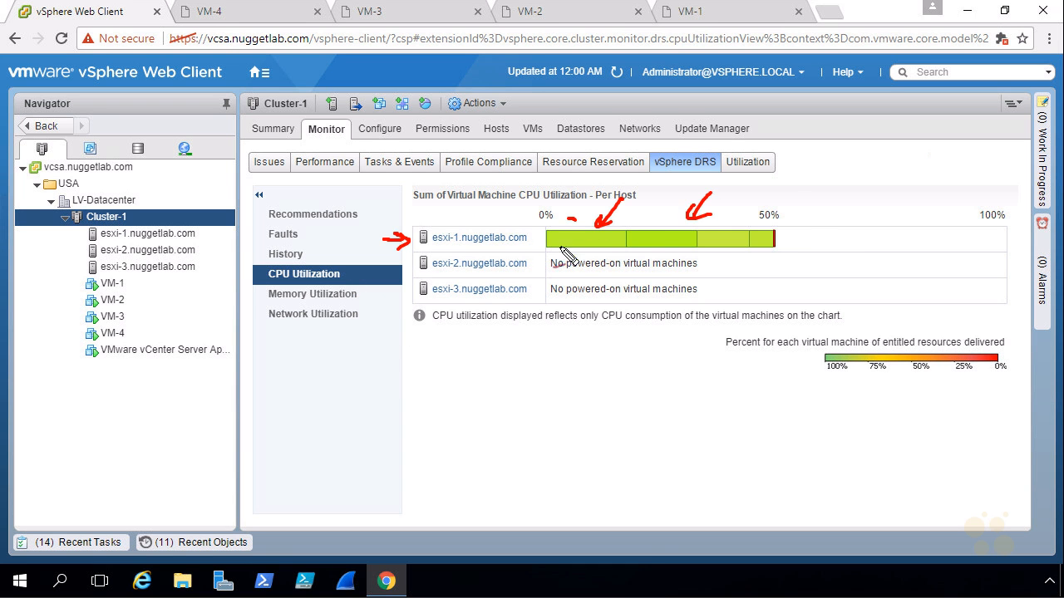
{"action": "left_click_drag", "start_coordinate": [555, 217], "coordinate": [549, 214]}
{"action": "left_click_drag", "start_coordinate": [752, 194], "coordinate": [733, 222]}
{"action": "left_click_drag", "start_coordinate": [731, 210], "coordinate": [745, 221]}
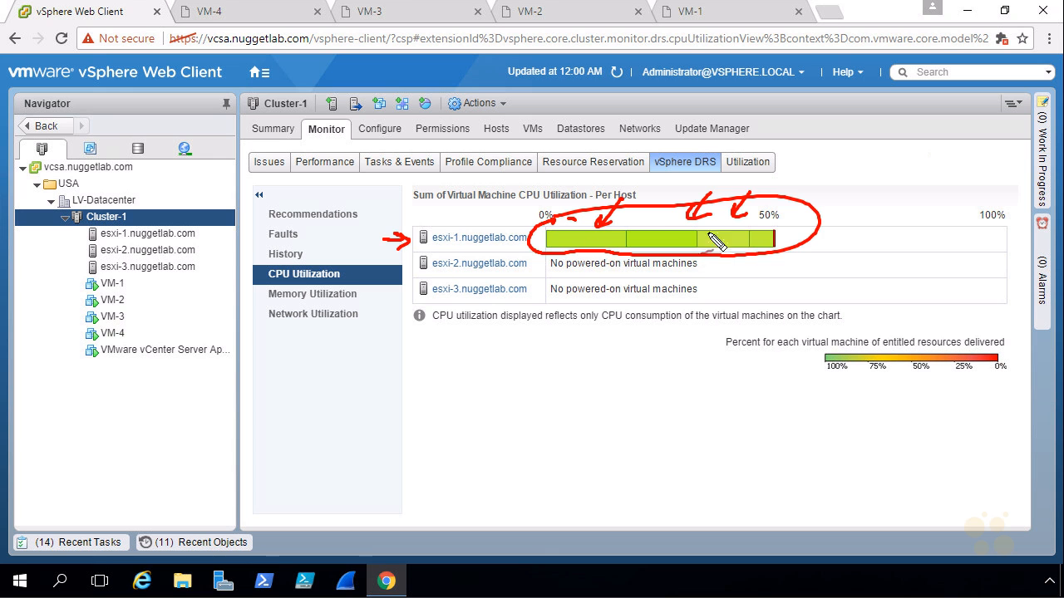
{"action": "mouse_move", "coordinate": [432, 273]}
{"action": "left_mouse_down"}
{"action": "mouse_move", "coordinate": [459, 271]}
{"action": "mouse_move", "coordinate": [453, 297]}
{"action": "mouse_move", "coordinate": [472, 314]}
{"action": "left_mouse_up"}
{"action": "key", "text": "Escape"}
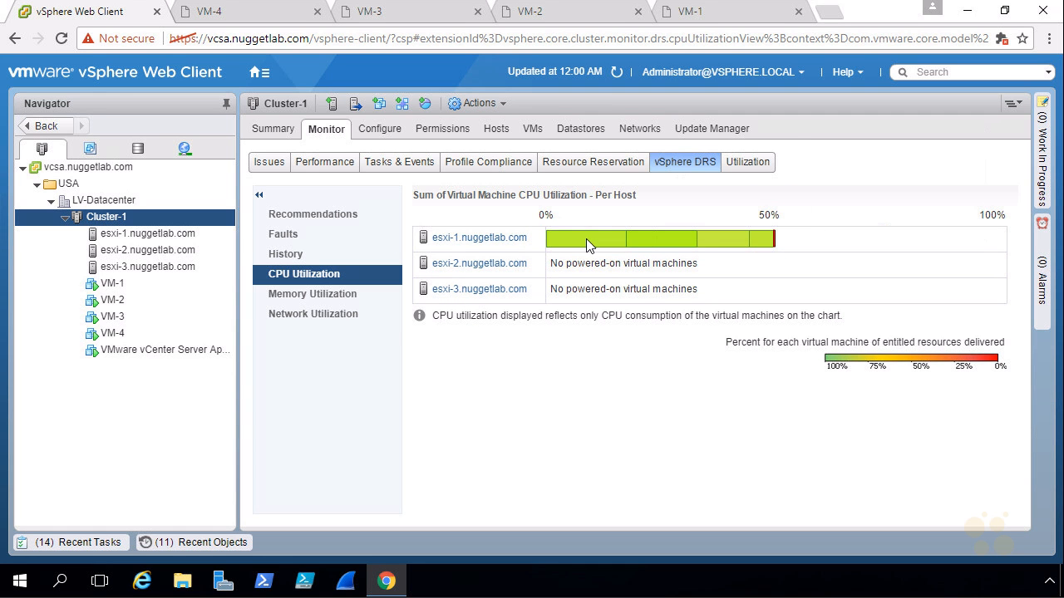
- Inspect the CPU usage details of the virtual machines on esxi-1, and VM-1's details in the per-host memory utilization
{"action": "mouse_move", "coordinate": [586, 239]}
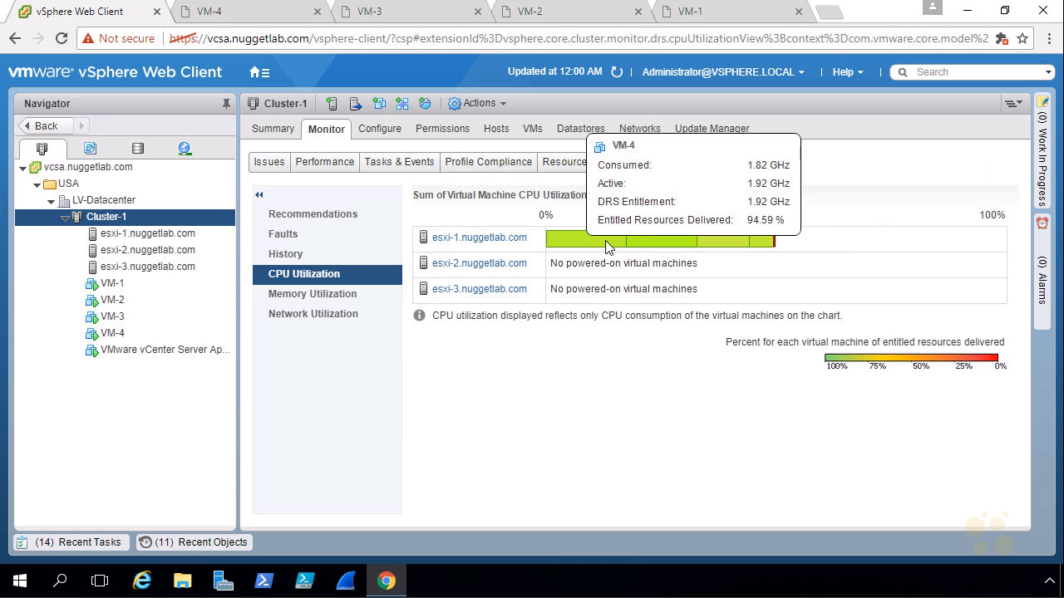
{"action": "mouse_move", "coordinate": [653, 247]}
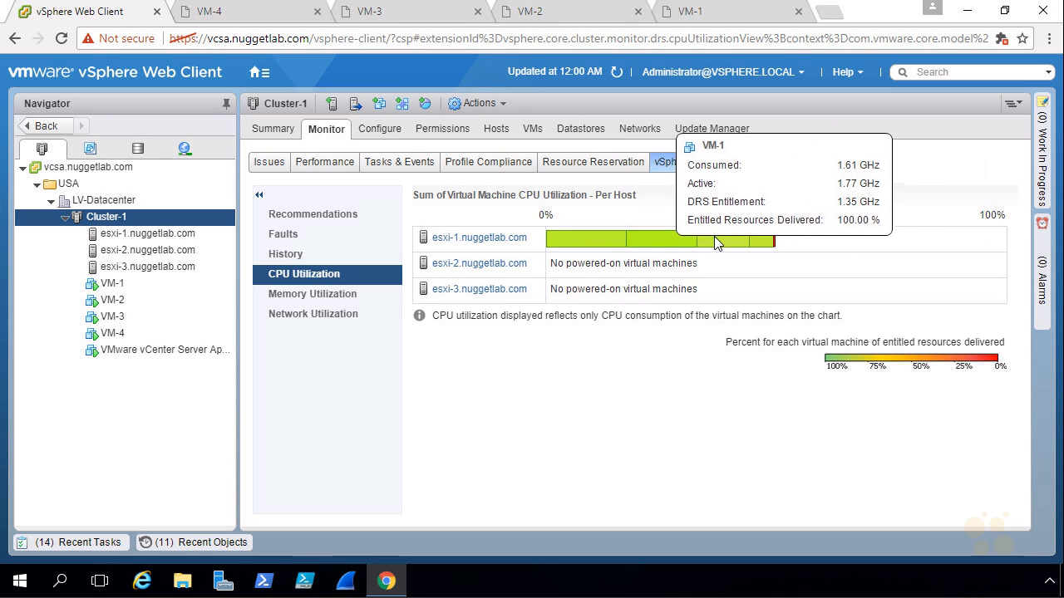
{"action": "mouse_move", "coordinate": [714, 238]}
{"action": "mouse_move", "coordinate": [761, 238]}
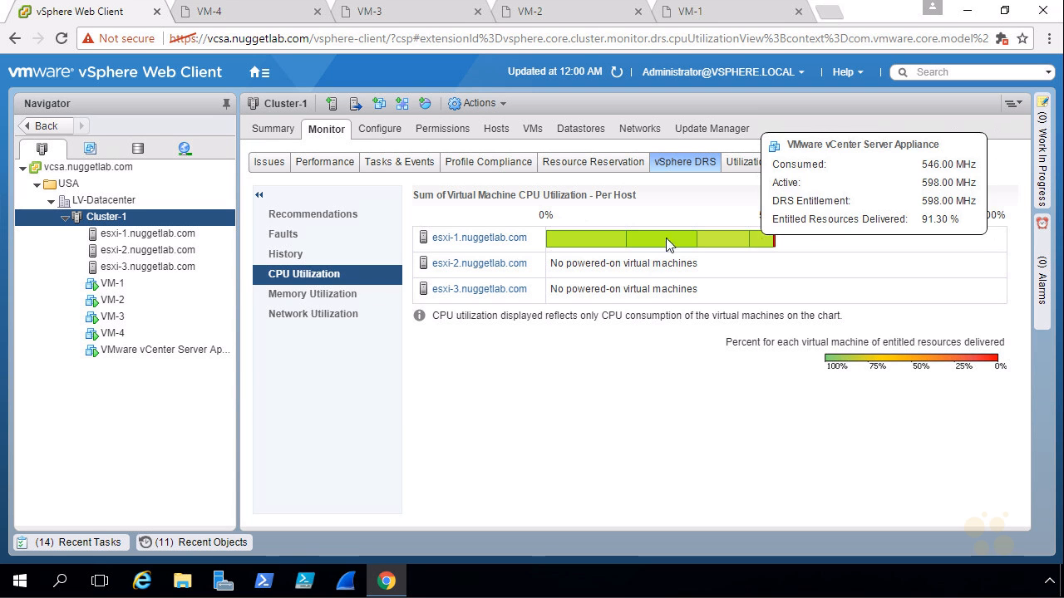
{"action": "left_click", "coordinate": [323, 296]}
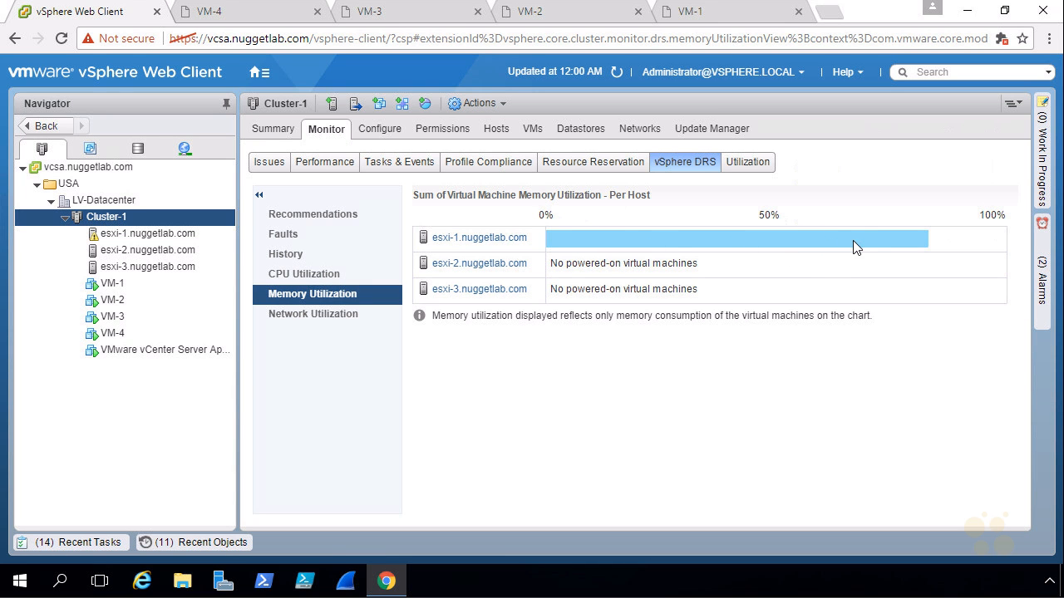
{"action": "mouse_move", "coordinate": [843, 246]}
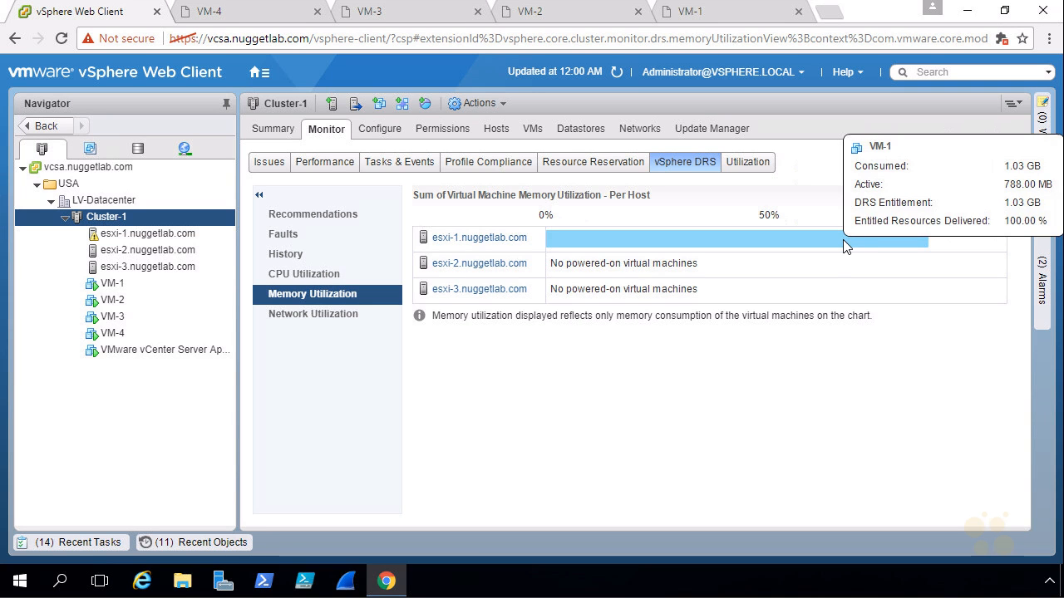
- Run DRS again on Cluster-1 and apply the recommendations migrating VM-3 and VM-4 to esxi-3 and VM-2 to esxi-2
{"action": "left_click", "coordinate": [327, 216]}
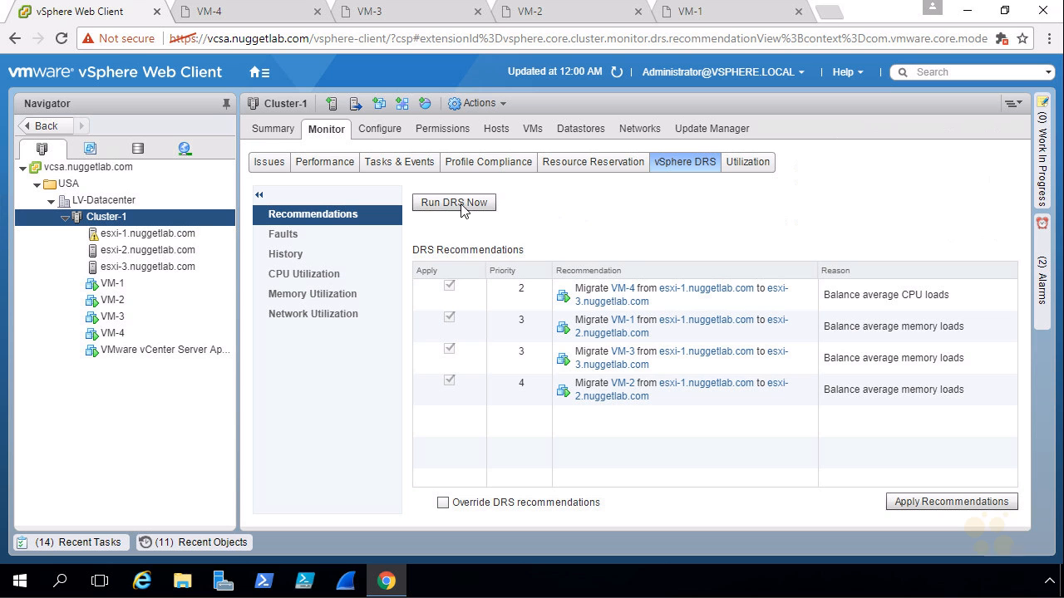
{"action": "left_click", "coordinate": [455, 204]}
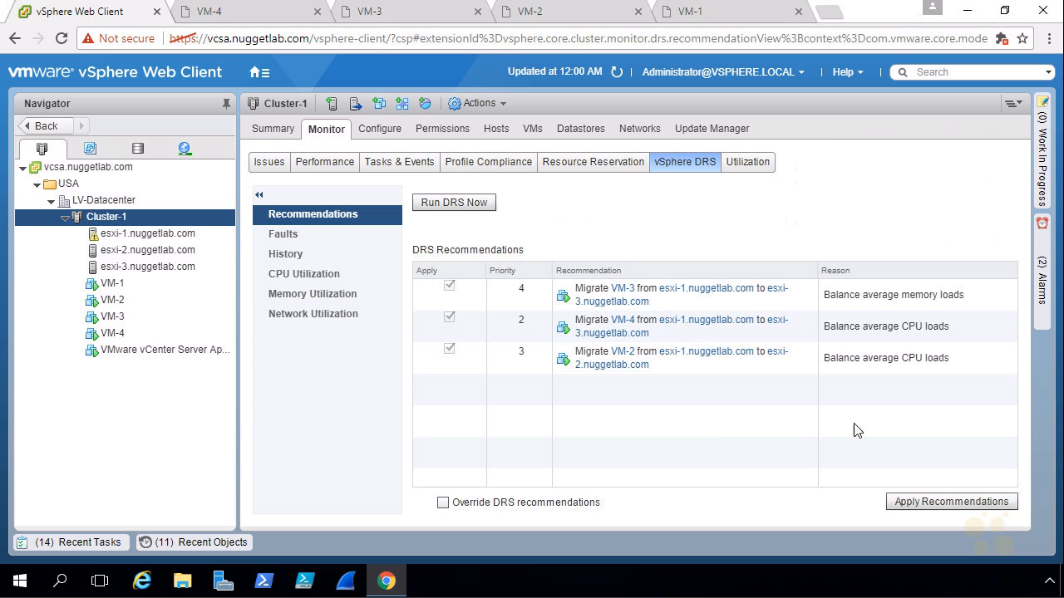
{"action": "left_click", "coordinate": [950, 503]}
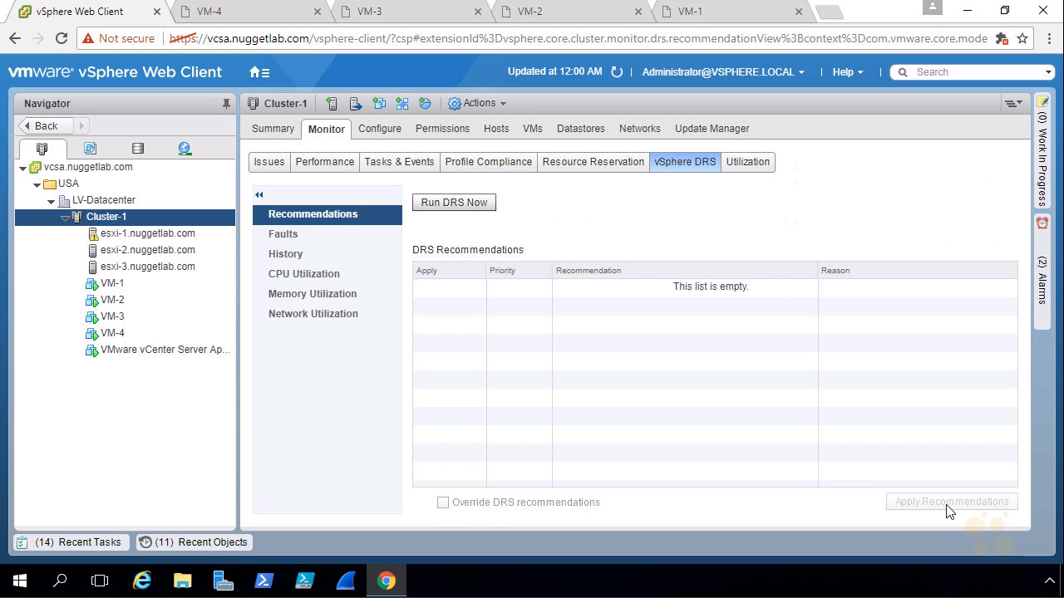
- Review the recent migration tasks and check the per-host CPU utilization, including VM-1's usage details on esxi-1
{"action": "left_click", "coordinate": [92, 545]}
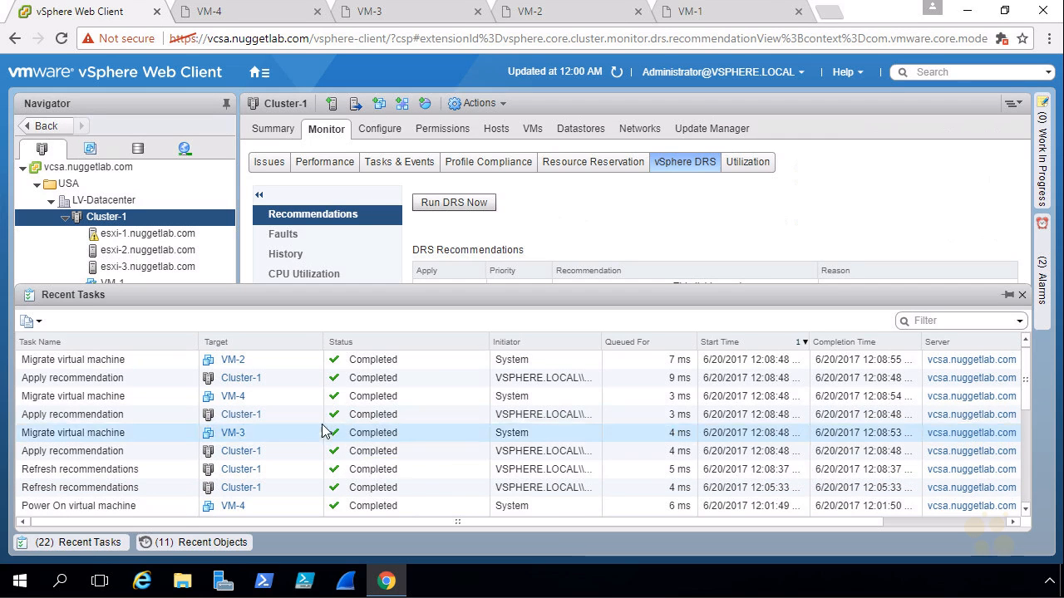
{"action": "left_click", "coordinate": [105, 547]}
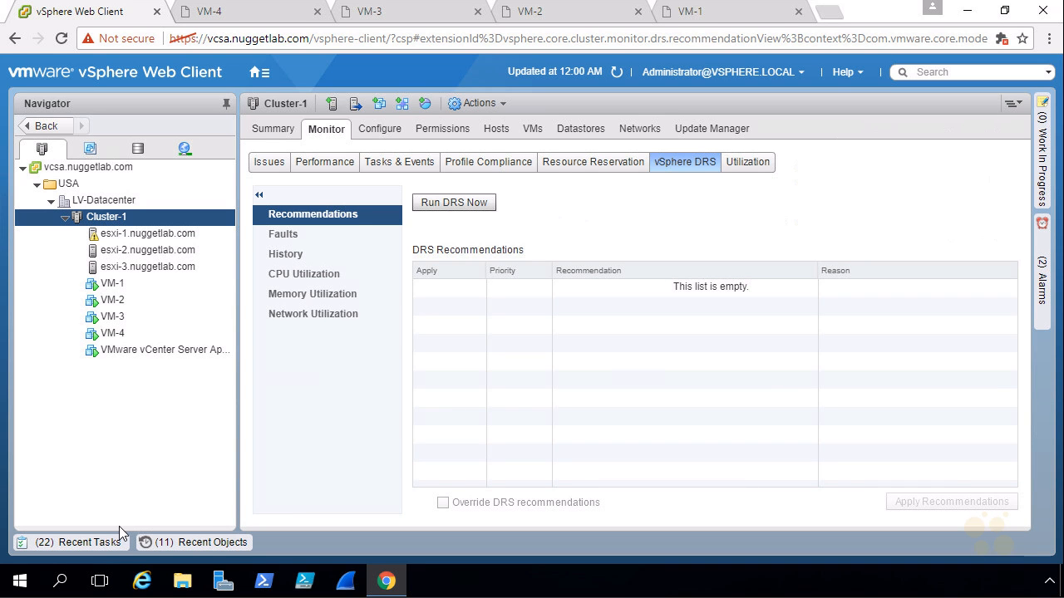
{"action": "left_click", "coordinate": [288, 273]}
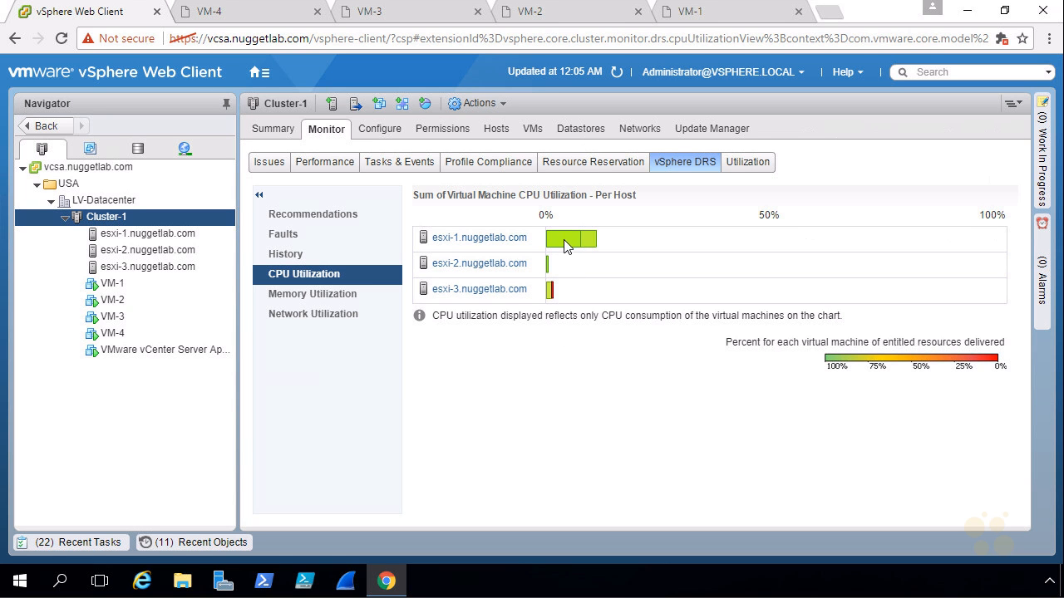
{"action": "mouse_move", "coordinate": [563, 238]}
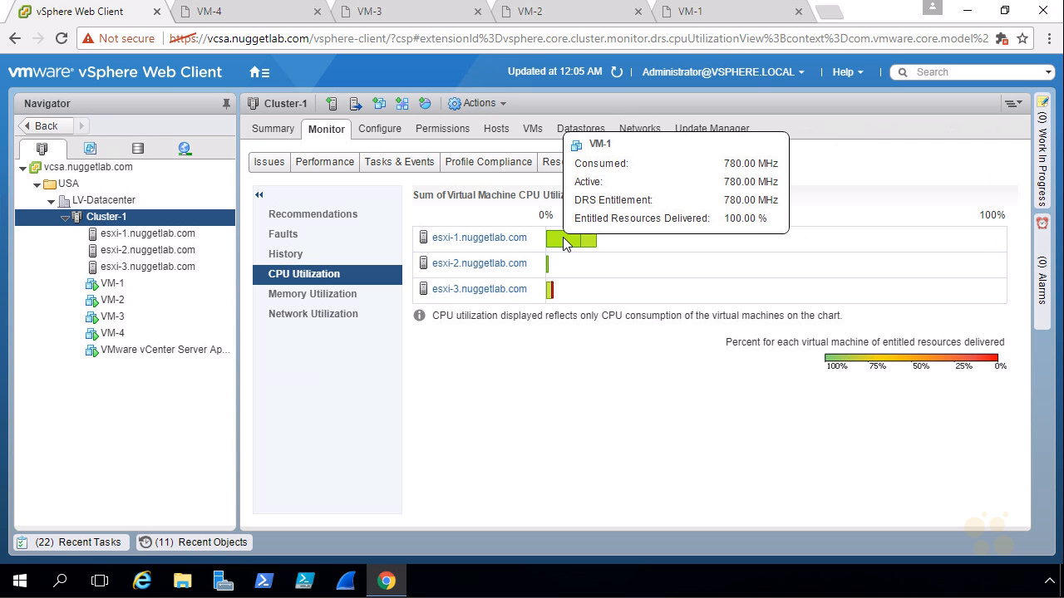
- In VM-1's console, open a terminal, run glxgears, and move the gears window clear of the terminal output
{"action": "left_click", "coordinate": [713, 12]}
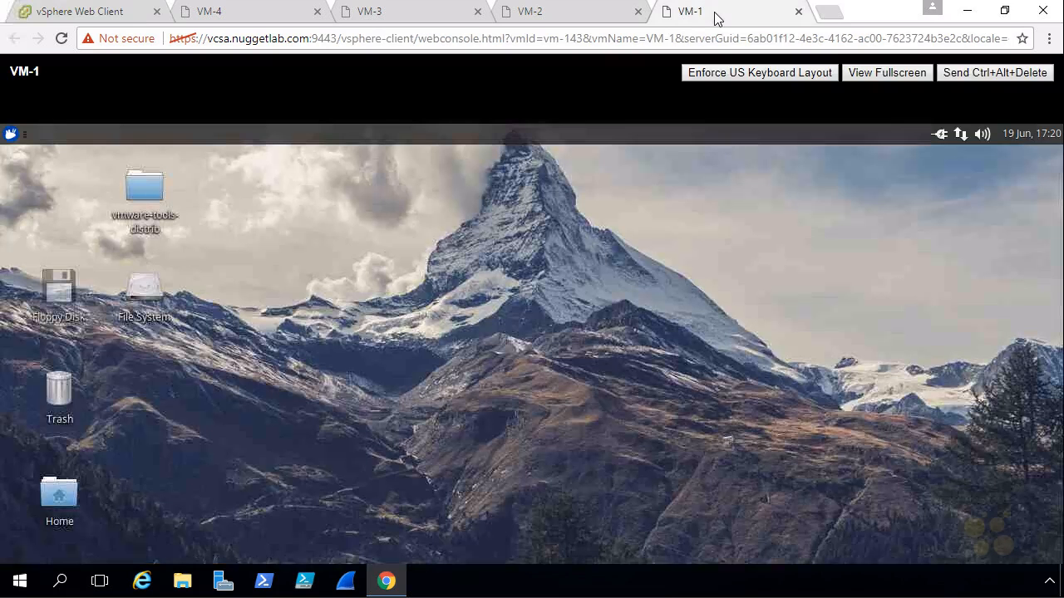
{"action": "left_click", "coordinate": [10, 135]}
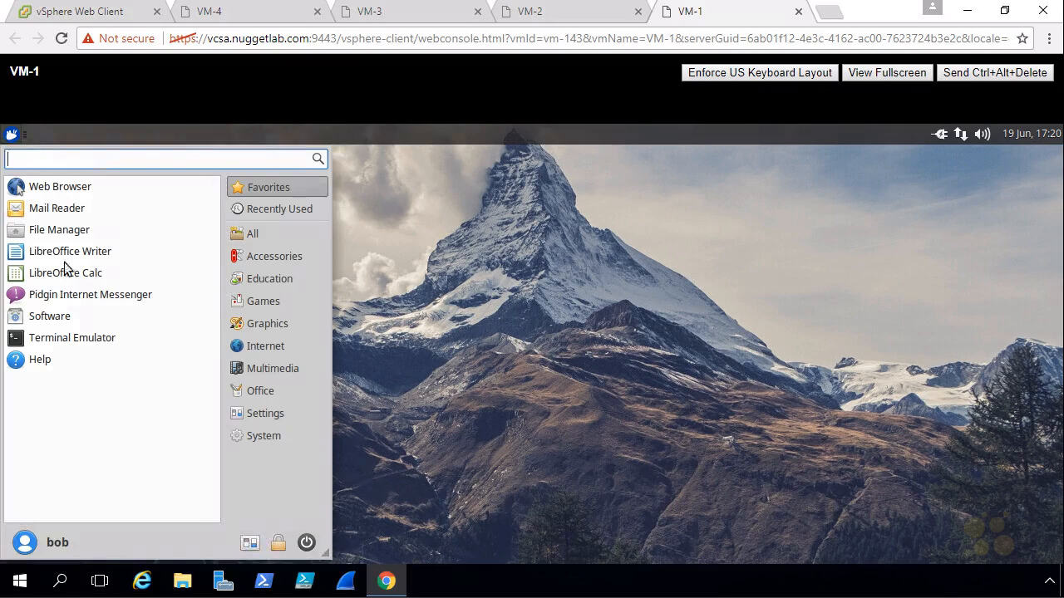
{"action": "left_click", "coordinate": [64, 342]}
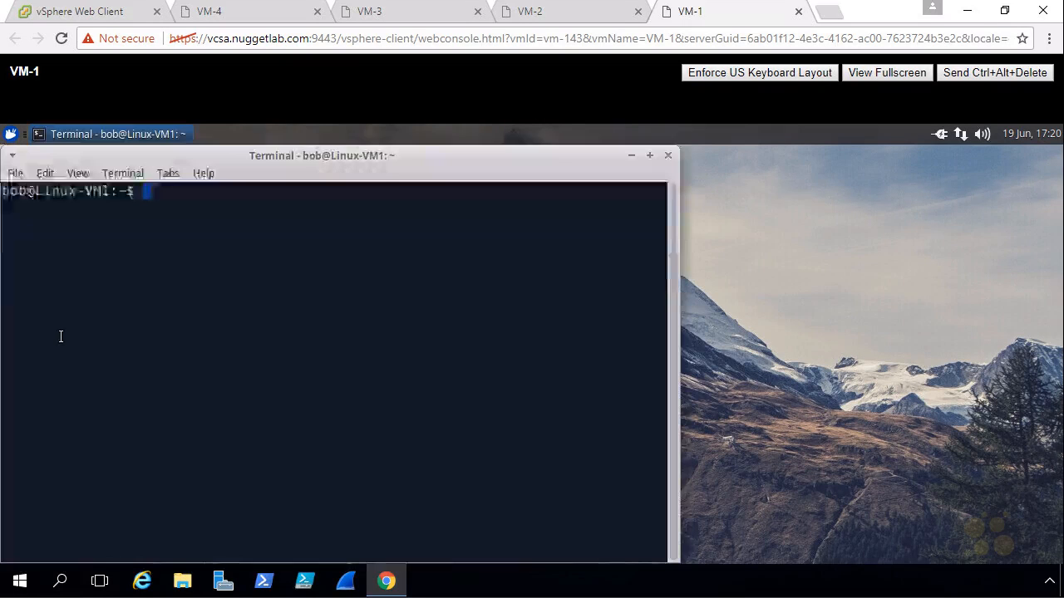
{"action": "type", "text": "glxgears"}
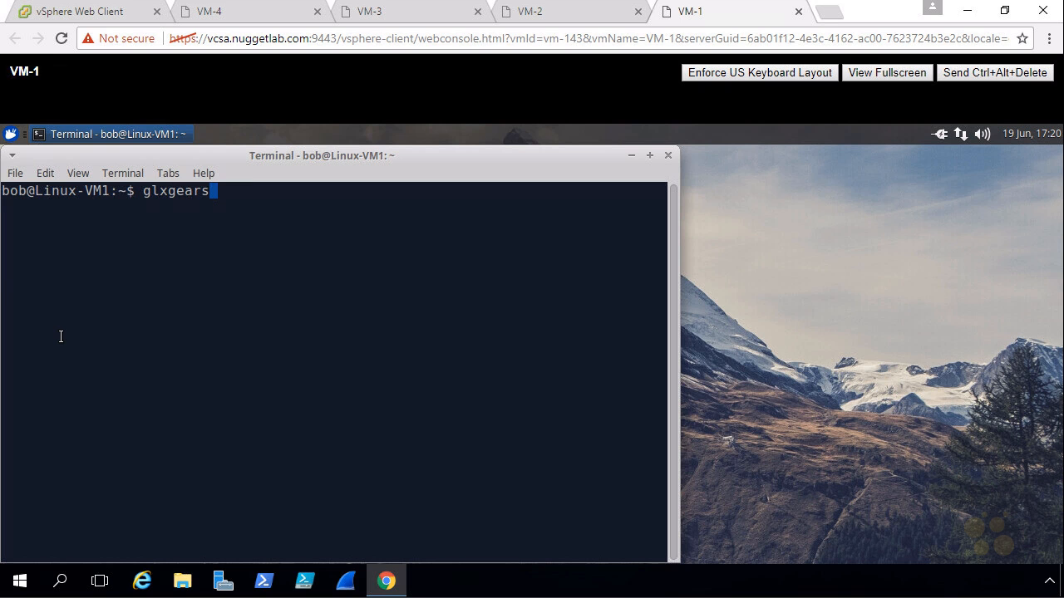
{"action": "key", "text": "Return"}
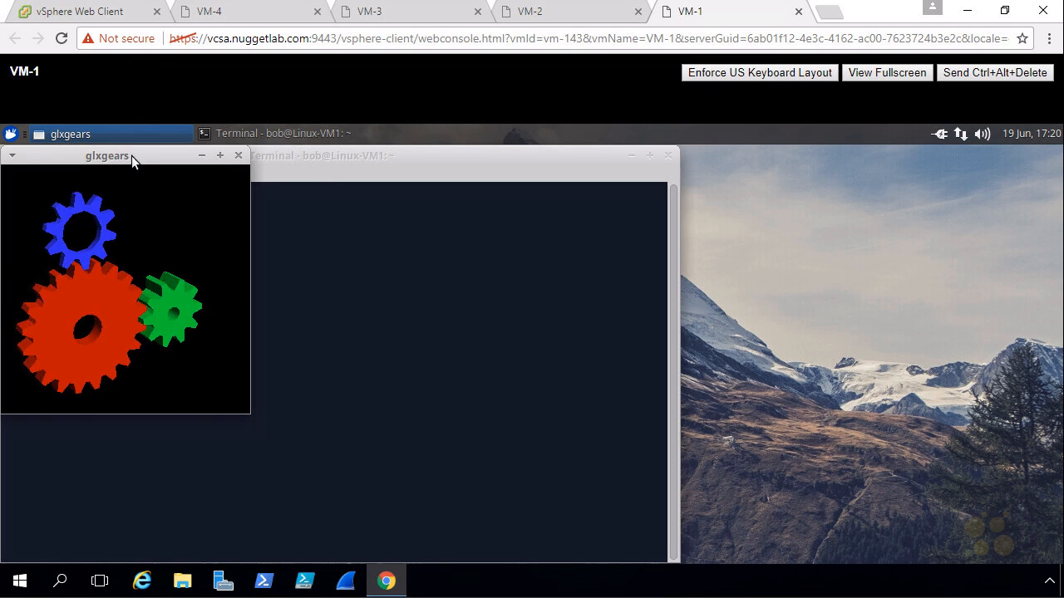
{"action": "left_click_drag", "start_coordinate": [131, 156], "coordinate": [524, 228]}
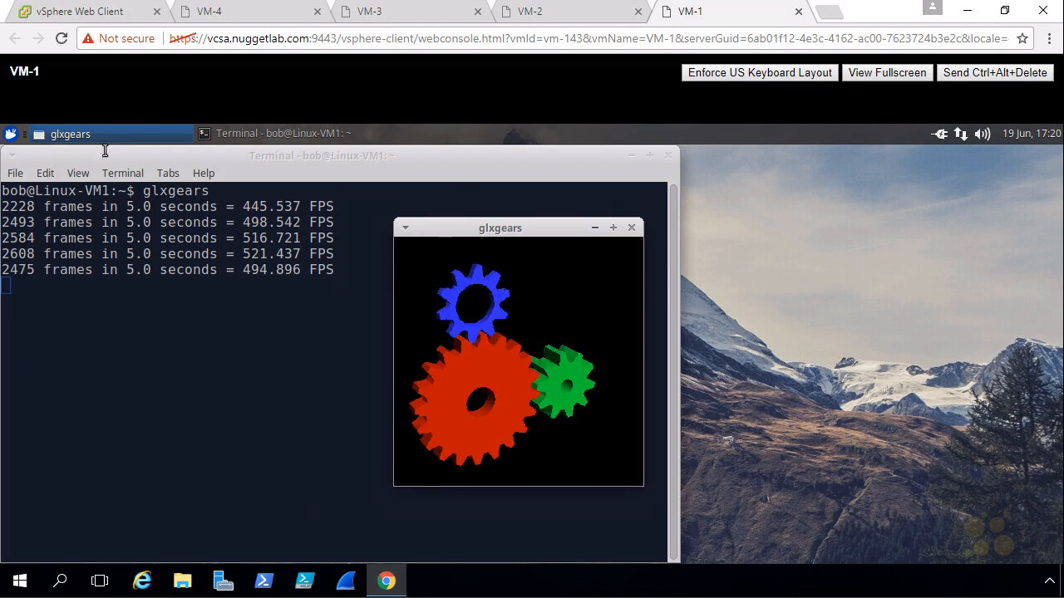
- Run top in a second terminal on VM-1 and arrange the windows so the gears and process list are both visible
{"action": "left_click", "coordinate": [10, 135]}
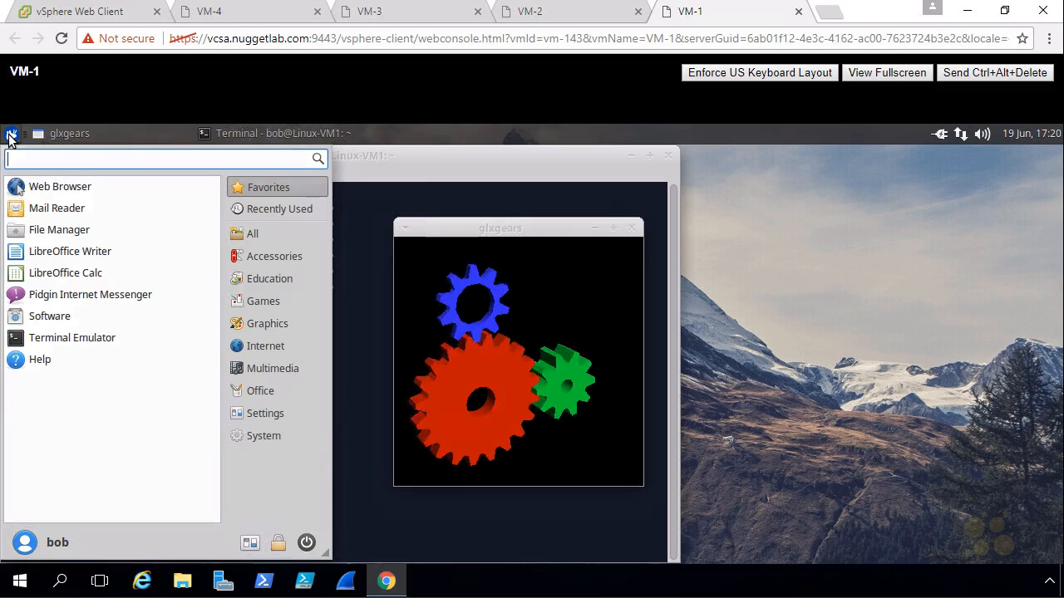
{"action": "left_click", "coordinate": [57, 339]}
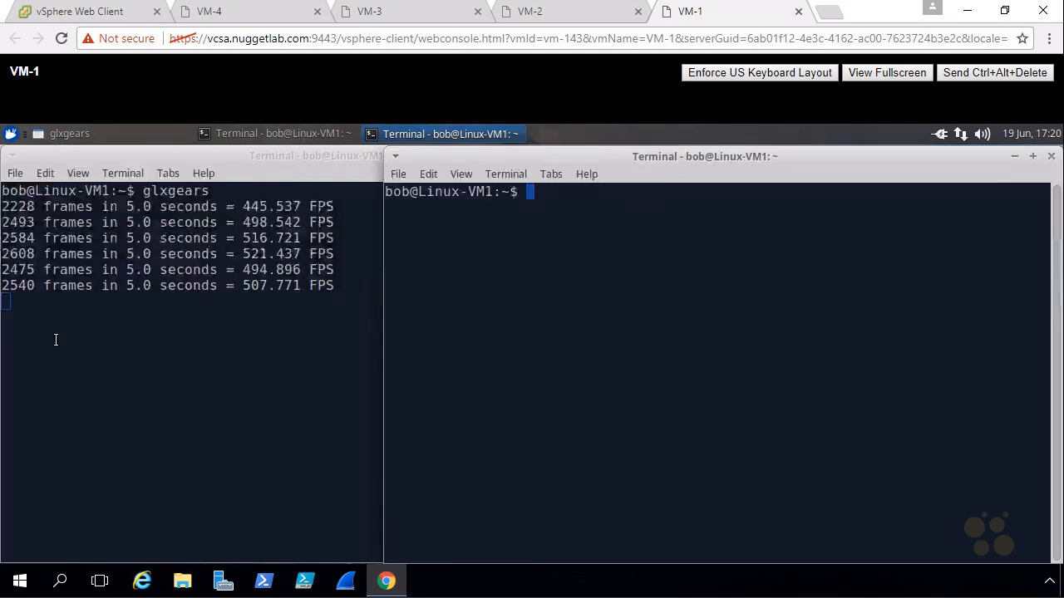
{"action": "type", "text": "top"}
{"action": "key", "text": "Return"}
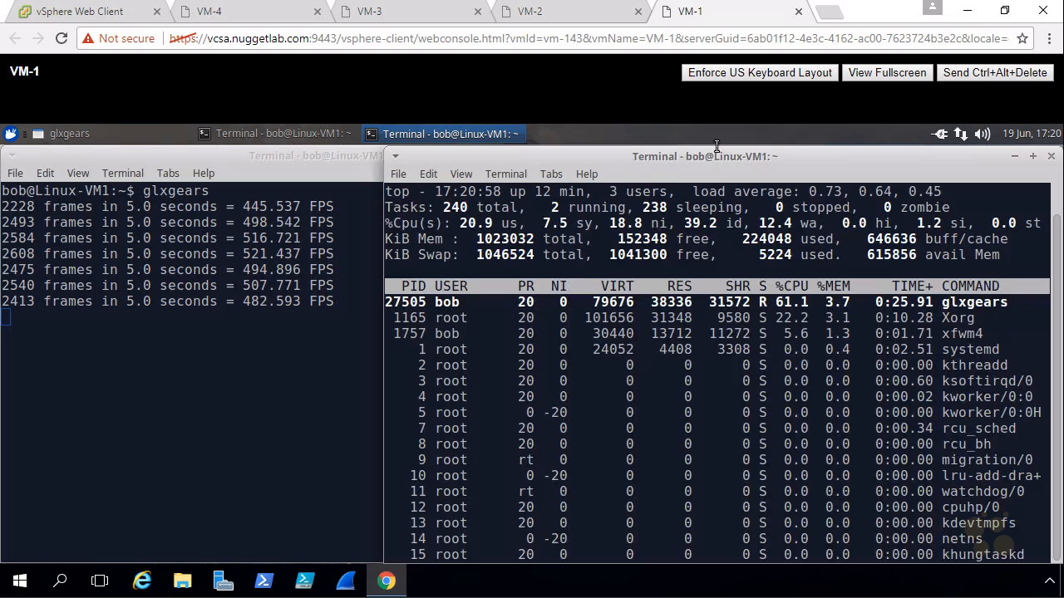
{"action": "left_click_drag", "start_coordinate": [715, 159], "coordinate": [715, 341]}
{"action": "left_click_drag", "start_coordinate": [574, 225], "coordinate": [282, 245]}
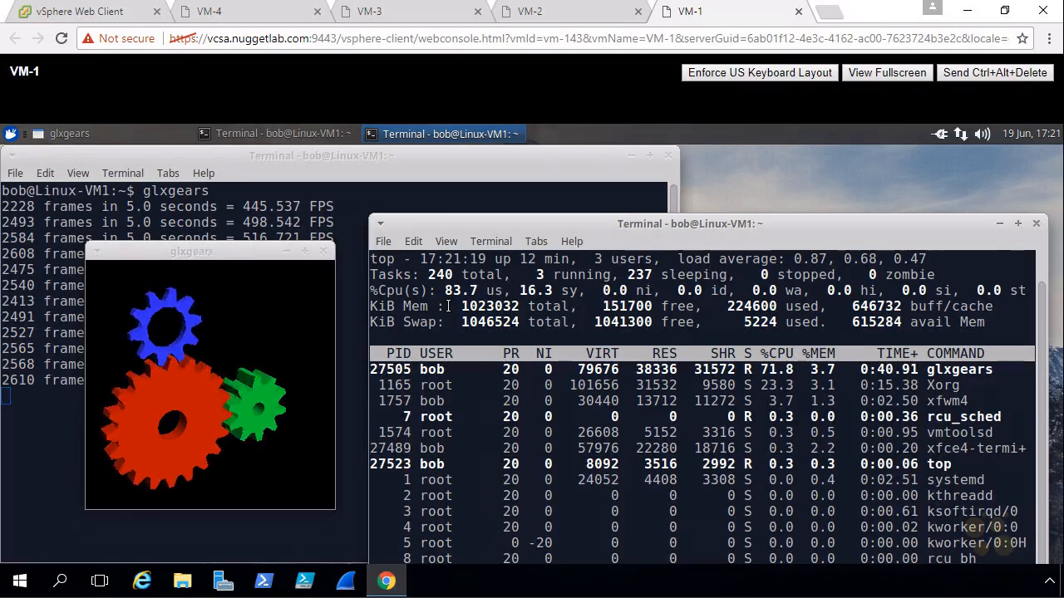
- Return to the vSphere Web Client, refresh Cluster-1's per-host CPU utilization, and inspect VM-1's usage details on esxi-1
{"action": "left_click", "coordinate": [112, 11]}
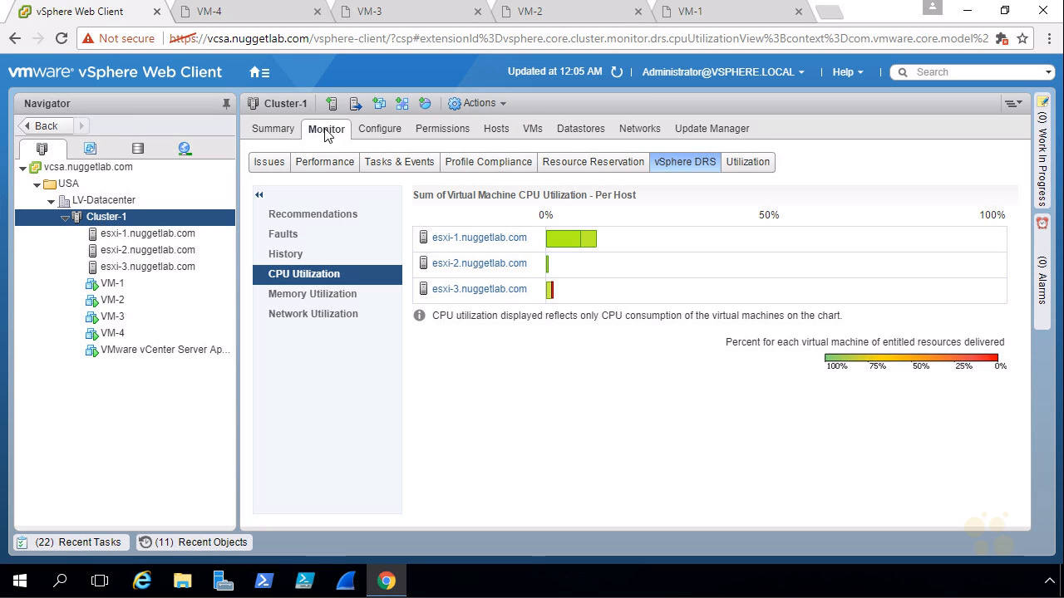
{"action": "left_click", "coordinate": [616, 73]}
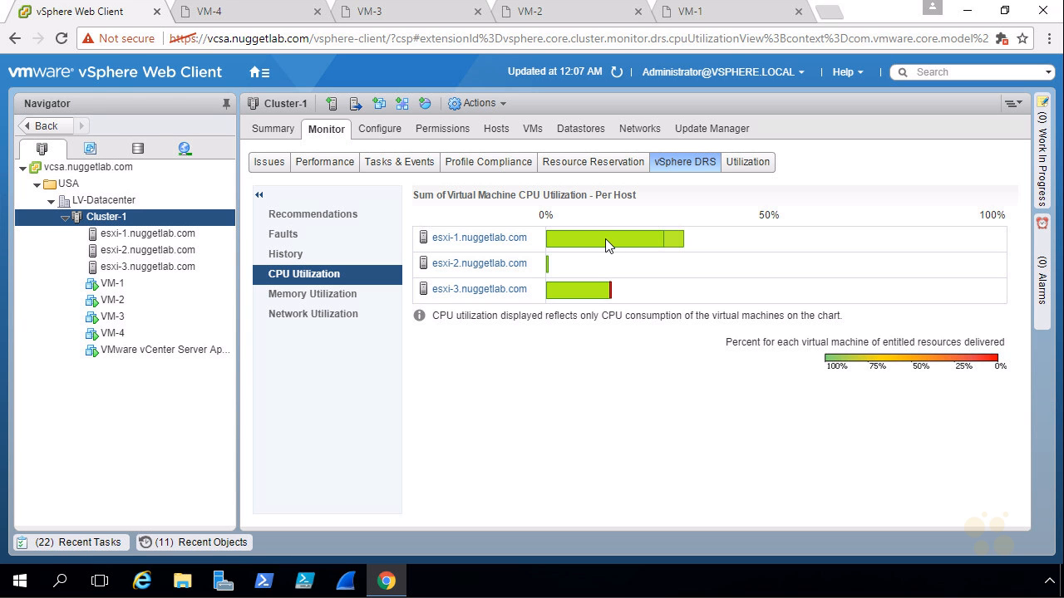
{"action": "mouse_move", "coordinate": [605, 238]}
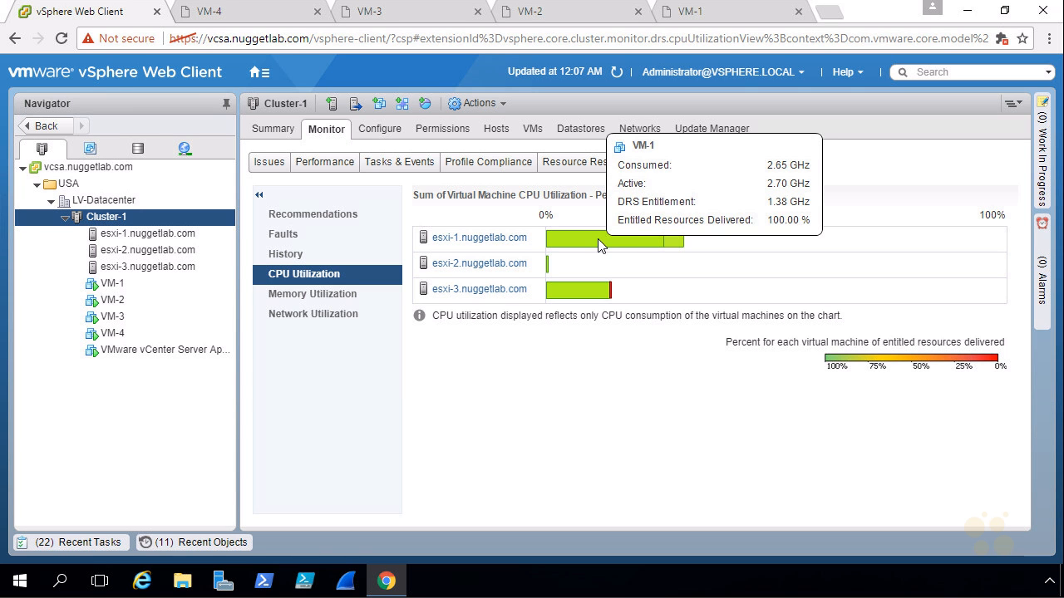
- Apply the DRS recommendation migrating VM-1 from esxi-1 to esxi-2 and check the migration in the DRS history
{"action": "left_click", "coordinate": [323, 213]}
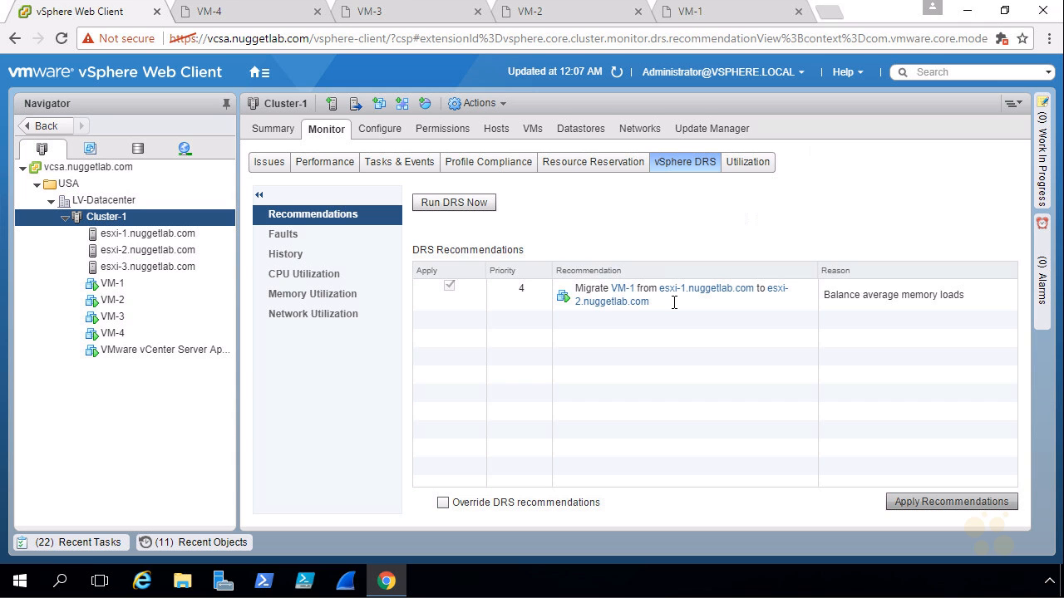
{"action": "left_click", "coordinate": [928, 503]}
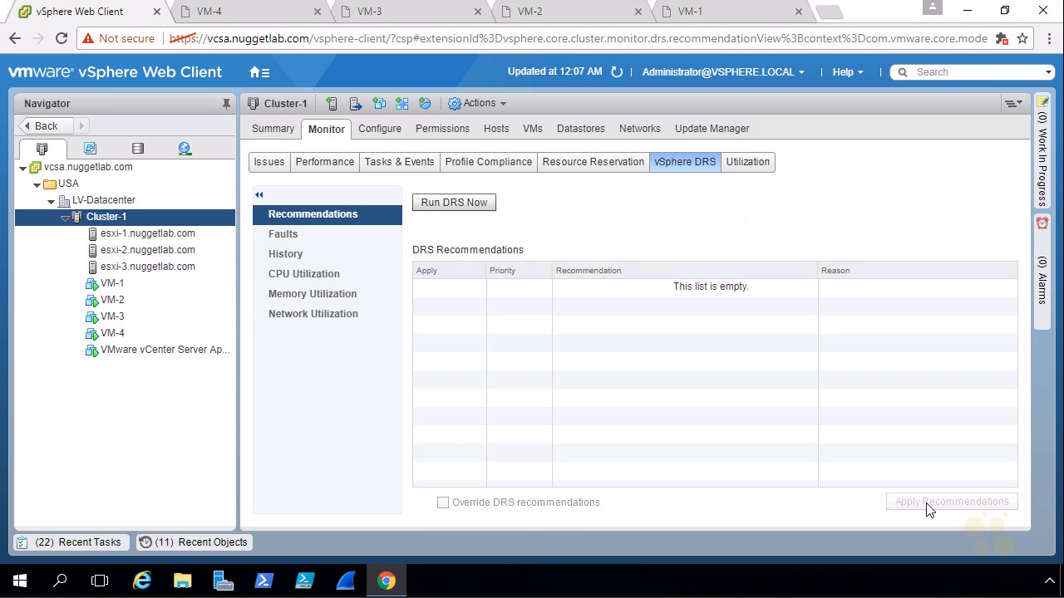
{"action": "left_click", "coordinate": [297, 259]}
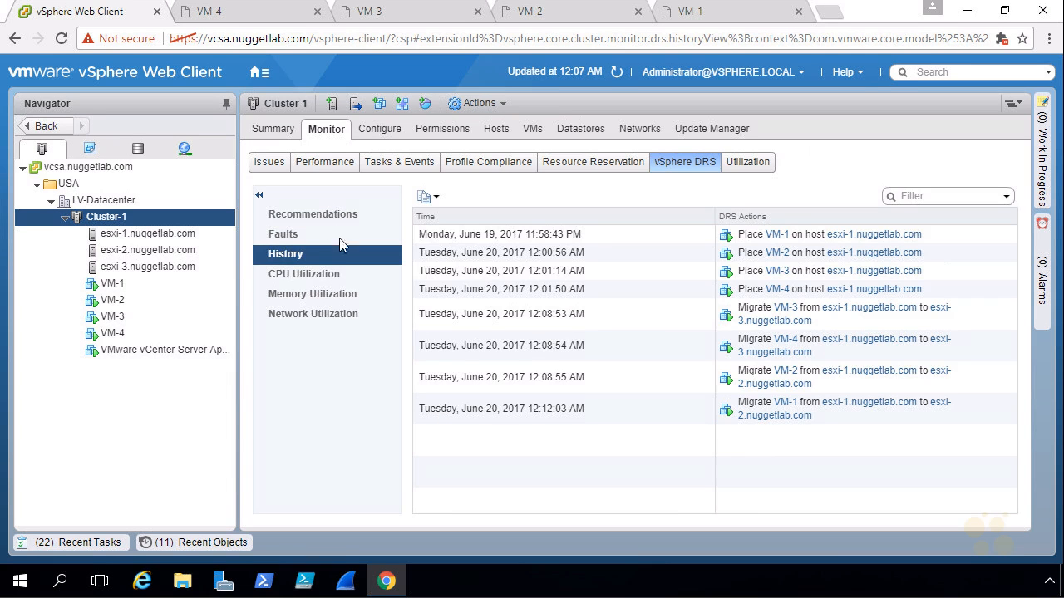
- Display and refresh the per-host CPU utilization to examine the load on esxi-2 after VM-1's migration
{"action": "left_click", "coordinate": [301, 278]}
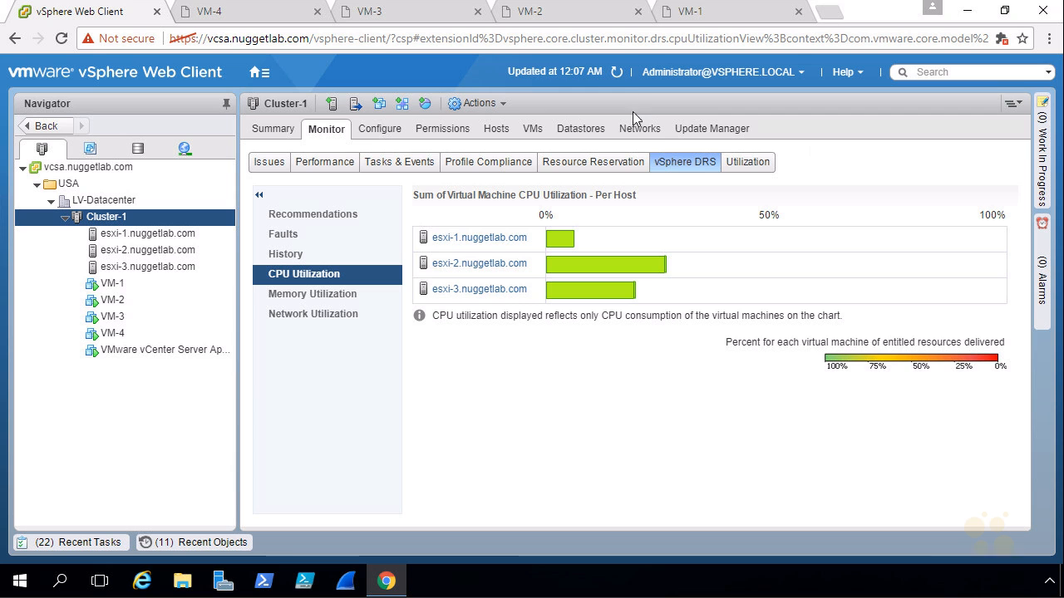
{"action": "left_click", "coordinate": [616, 72]}
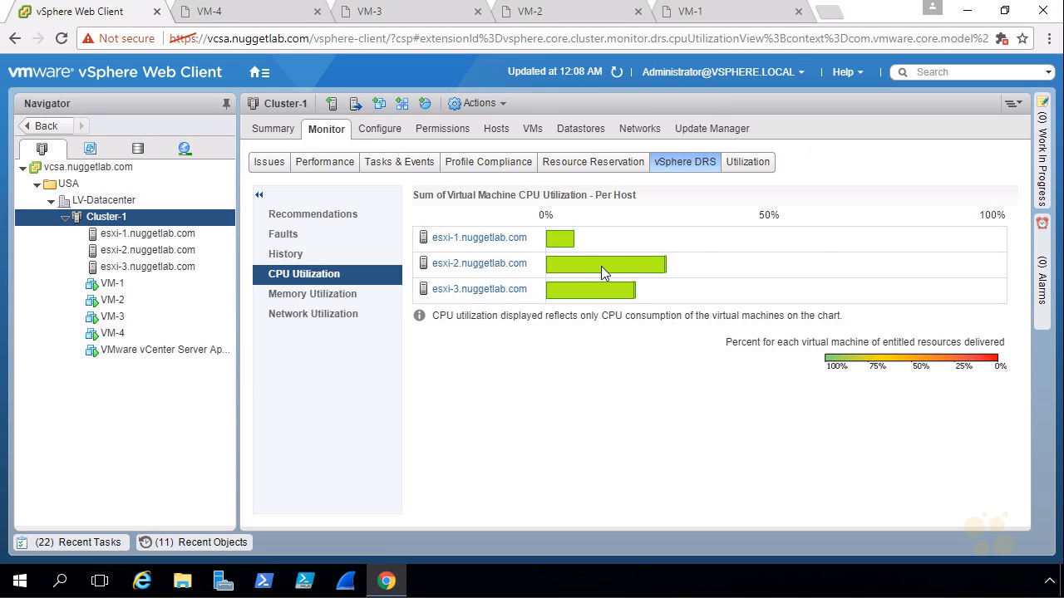
{"action": "mouse_move", "coordinate": [604, 266]}
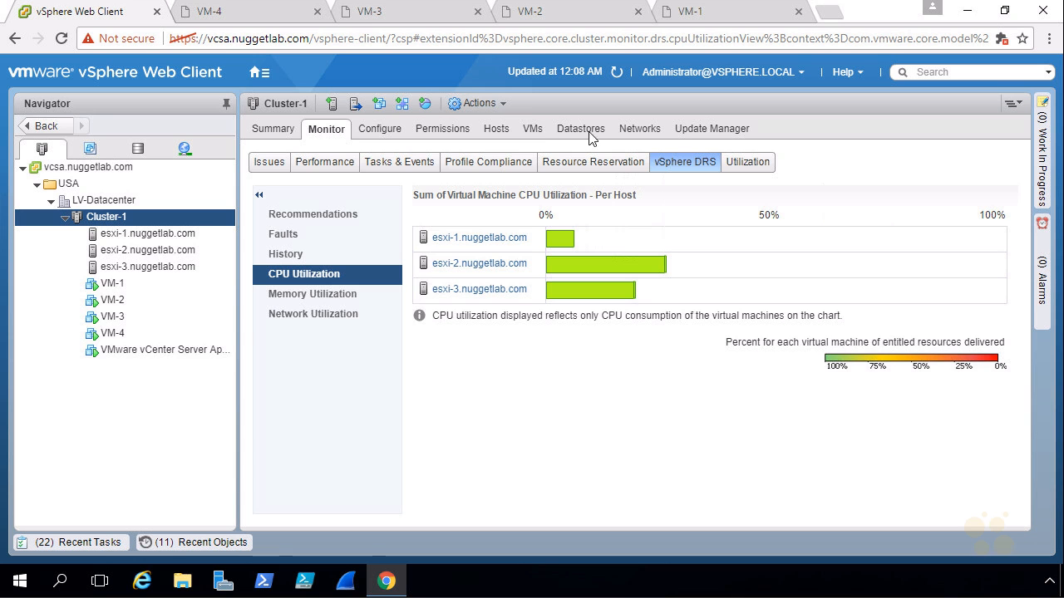
- Add the Host column to Cluster-1's list of virtual machines
{"action": "left_click", "coordinate": [532, 129]}
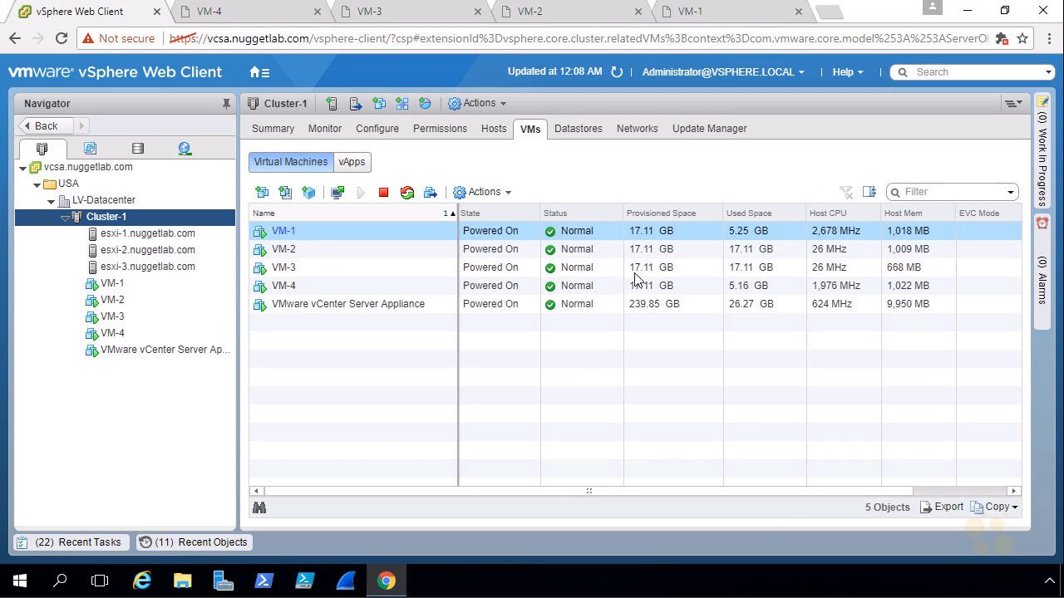
{"action": "right_click", "coordinate": [596, 213]}
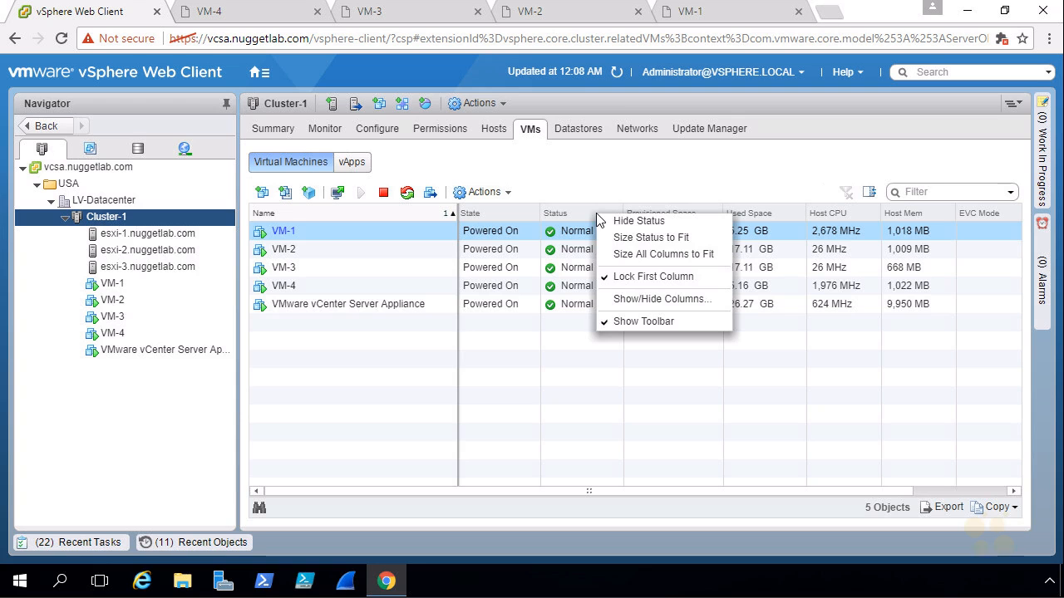
{"action": "left_click", "coordinate": [665, 301]}
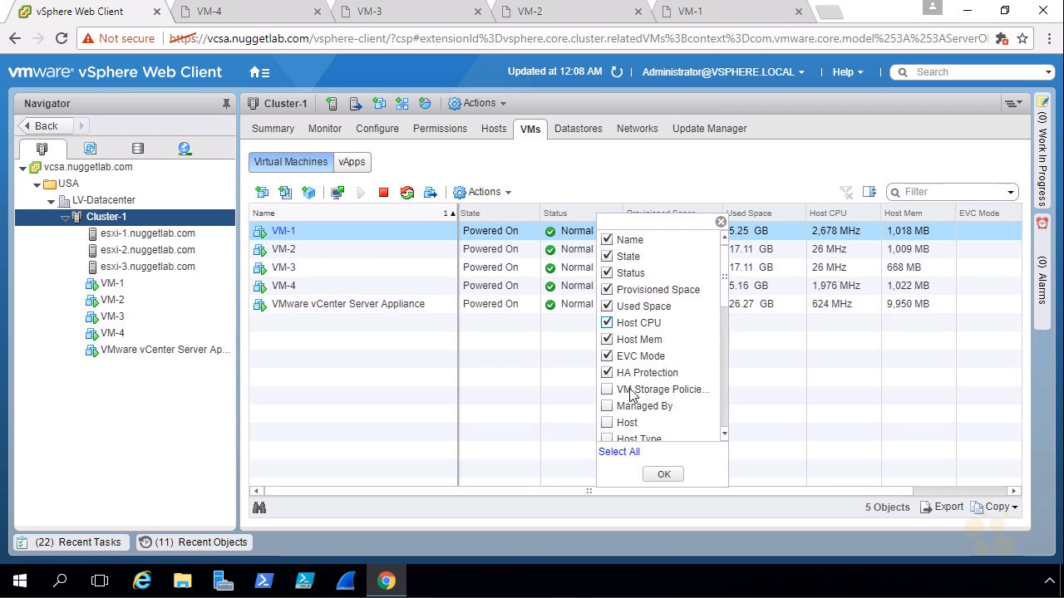
{"action": "left_click", "coordinate": [606, 422]}
{"action": "left_click", "coordinate": [656, 473]}
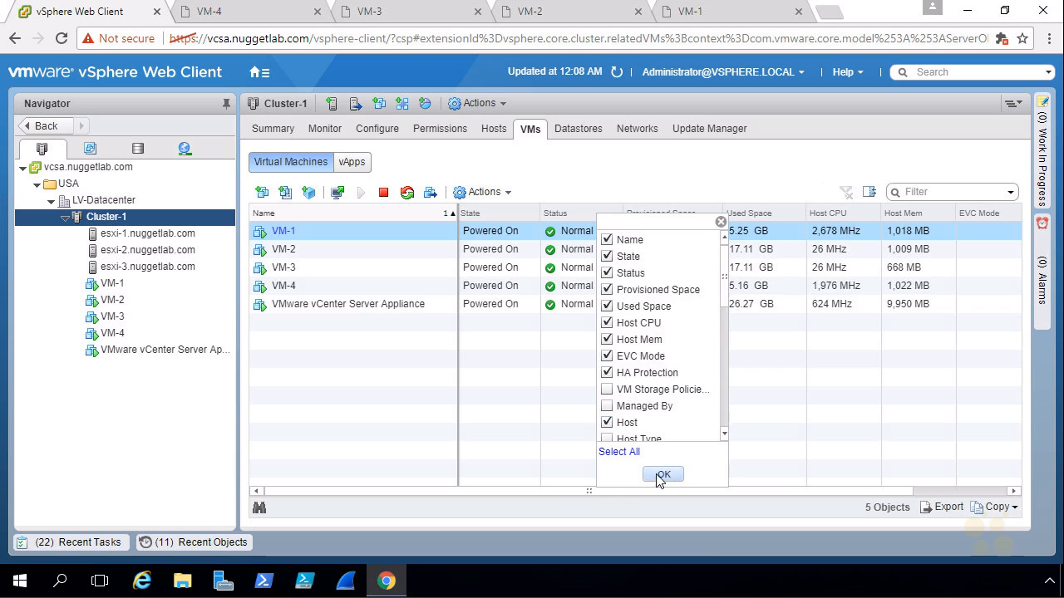
- Move the Host column between Provisioned Space and Used Space in the virtual machine list
{"action": "left_click", "coordinate": [873, 491]}
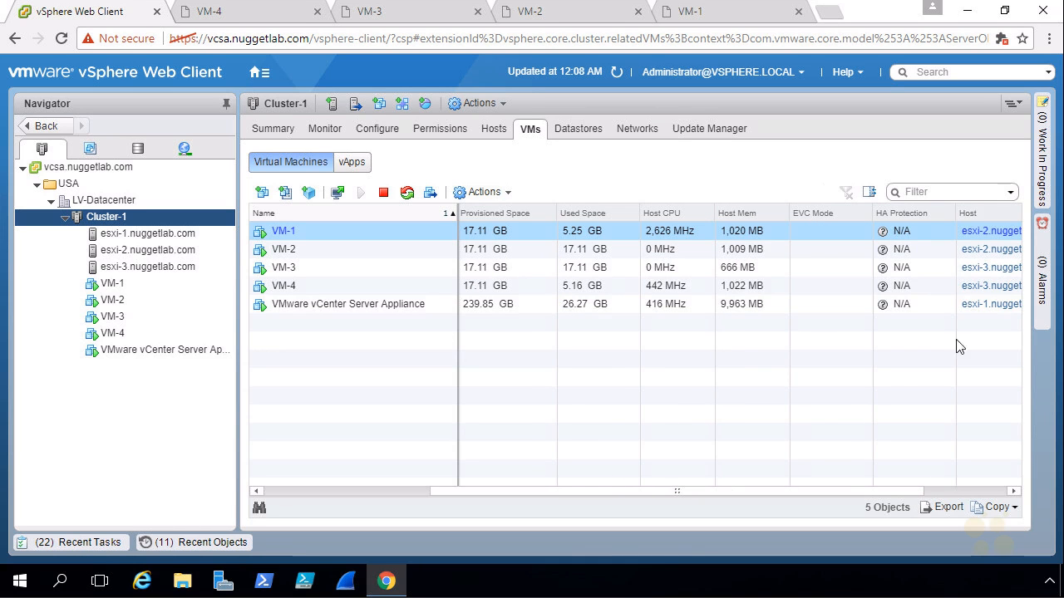
{"action": "left_click_drag", "start_coordinate": [976, 213], "coordinate": [556, 231]}
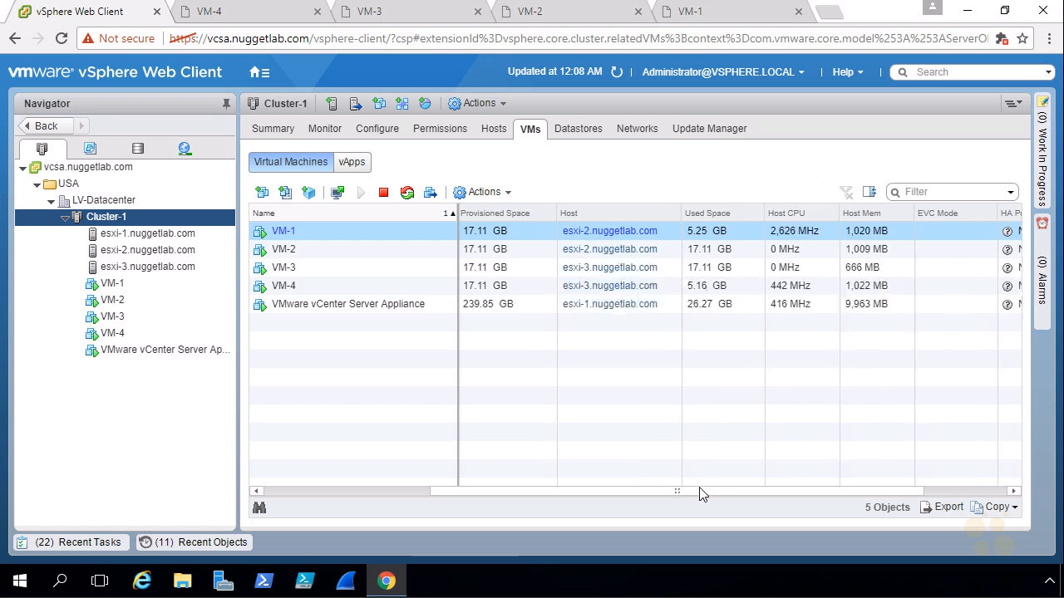
{"action": "left_click_drag", "start_coordinate": [687, 492], "coordinate": [408, 489]}
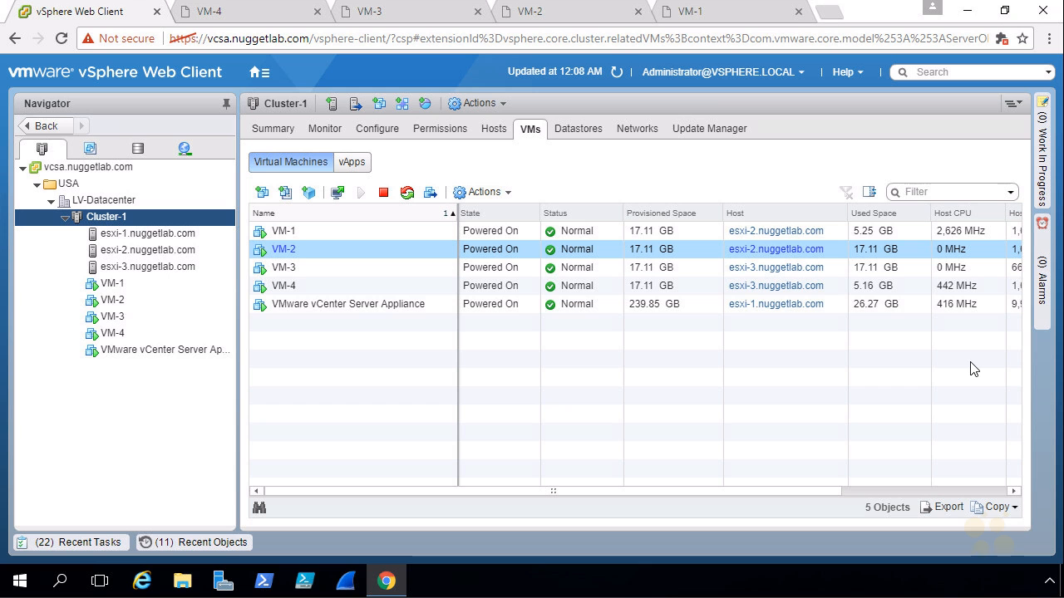
- Close VM-2's disconnected console and relaunch it from Cluster-1's virtual machine list
{"action": "left_click", "coordinate": [548, 14]}
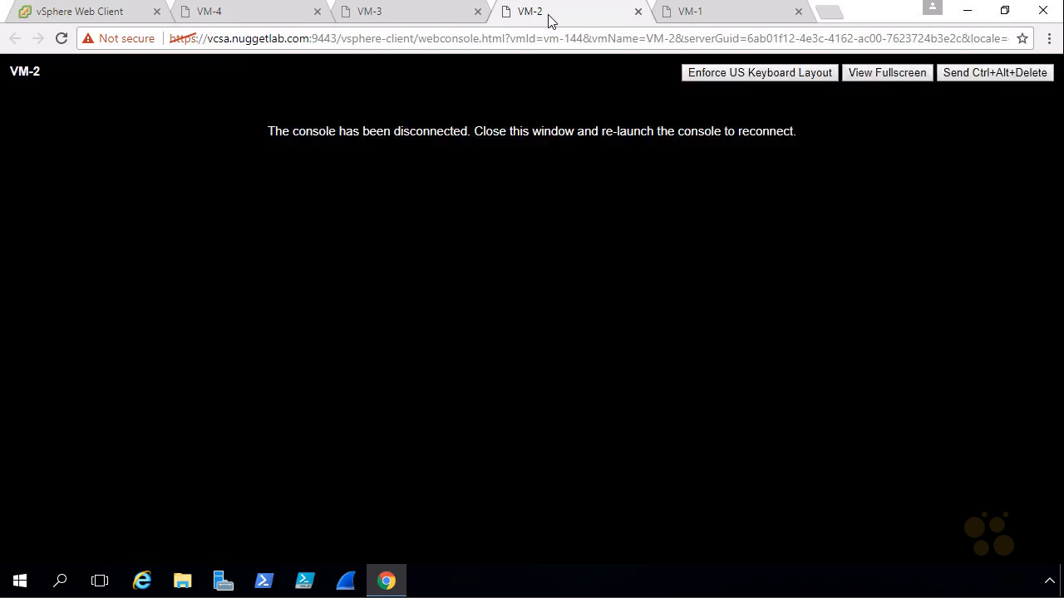
{"action": "left_click", "coordinate": [638, 11]}
{"action": "left_click", "coordinate": [116, 15]}
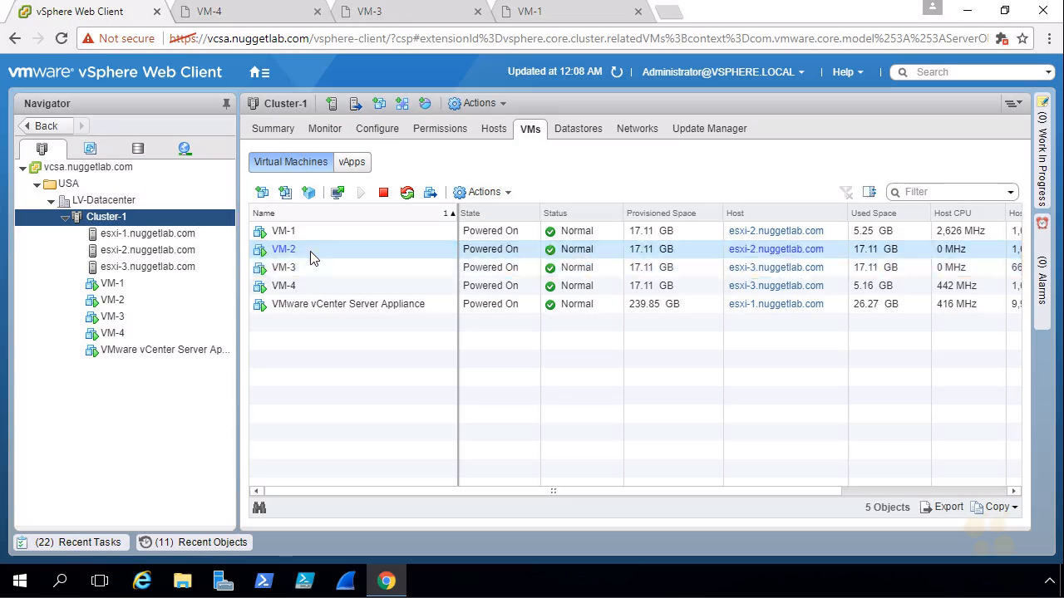
{"action": "left_click", "coordinate": [338, 195]}
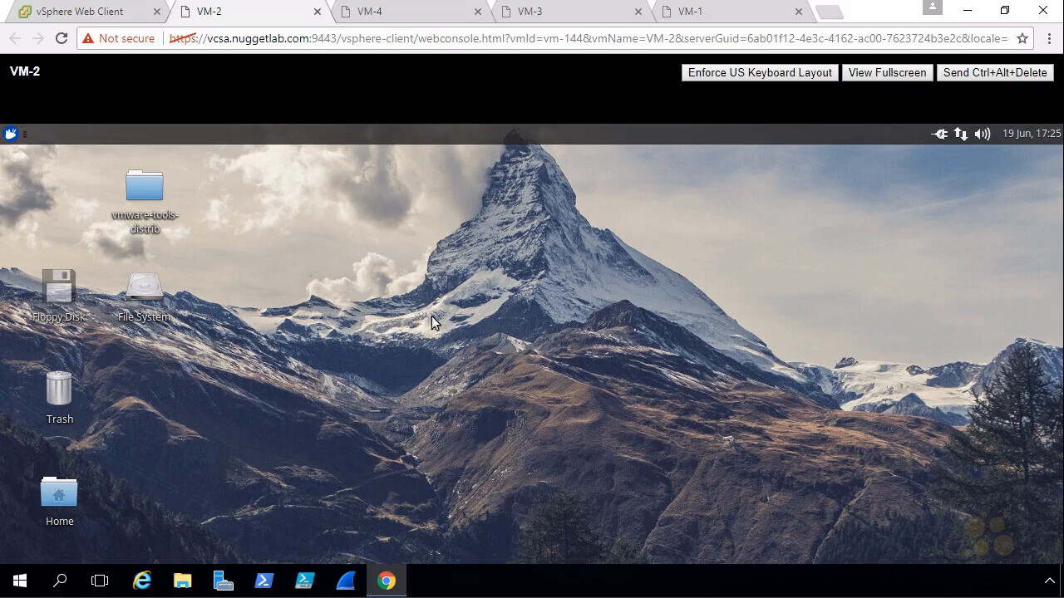
- Open a terminal on VM-2 and run glxgears to generate CPU load
{"action": "left_click", "coordinate": [10, 134]}
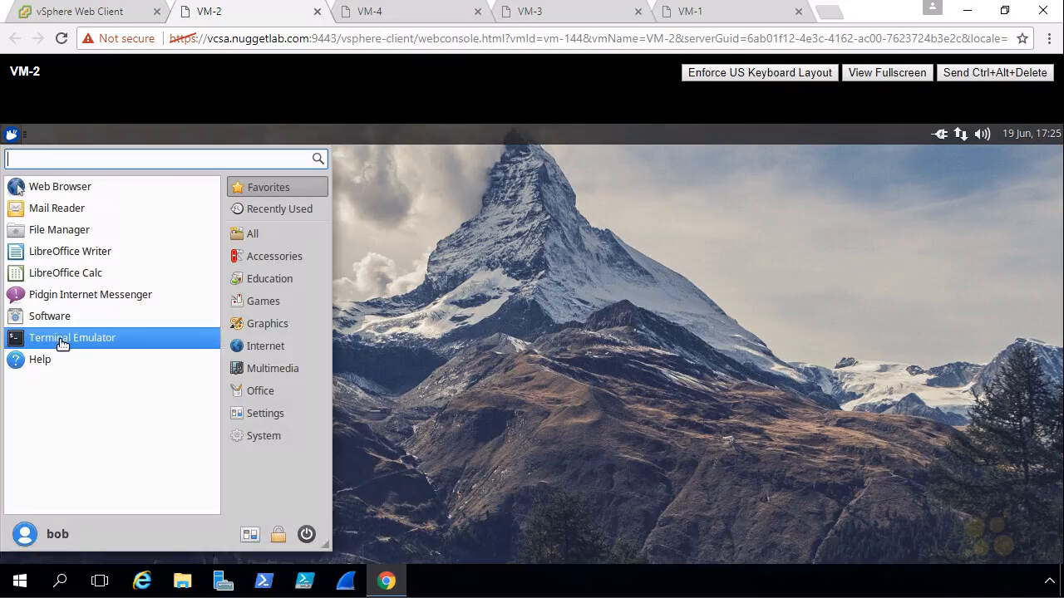
{"action": "left_click", "coordinate": [63, 339]}
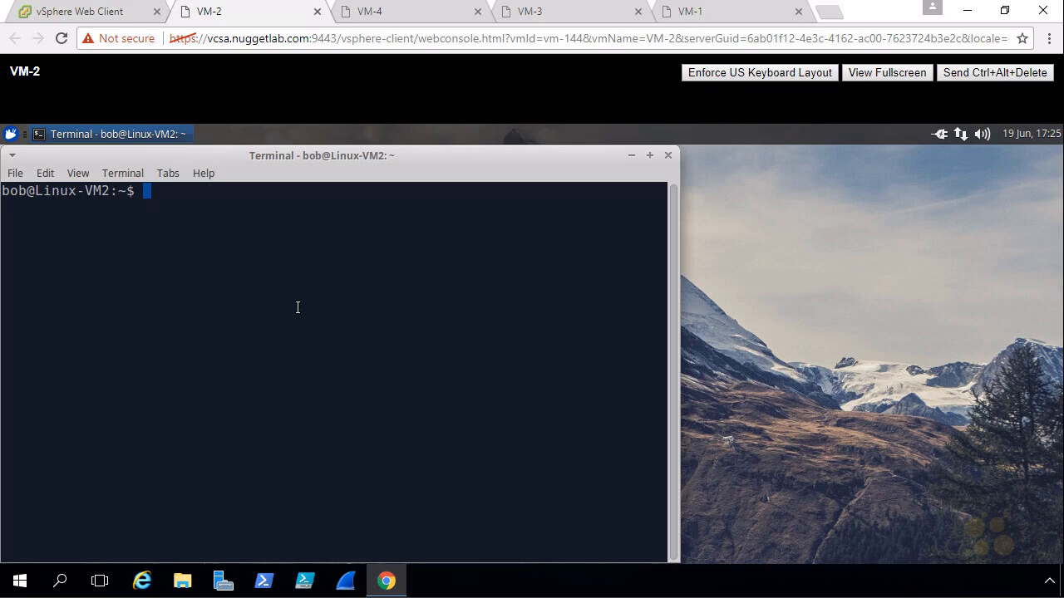
{"action": "type", "text": "glxgears"}
{"action": "key", "text": "Return"}
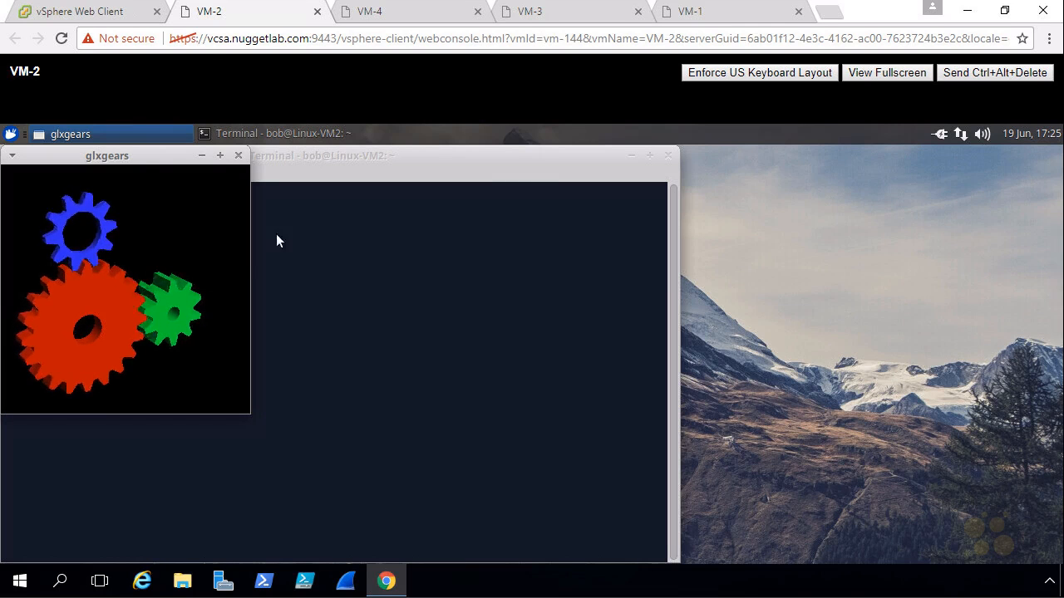
- Return to the vSphere Web Client, refresh Cluster-1's virtual machine list, and check VM-2's Host CPU value
{"action": "left_click", "coordinate": [94, 13]}
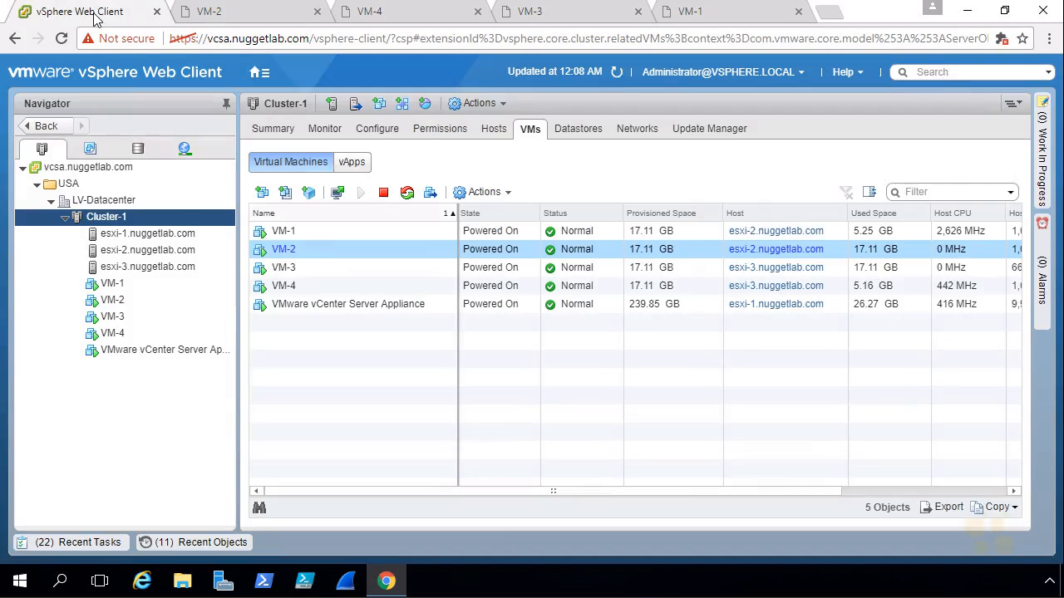
{"action": "left_click", "coordinate": [616, 73]}
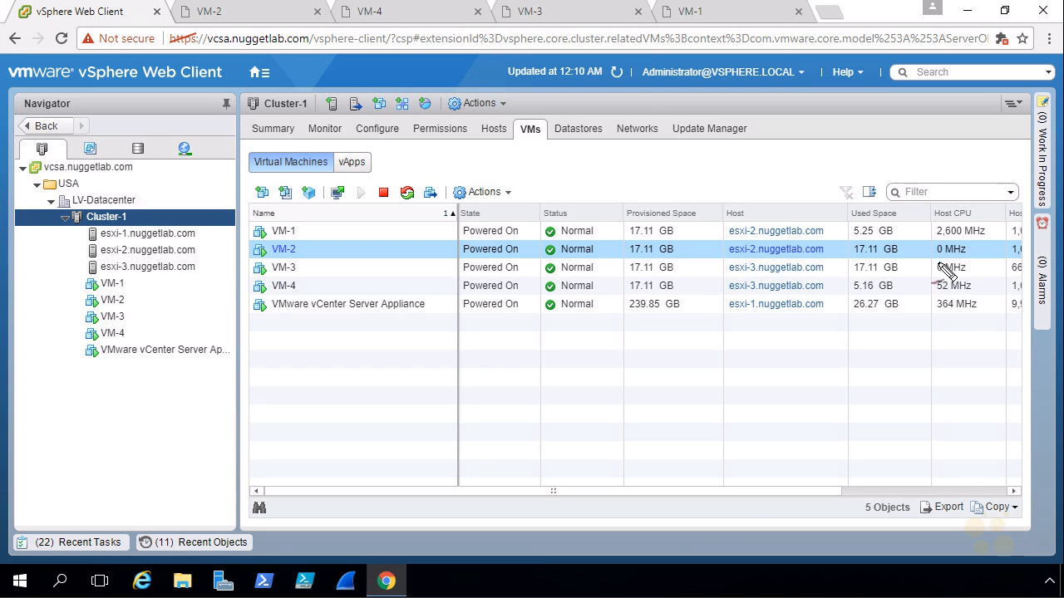
{"action": "mouse_move", "coordinate": [932, 259]}
{"action": "left_mouse_down"}
{"action": "mouse_move", "coordinate": [964, 236]}
{"action": "mouse_move", "coordinate": [938, 257]}
{"action": "left_mouse_up"}
{"action": "mouse_move", "coordinate": [1003, 277]}
{"action": "left_mouse_down"}
{"action": "mouse_move", "coordinate": [986, 260]}
{"action": "mouse_move", "coordinate": [1001, 263]}
{"action": "left_mouse_up"}
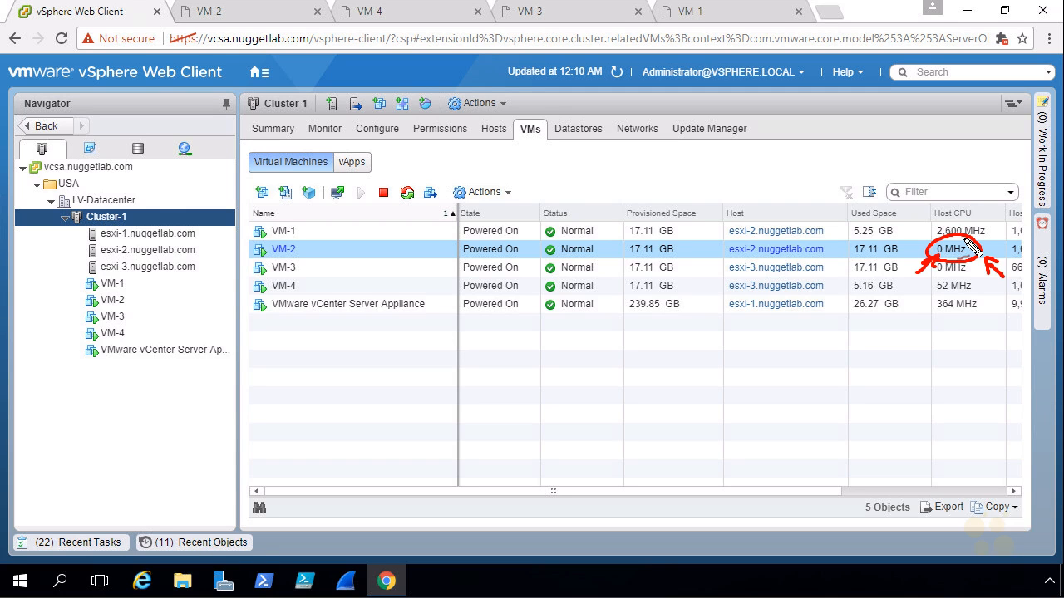
- Refresh Cluster-1's virtual machine list again and recheck the Host CPU value of VM-2
{"action": "key", "text": "Escape"}
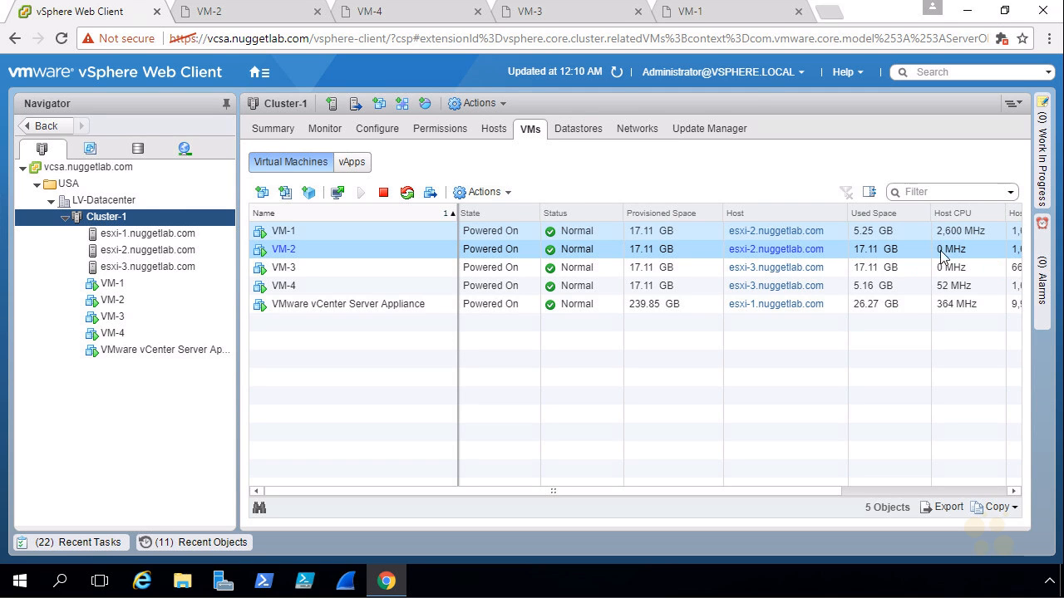
{"action": "left_click", "coordinate": [616, 73]}
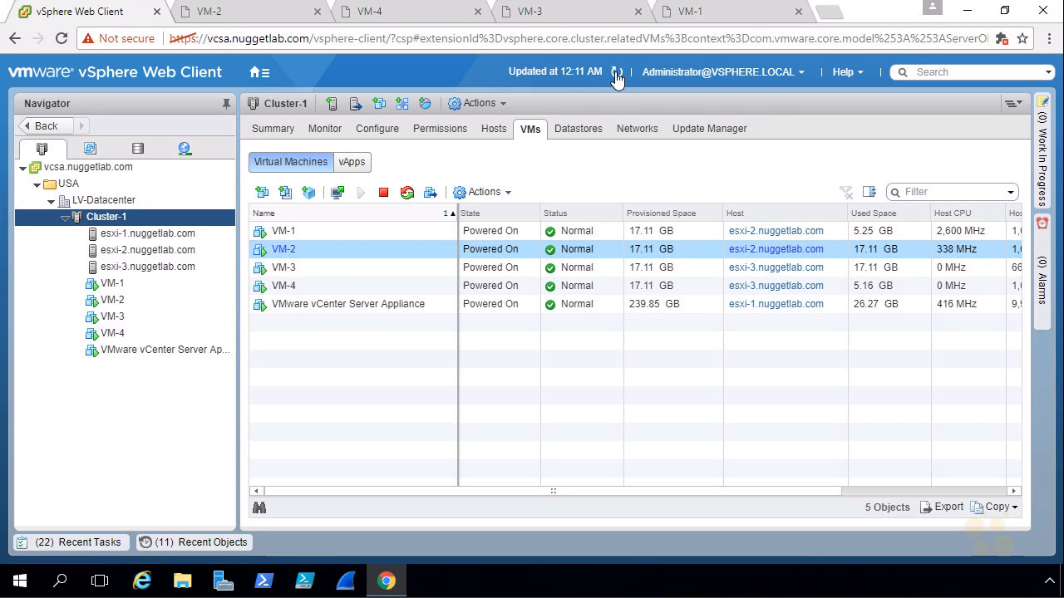
{"action": "left_click", "coordinate": [956, 249]}
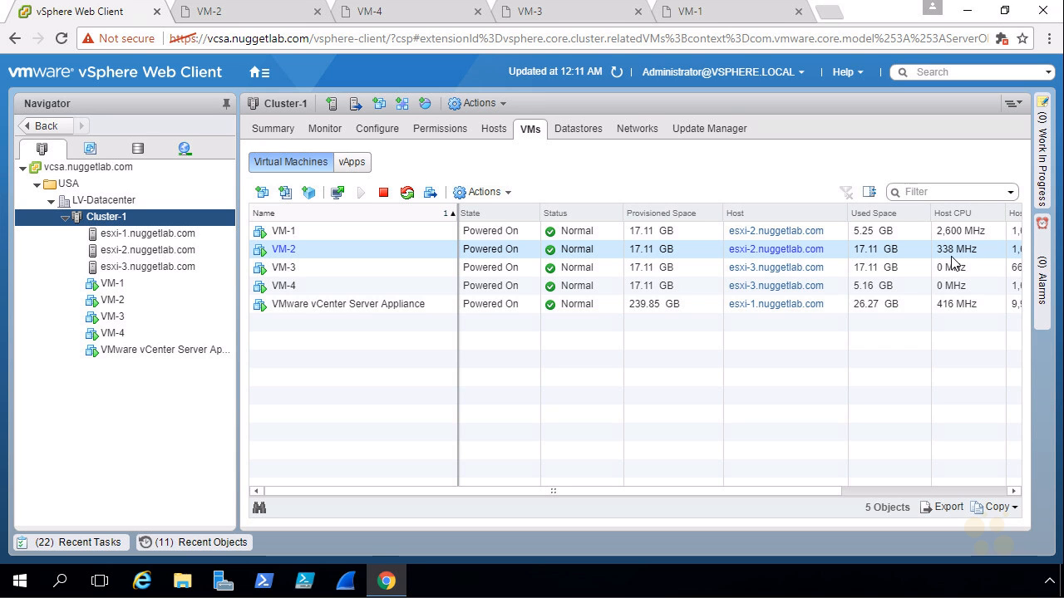
- View Cluster-1's DRS CPU utilization per host with refreshed data and examine the load on esxi-2.nuggetlab.com
{"action": "left_click", "coordinate": [335, 134]}
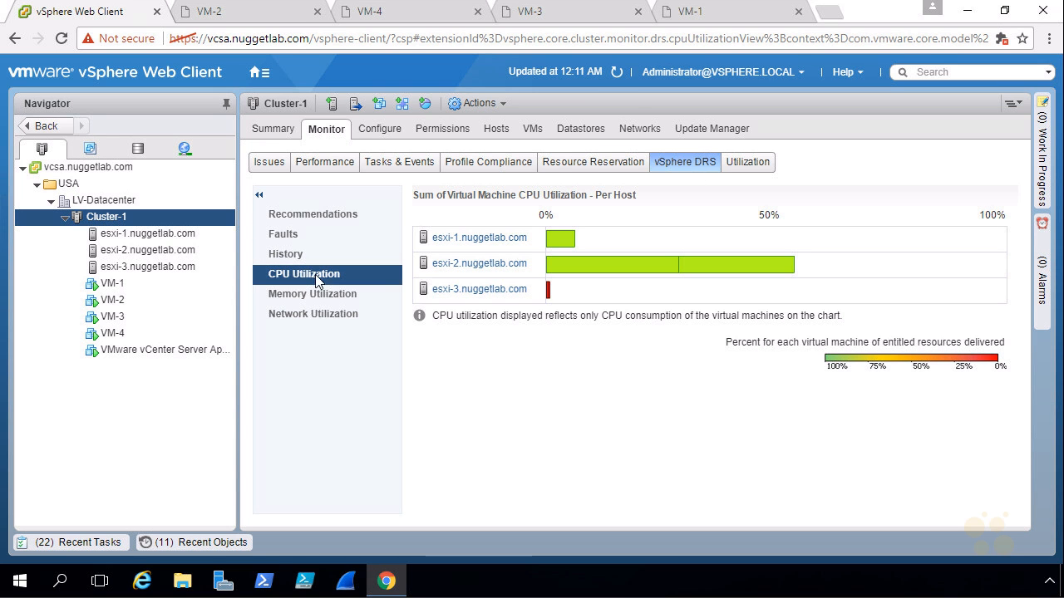
{"action": "left_click", "coordinate": [617, 74]}
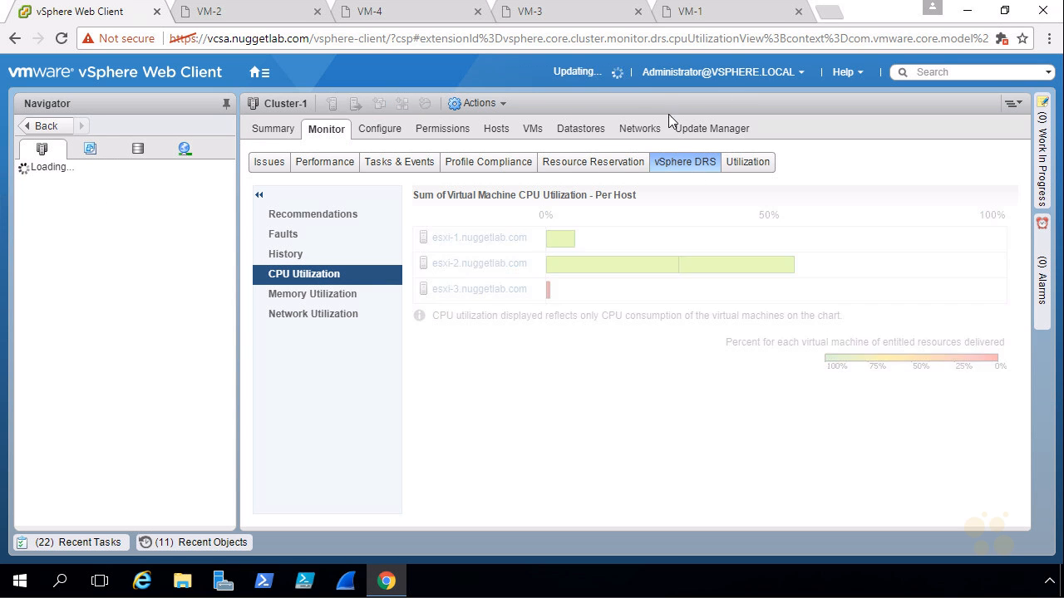
{"action": "mouse_move", "coordinate": [625, 267]}
{"action": "left_mouse_down"}
{"action": "mouse_move", "coordinate": [639, 262]}
{"action": "mouse_move", "coordinate": [619, 249]}
{"action": "mouse_move", "coordinate": [540, 278]}
{"action": "mouse_move", "coordinate": [753, 283]}
{"action": "mouse_move", "coordinate": [608, 250]}
{"action": "left_mouse_up"}
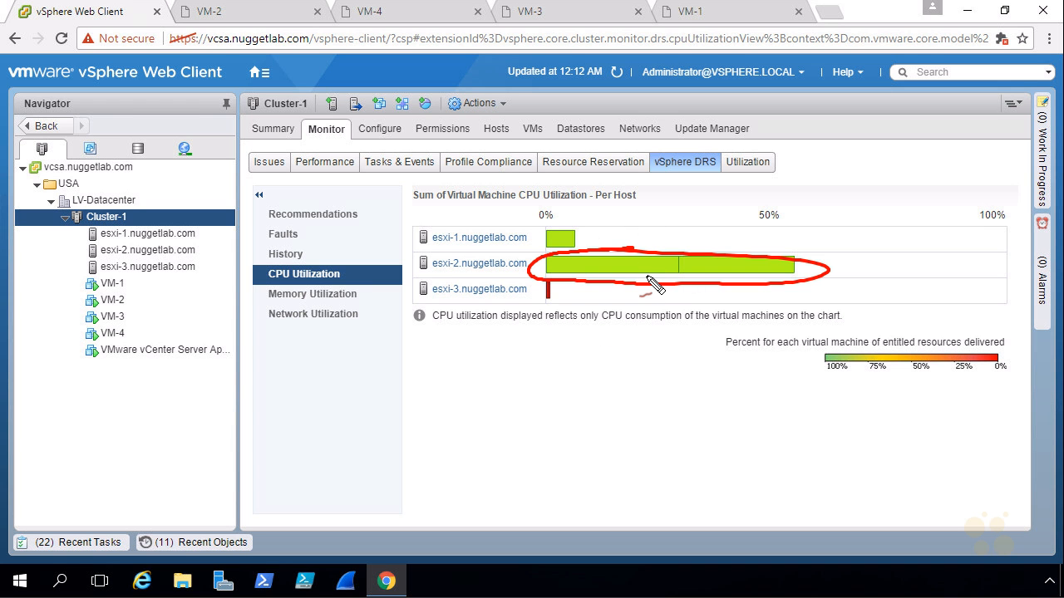
{"action": "key", "text": "Escape"}
- Run DRS on Cluster-1 and apply the recommendation to migrate VM-2 from esxi-2.nuggetlab.com to esxi-3.nuggetlab.com
{"action": "left_click", "coordinate": [324, 217]}
{"action": "left_click", "coordinate": [469, 204]}
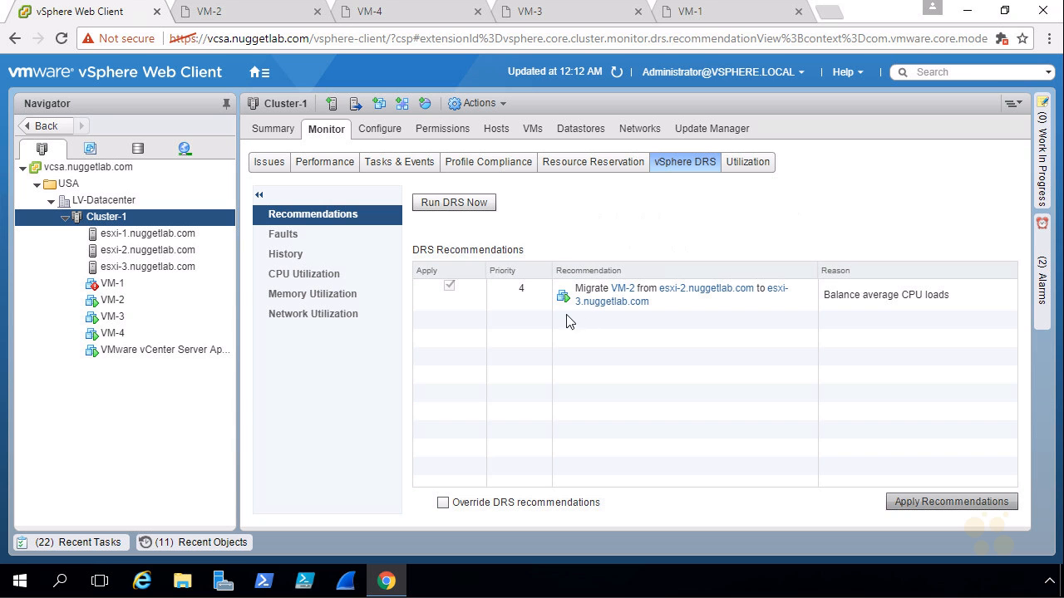
{"action": "left_click", "coordinate": [938, 504]}
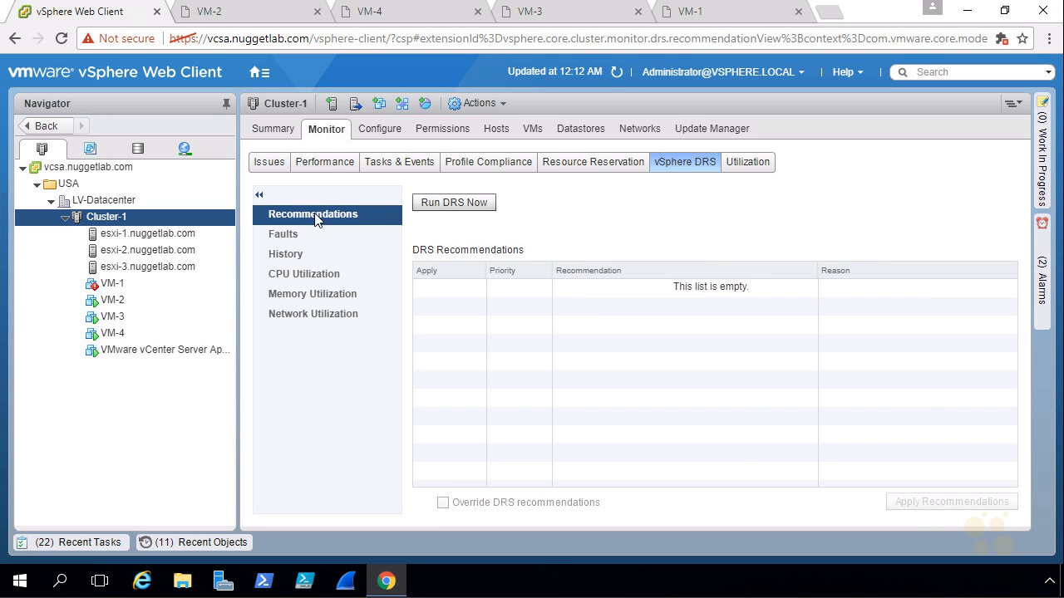
- Review the per-host CPU utilization and compare the memory utilization of the three hosts in Cluster-1
{"action": "left_click", "coordinate": [320, 275]}
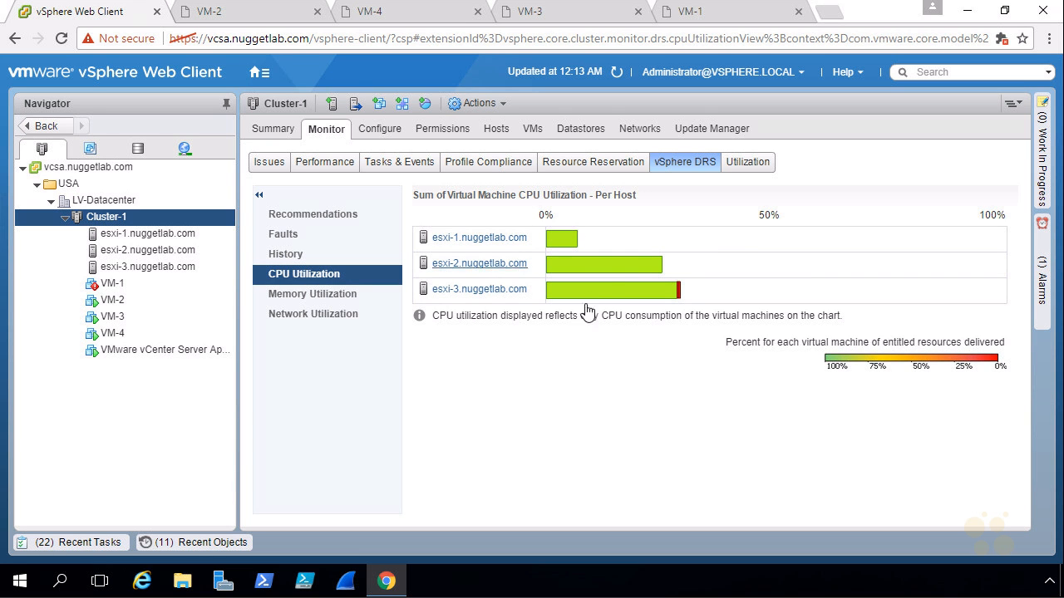
{"action": "left_click", "coordinate": [332, 298]}
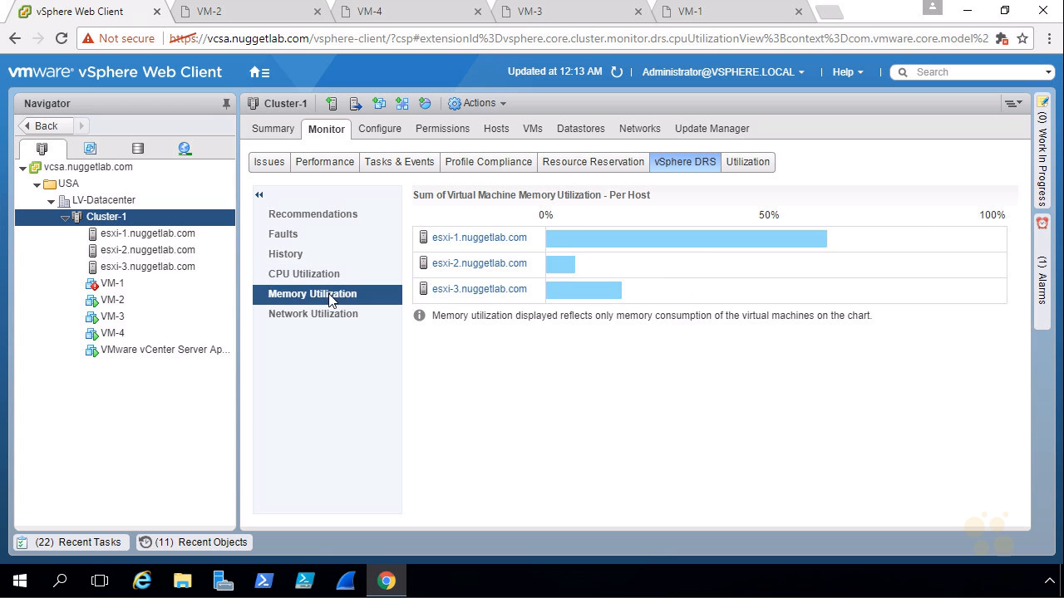
{"action": "left_click_drag", "start_coordinate": [673, 201], "coordinate": [661, 229]}
{"action": "left_click_drag", "start_coordinate": [657, 220], "coordinate": [671, 221]}
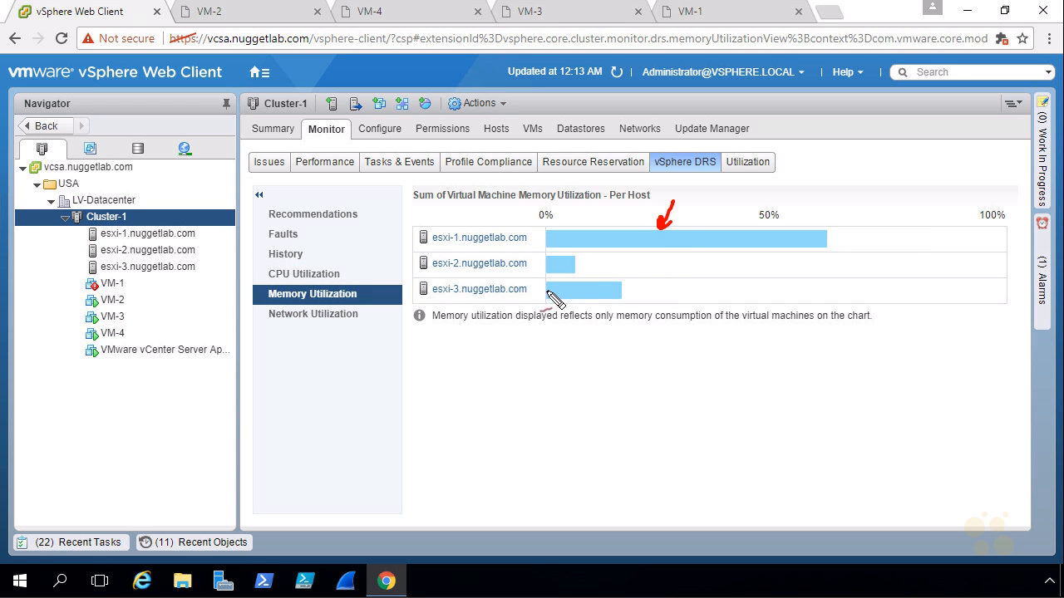
{"action": "mouse_move", "coordinate": [584, 261]}
{"action": "left_mouse_down"}
{"action": "mouse_move", "coordinate": [623, 292]}
{"action": "mouse_move", "coordinate": [573, 251]}
{"action": "left_mouse_up"}
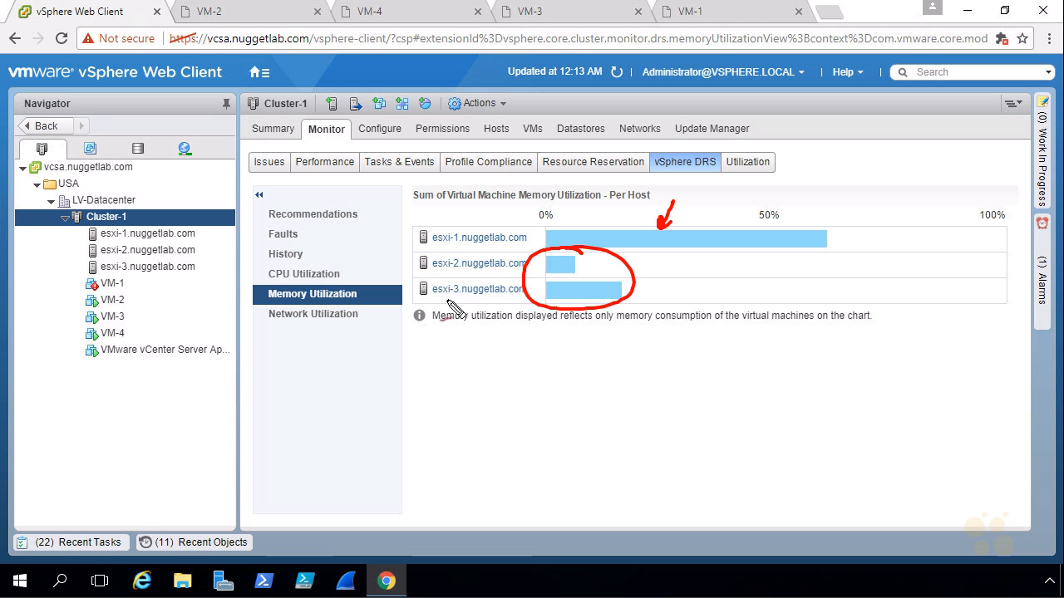
{"action": "left_click_drag", "start_coordinate": [688, 269], "coordinate": [675, 284]}
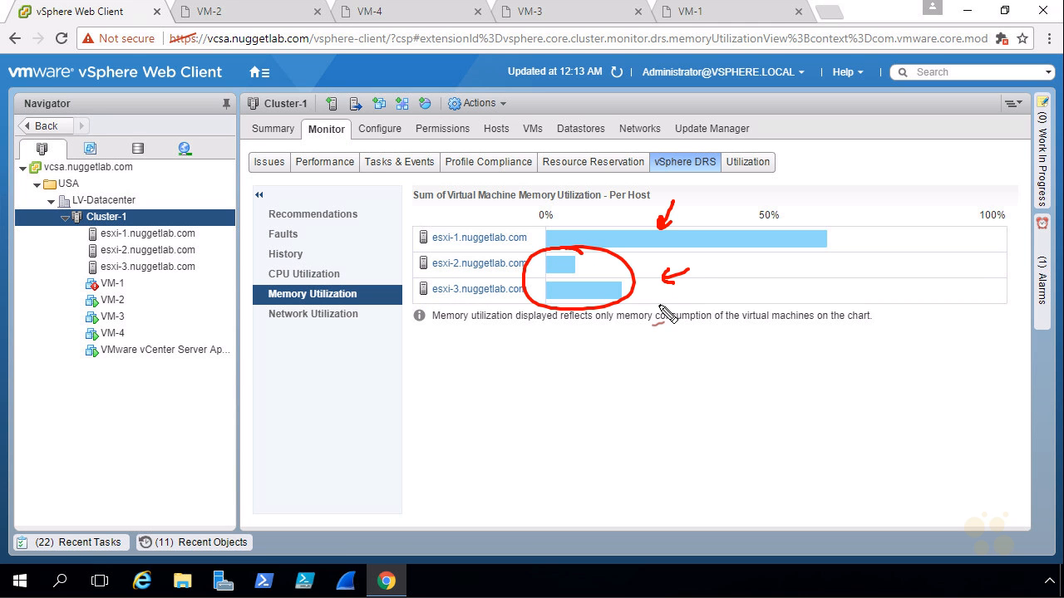
{"action": "key", "text": "Escape"}
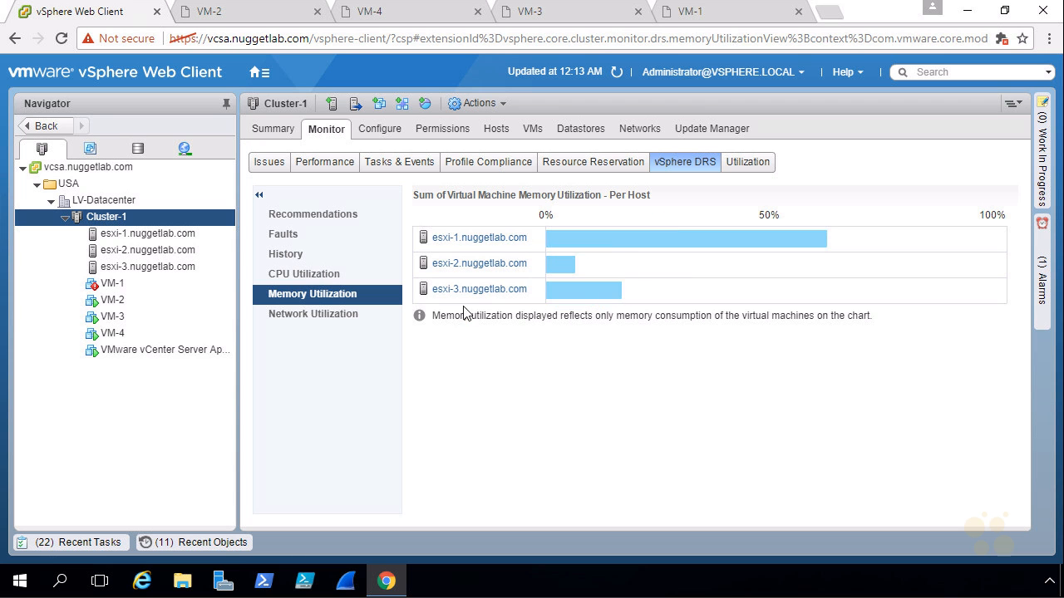
- Find VM-1's triggered Virtual machine CPU usage alarm among its issues and reset it to green
{"action": "left_click", "coordinate": [113, 286]}
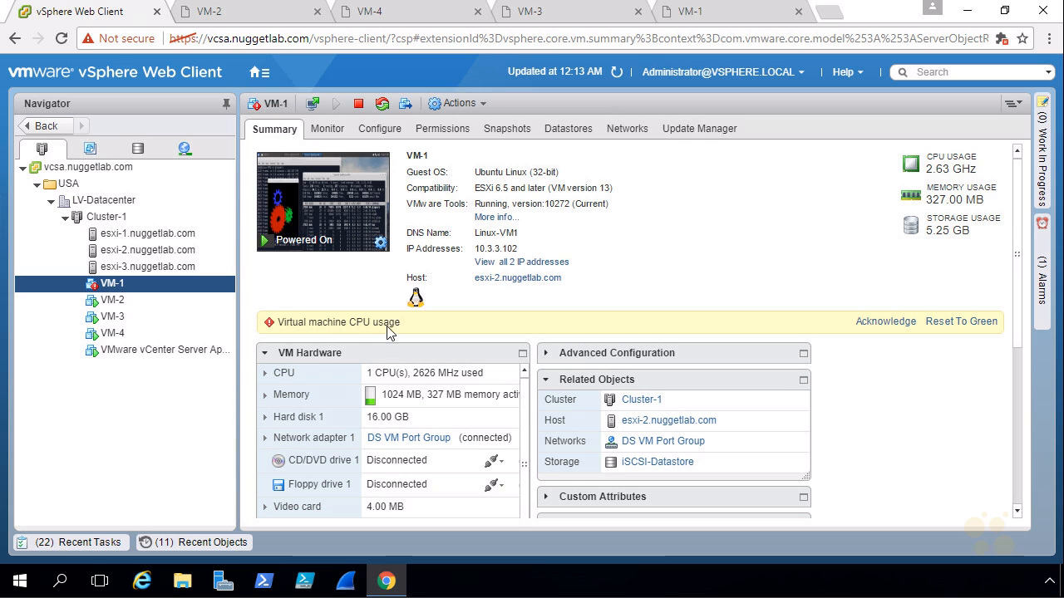
{"action": "left_click", "coordinate": [110, 284]}
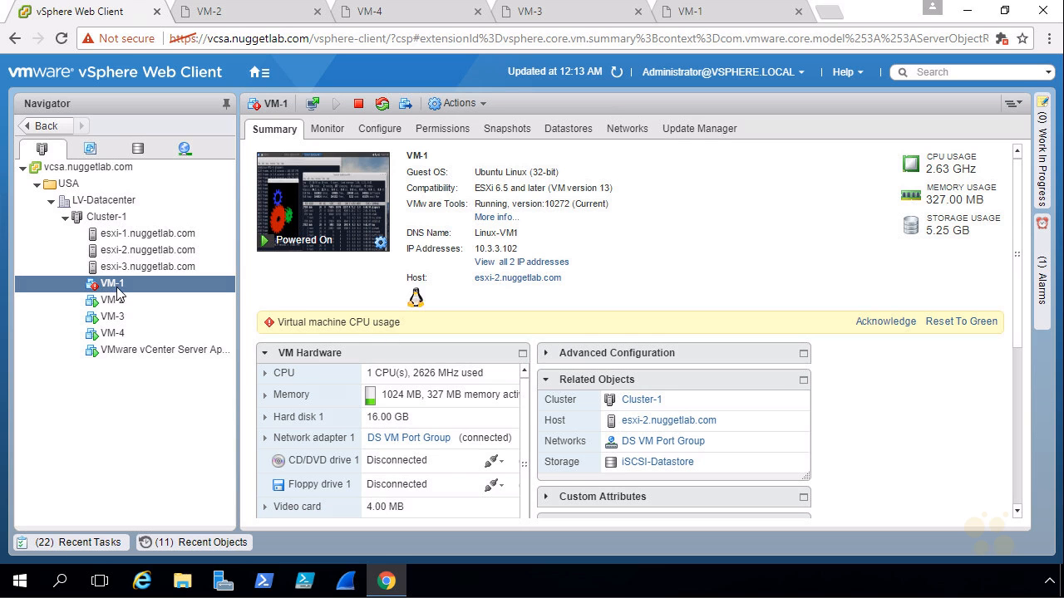
{"action": "left_click", "coordinate": [327, 128]}
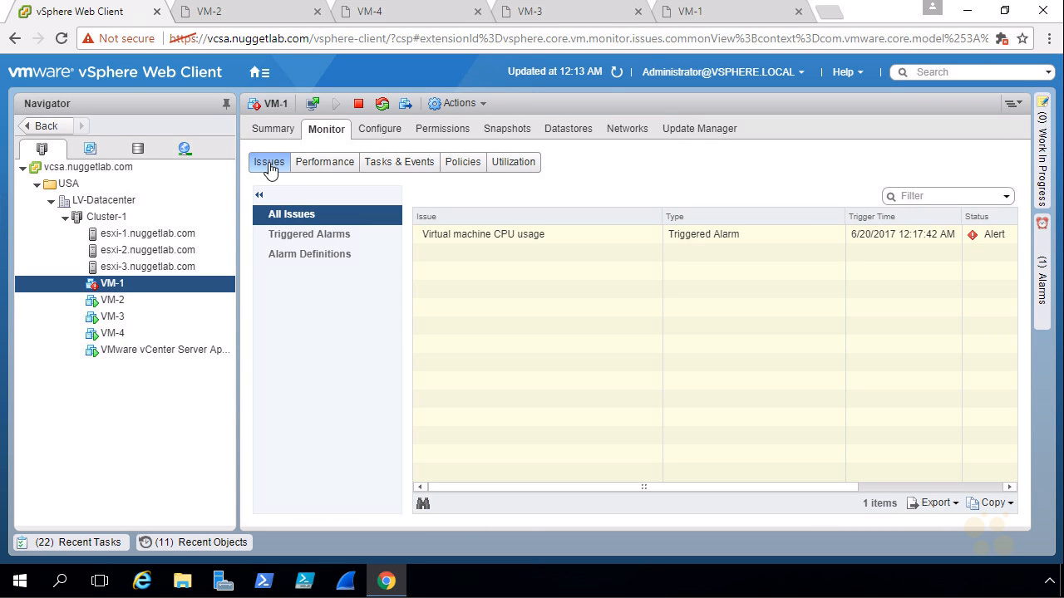
{"action": "left_click", "coordinate": [301, 218]}
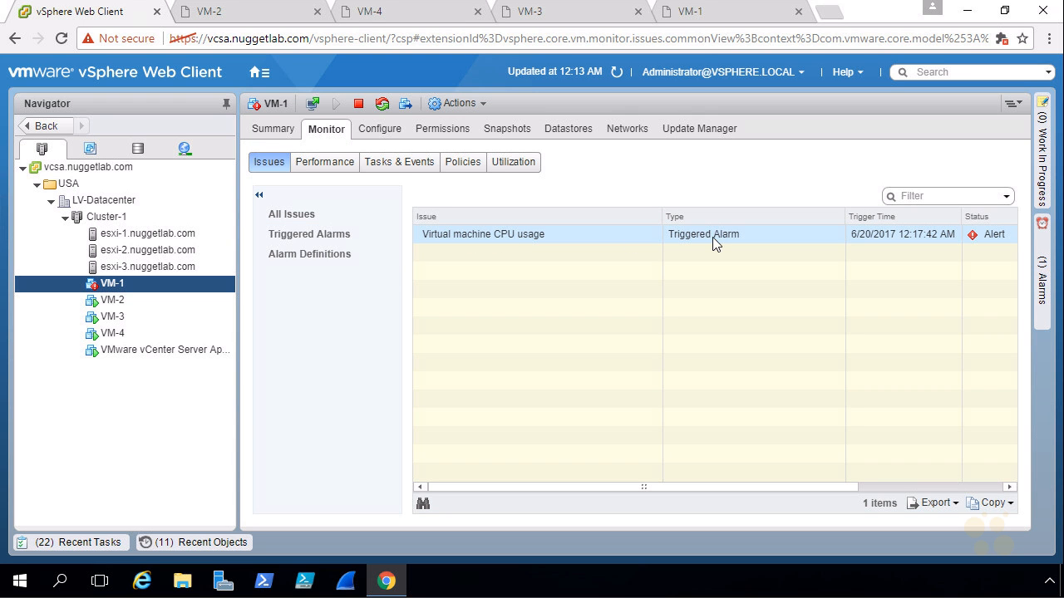
{"action": "right_click", "coordinate": [789, 236]}
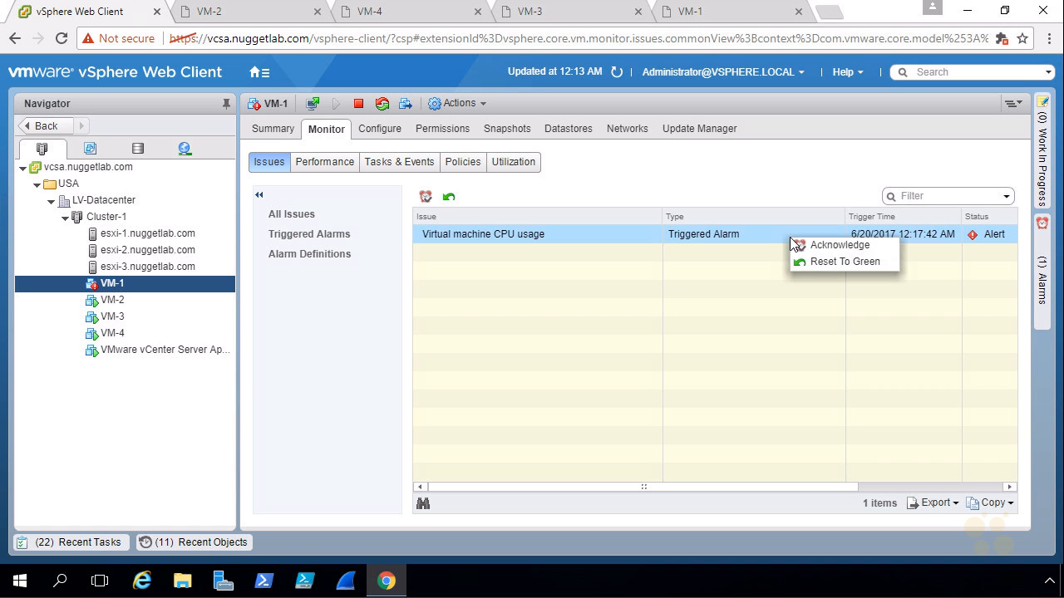
{"action": "left_click", "coordinate": [848, 262]}
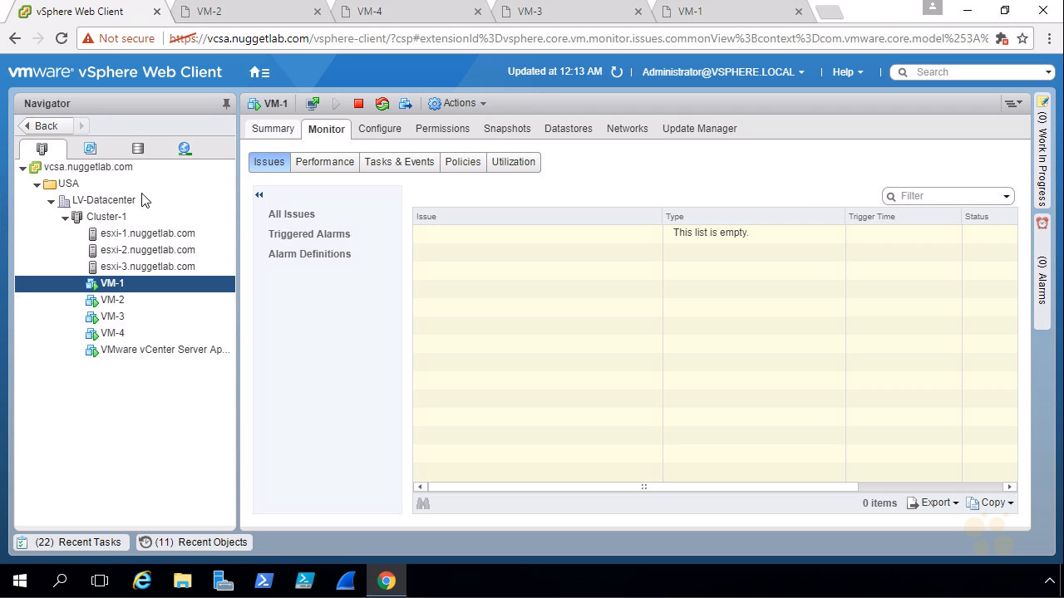
- Shut down the guest operating systems of VM-1 through VM-4 from Cluster-1's virtual machine list
{"action": "left_click", "coordinate": [107, 217]}
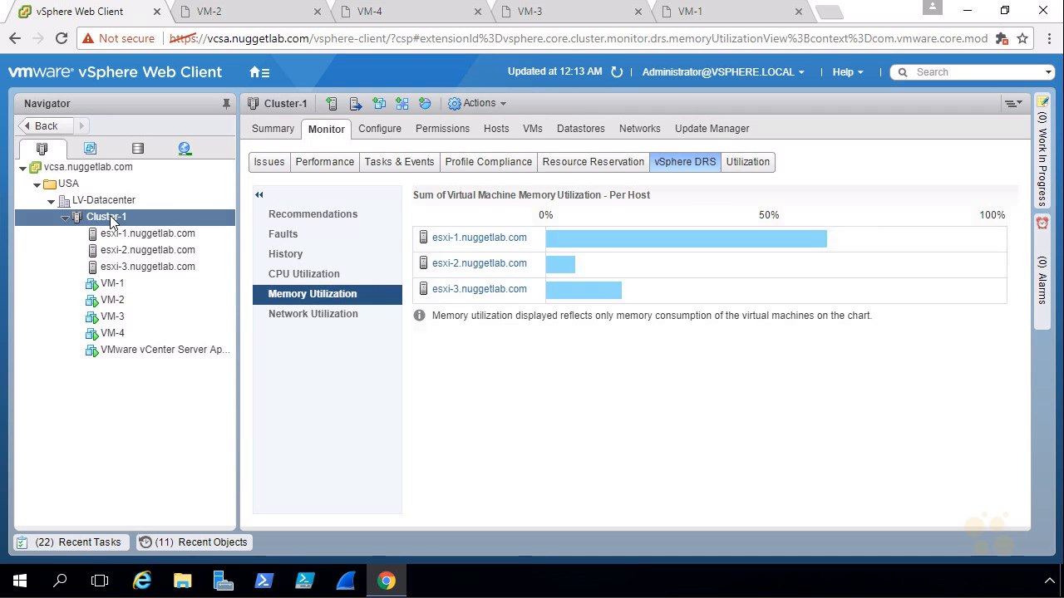
{"action": "left_click", "coordinate": [531, 131]}
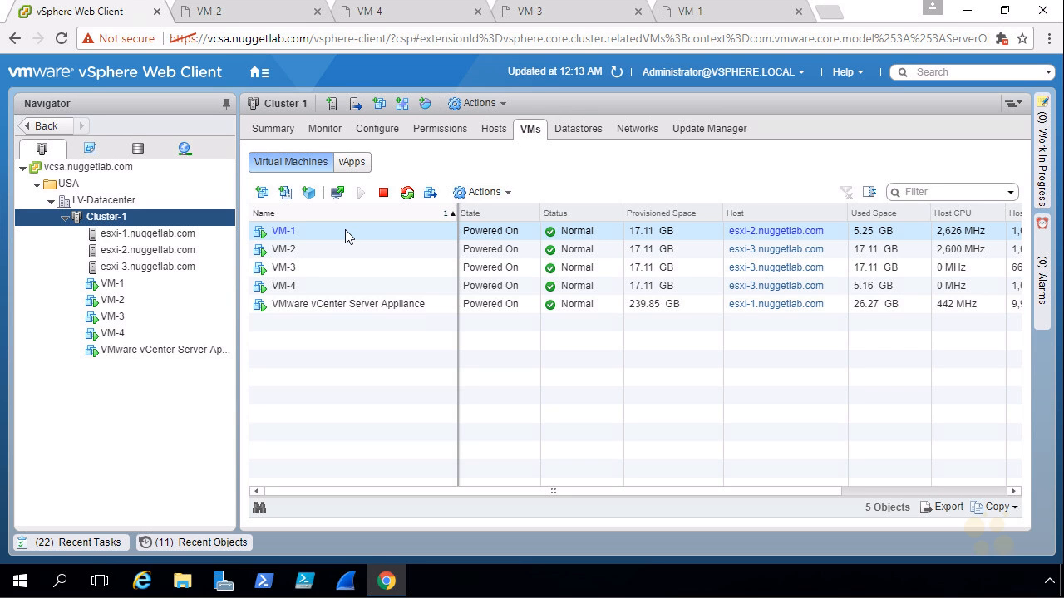
{"action": "left_click", "coordinate": [336, 286], "text": "ctrl"}
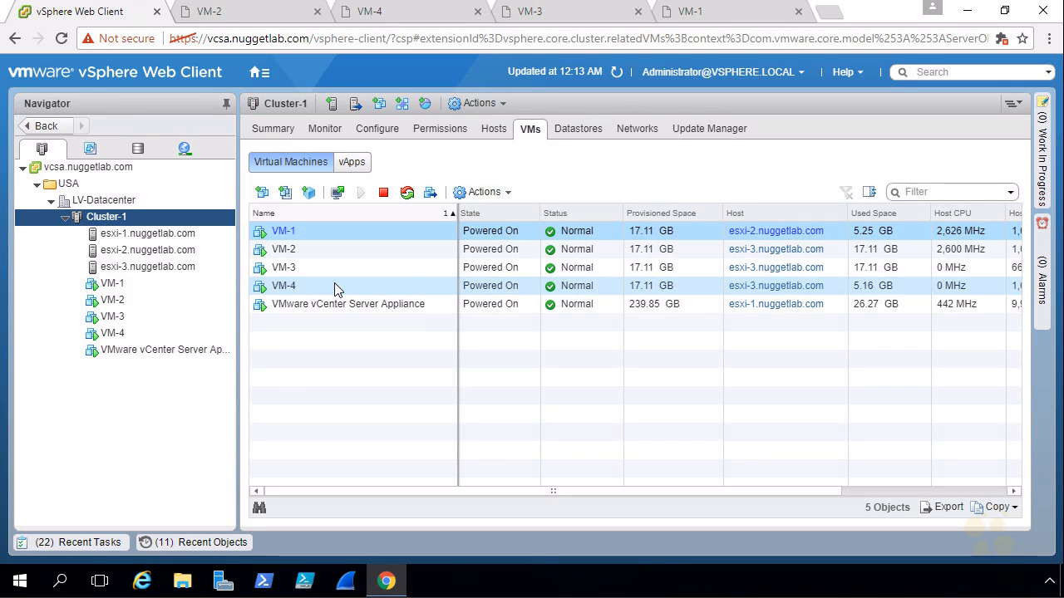
{"action": "left_click", "coordinate": [336, 287], "text": "shift"}
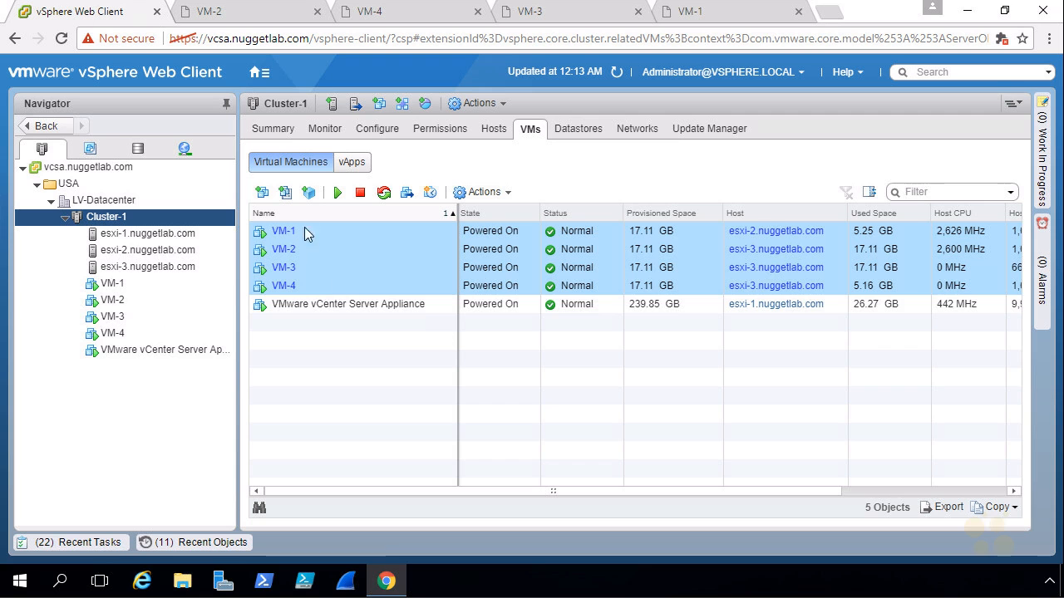
{"action": "left_click", "coordinate": [359, 194]}
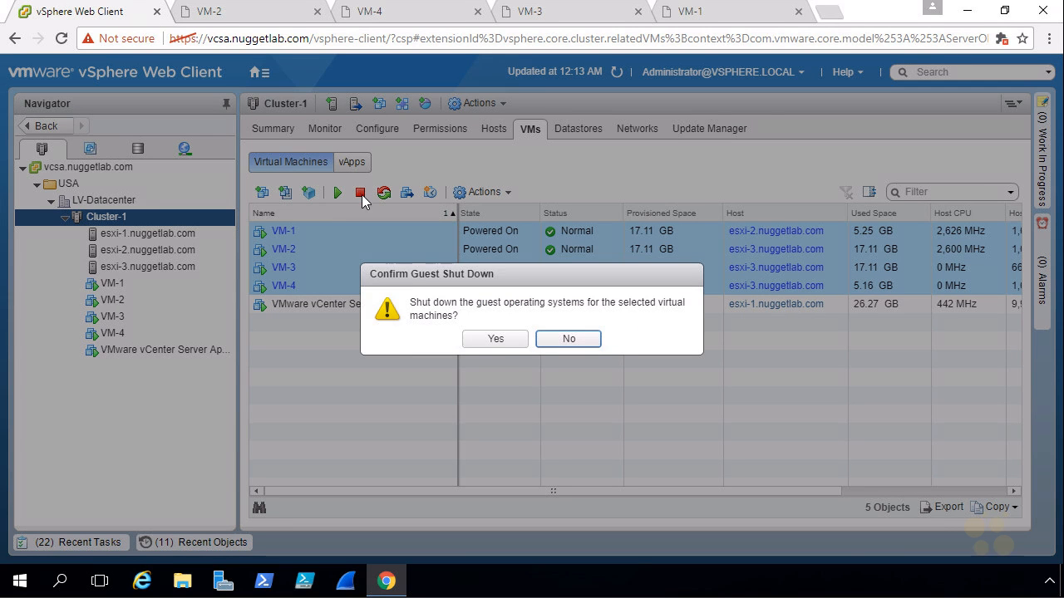
{"action": "left_click", "coordinate": [497, 340]}
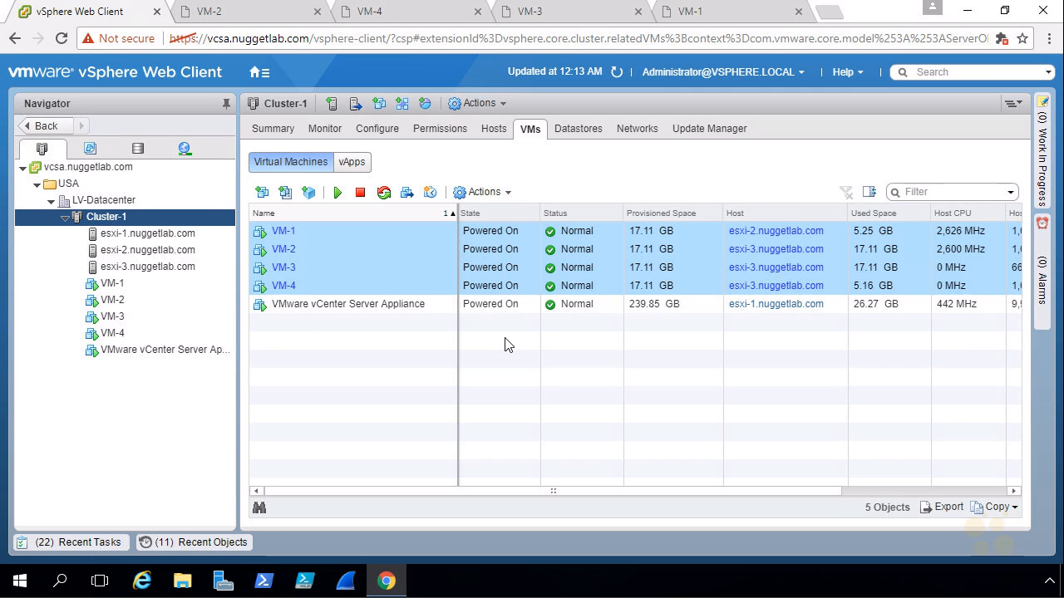
- Close the open console tabs of VM-1, VM-2, VM-3 and VM-4
{"action": "left_click", "coordinate": [317, 12]}
{"action": "left_click", "coordinate": [318, 11]}
{"action": "left_click", "coordinate": [318, 12]}
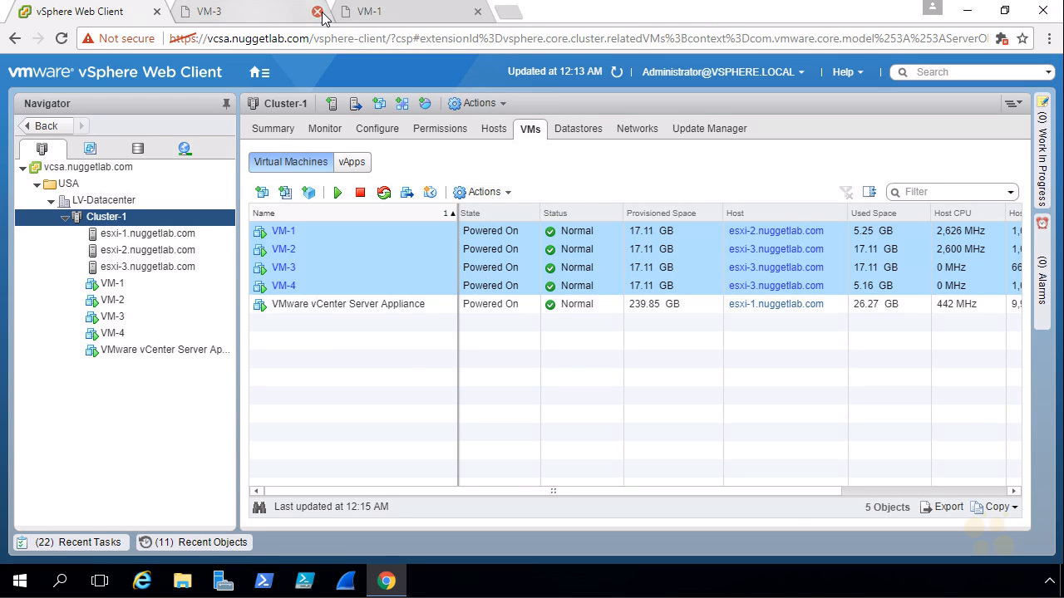
{"action": "left_click", "coordinate": [317, 12]}
- Check the guest shutdown entries in the recent tasks and refresh the virtual machine list to verify power states
{"action": "left_click", "coordinate": [80, 544]}
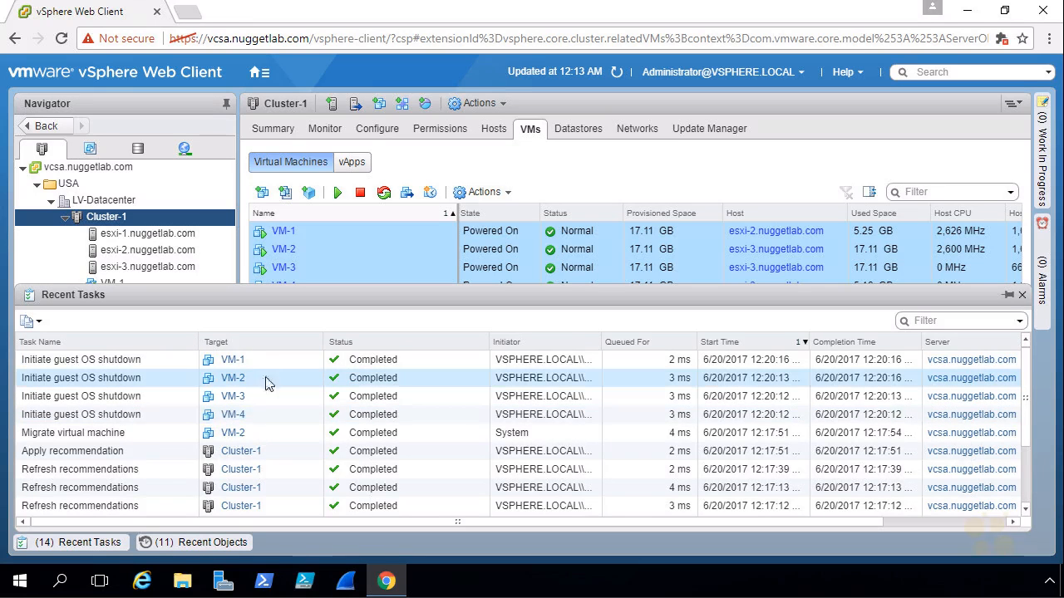
{"action": "left_click", "coordinate": [446, 172]}
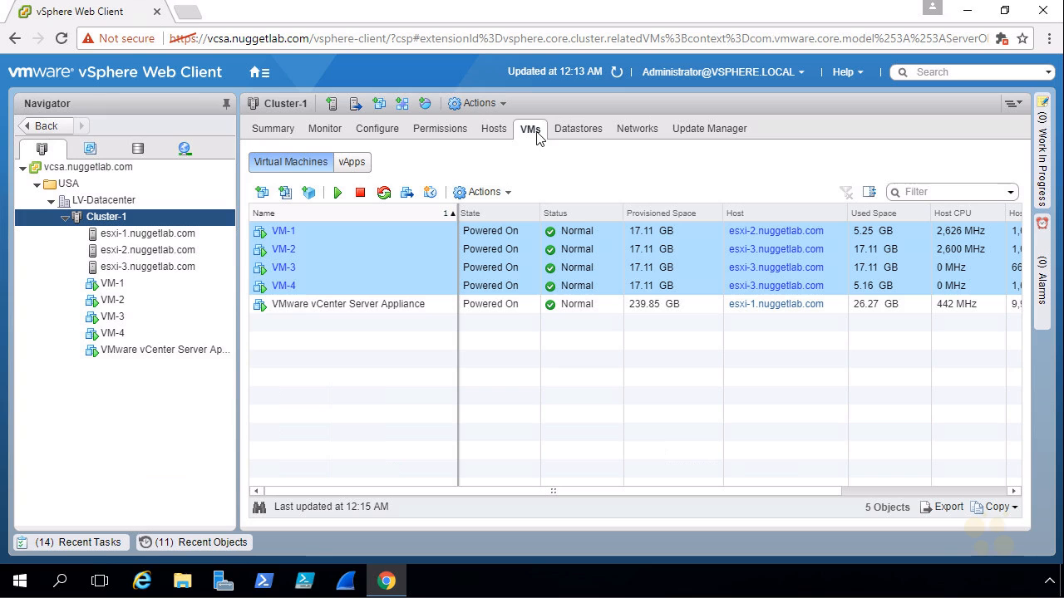
{"action": "left_click", "coordinate": [616, 74]}
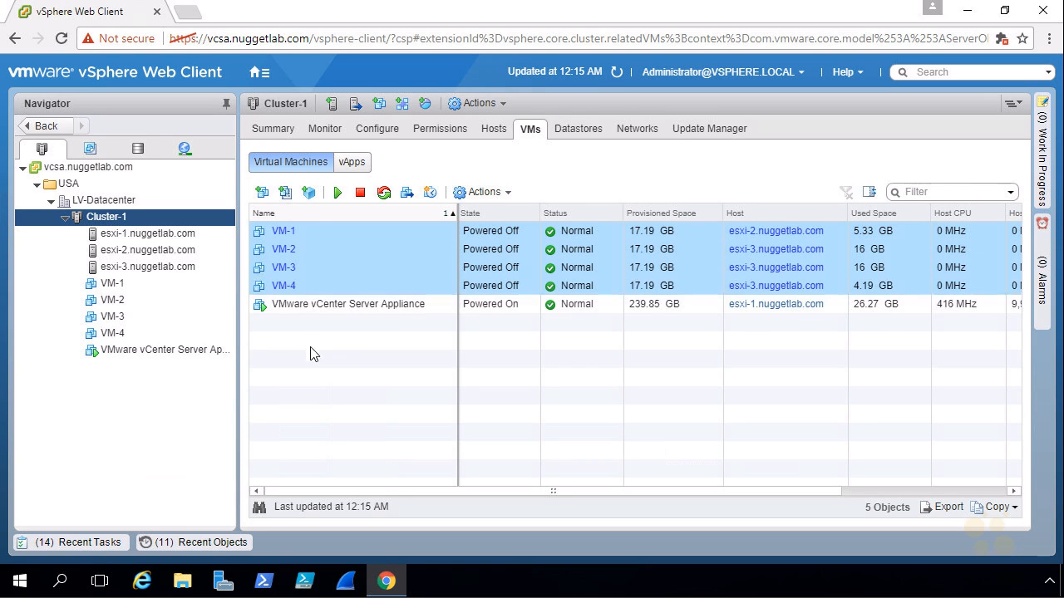
- Start migrating the powered-off VM-1 through VM-4 together, changing their compute resource only
{"action": "right_click", "coordinate": [364, 231]}
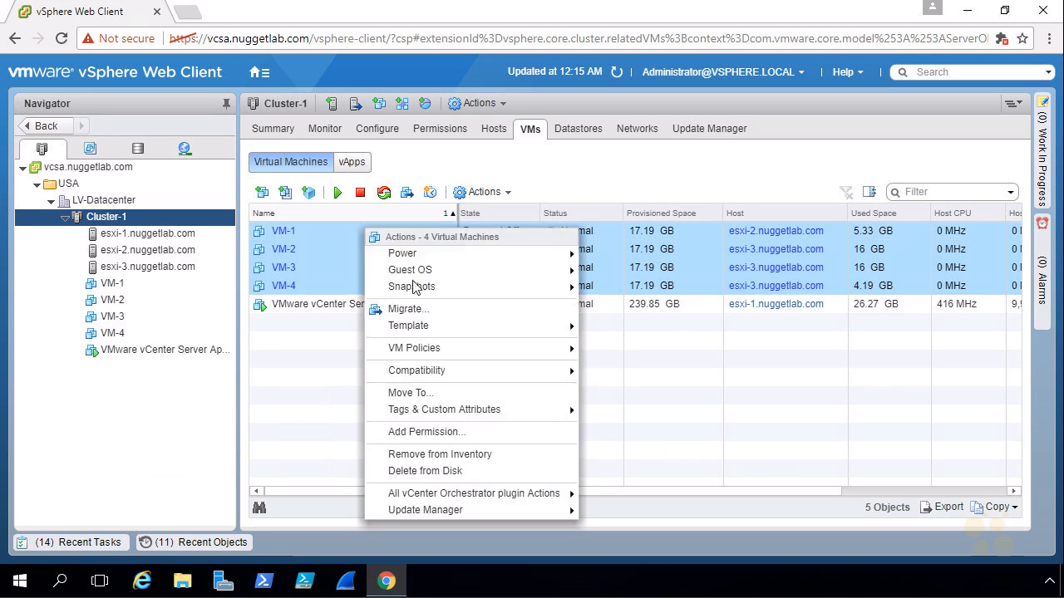
{"action": "left_click", "coordinate": [407, 309]}
{"action": "left_click", "coordinate": [501, 344]}
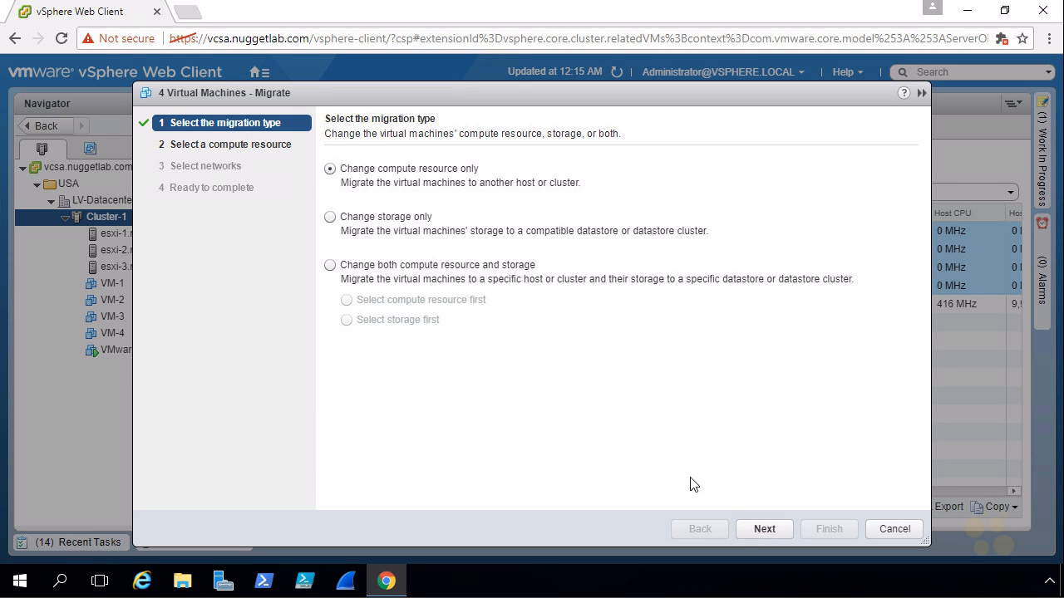
{"action": "left_click", "coordinate": [766, 529]}
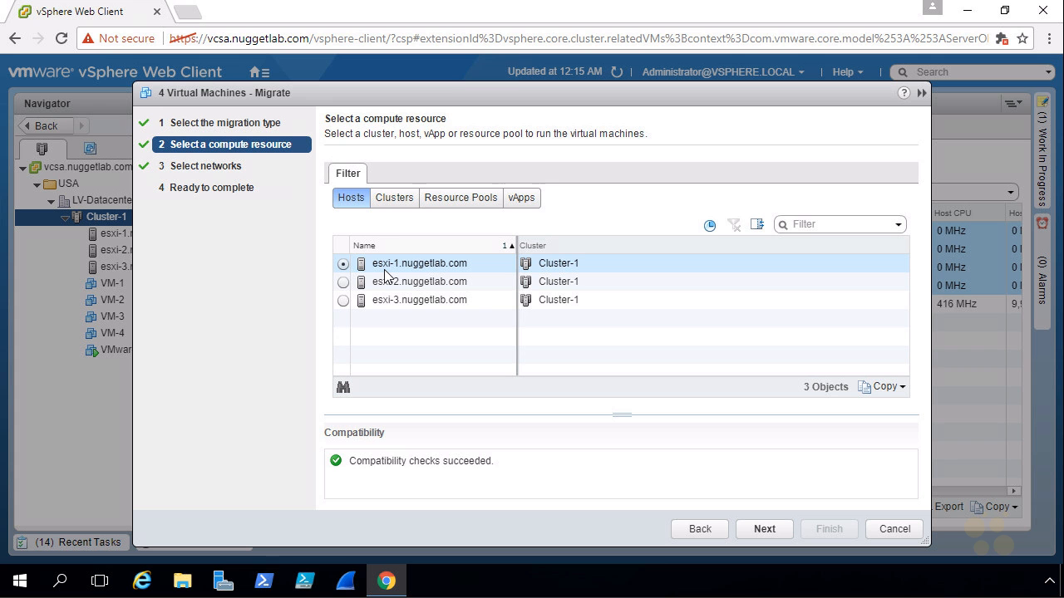
{"action": "left_click", "coordinate": [395, 200]}
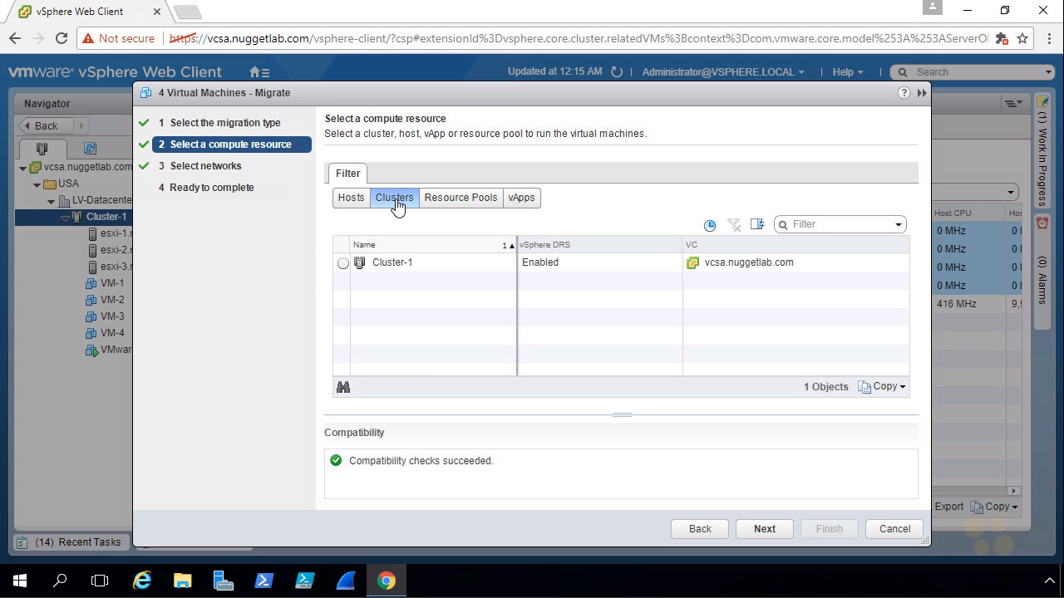
{"action": "left_click", "coordinate": [343, 264]}
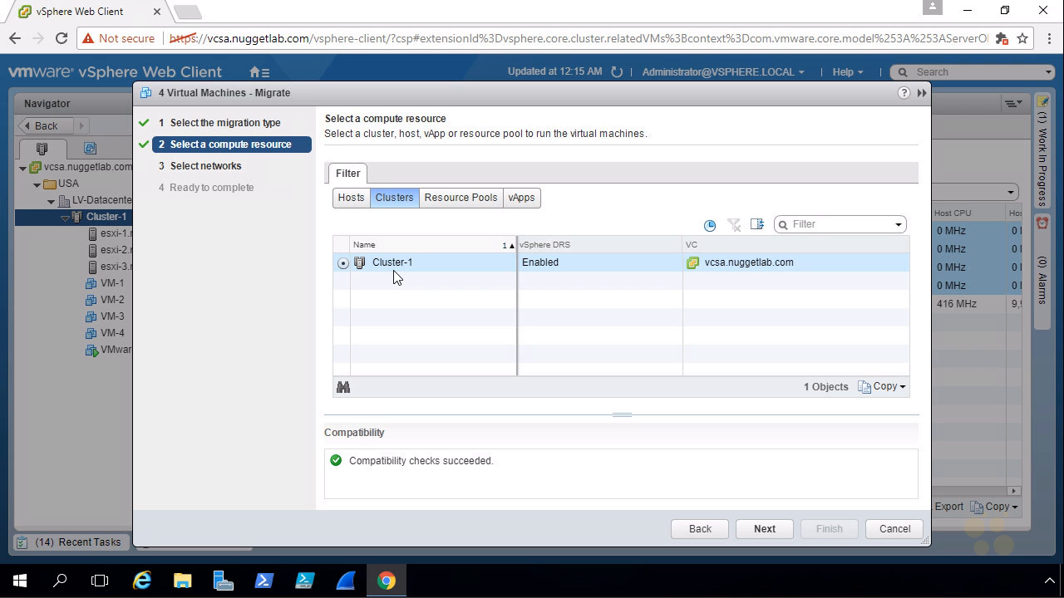
{"action": "left_click", "coordinate": [351, 198]}
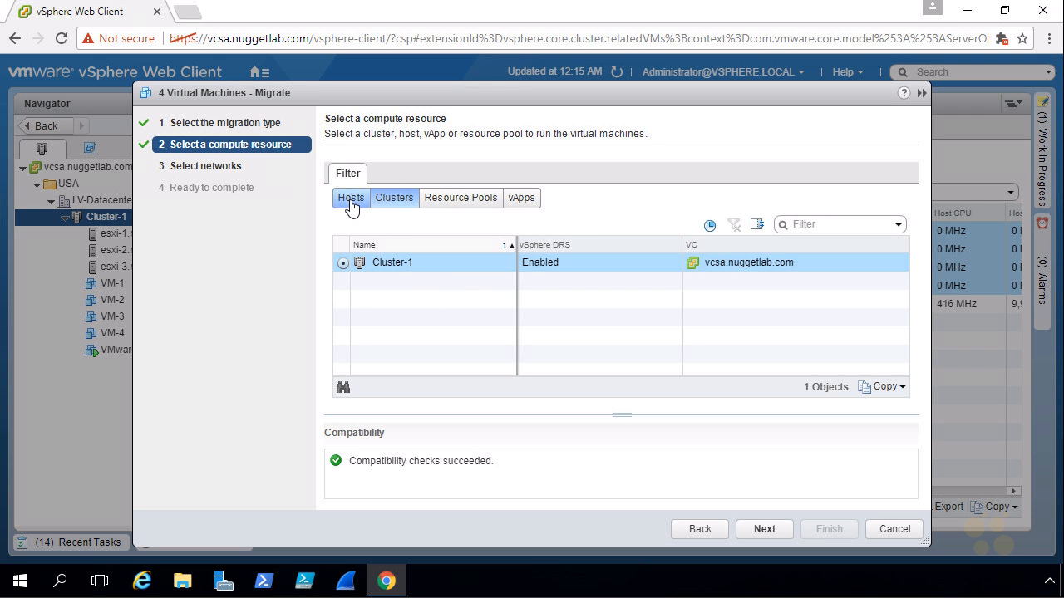
- Choose host esxi-1.nuggetlab.com as the destination, keep DS VM Port Group as the network, and complete the migration
{"action": "left_click", "coordinate": [343, 264]}
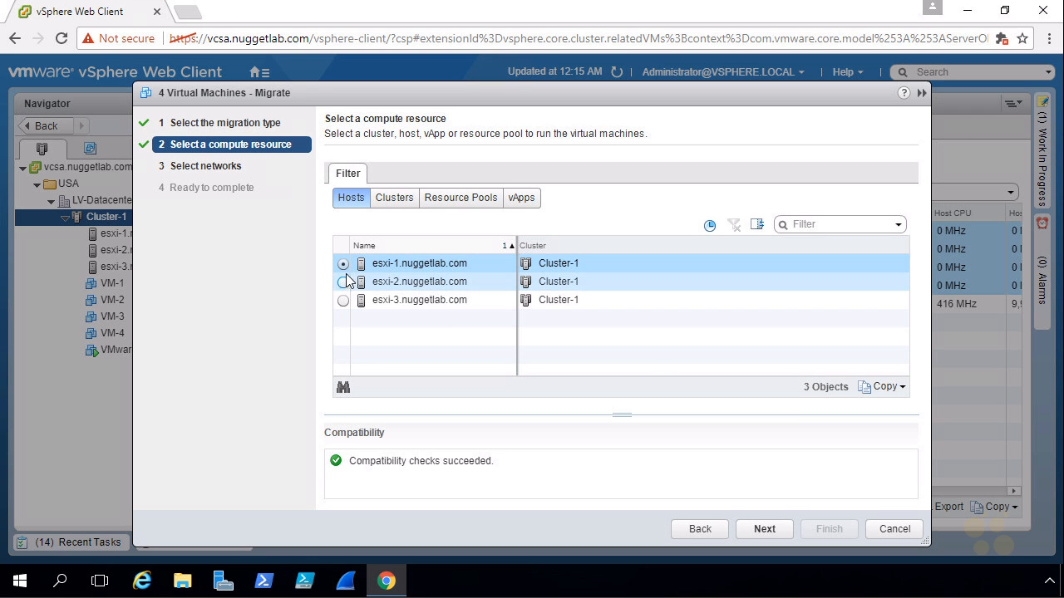
{"action": "left_click", "coordinate": [764, 530]}
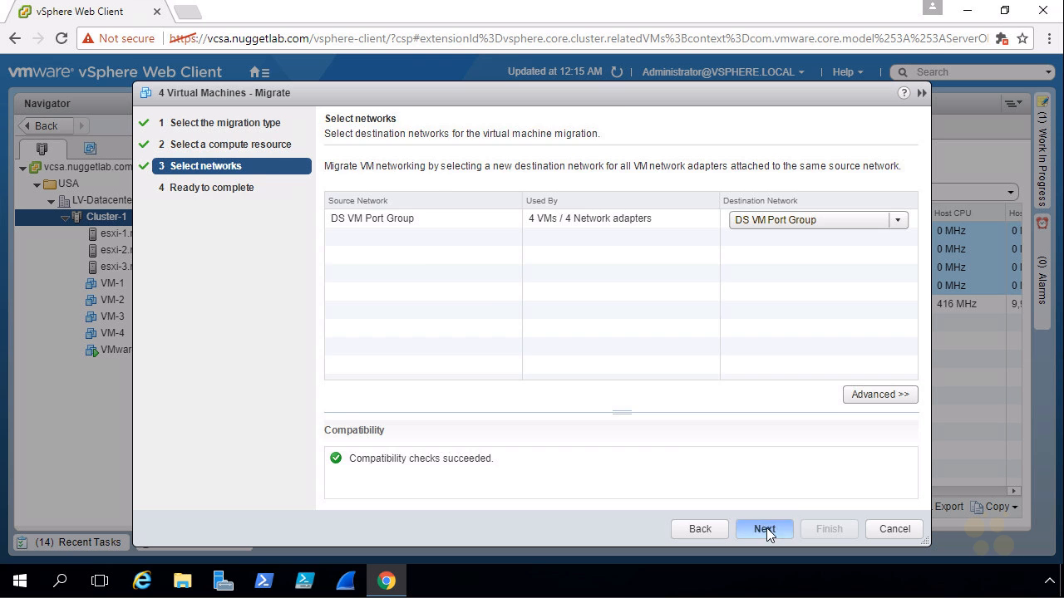
{"action": "left_click", "coordinate": [765, 529]}
{"action": "left_click", "coordinate": [828, 528]}
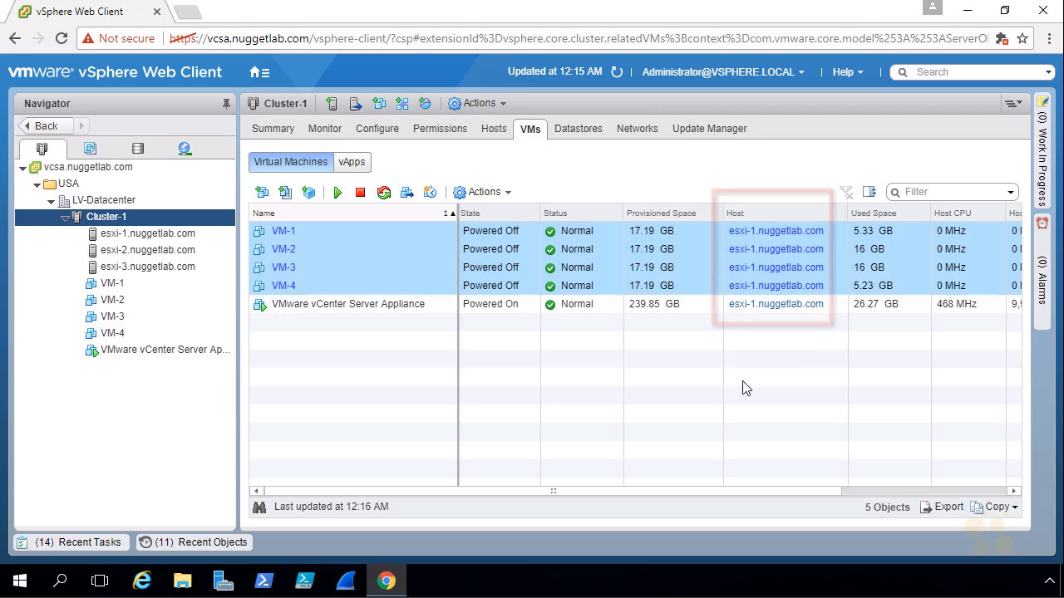
- Change Cluster-1's vSphere DRS automation level to Fully Automated and apply the setting
{"action": "right_click", "coordinate": [172, 217]}
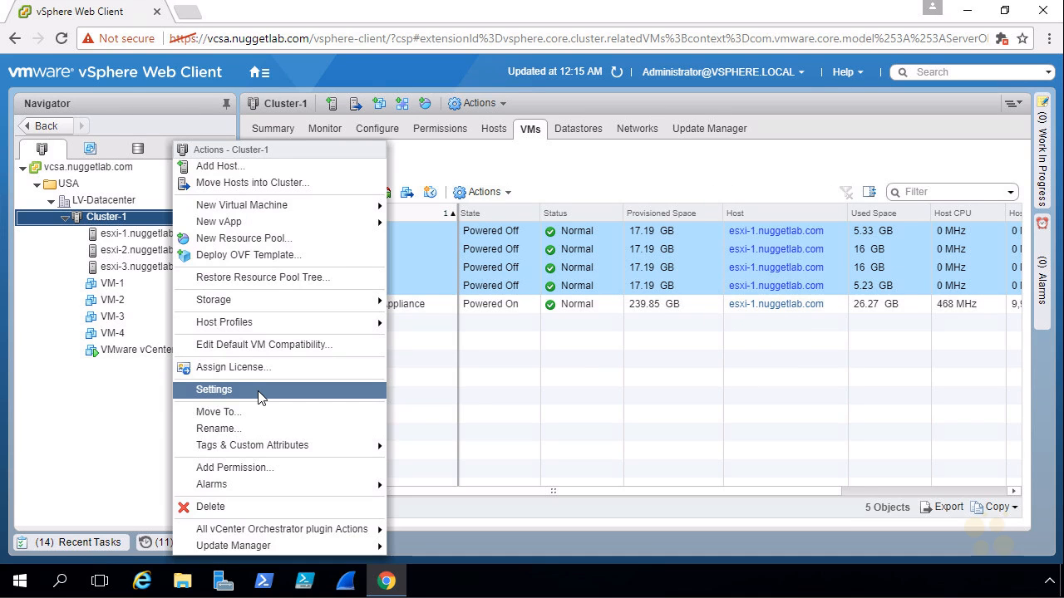
{"action": "left_click", "coordinate": [258, 398]}
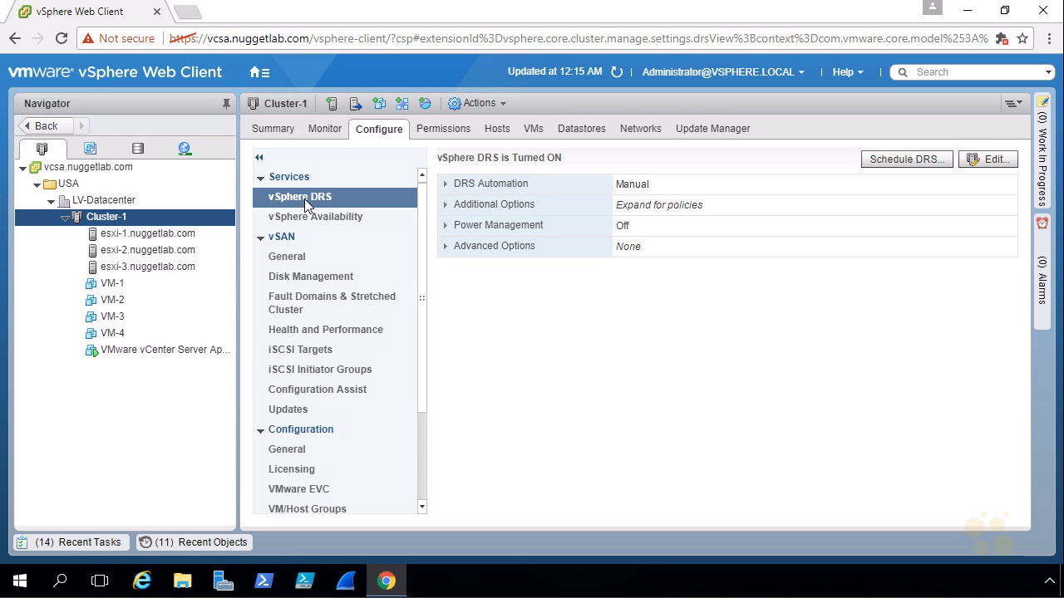
{"action": "left_click", "coordinate": [986, 166]}
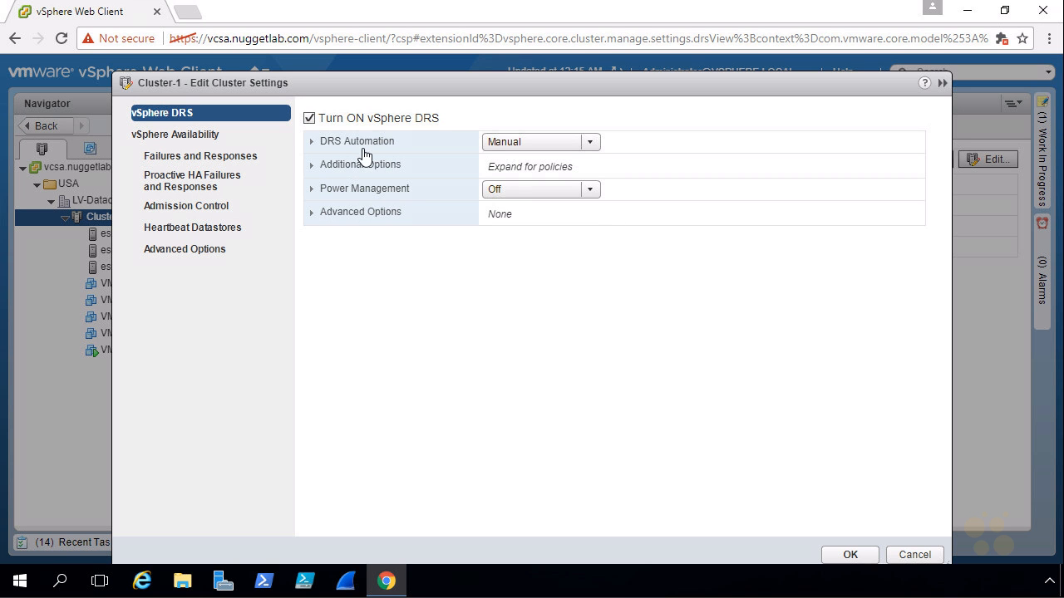
{"action": "left_click", "coordinate": [591, 143]}
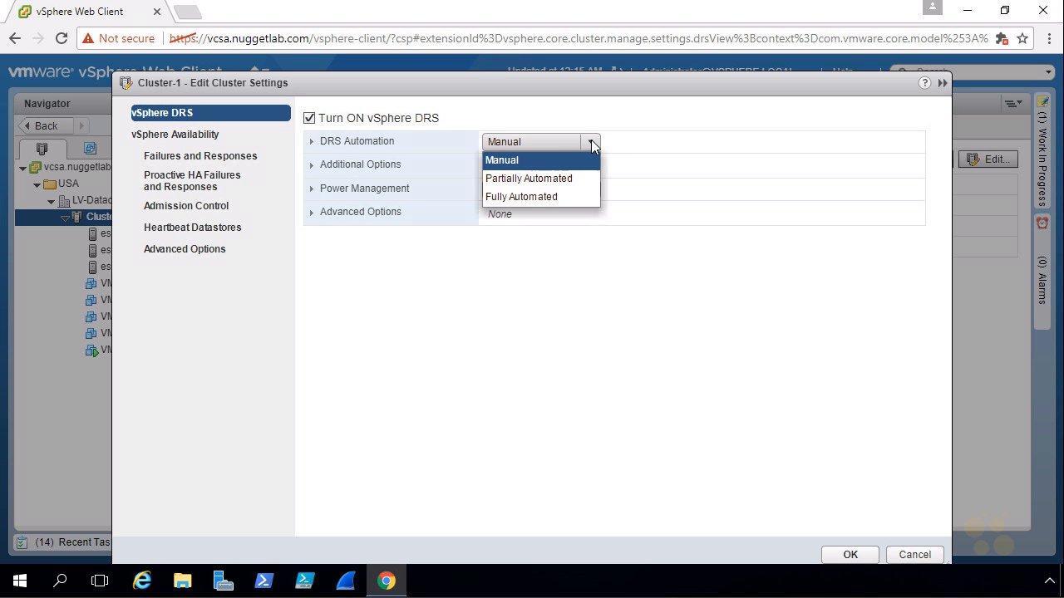
{"action": "left_click", "coordinate": [527, 197]}
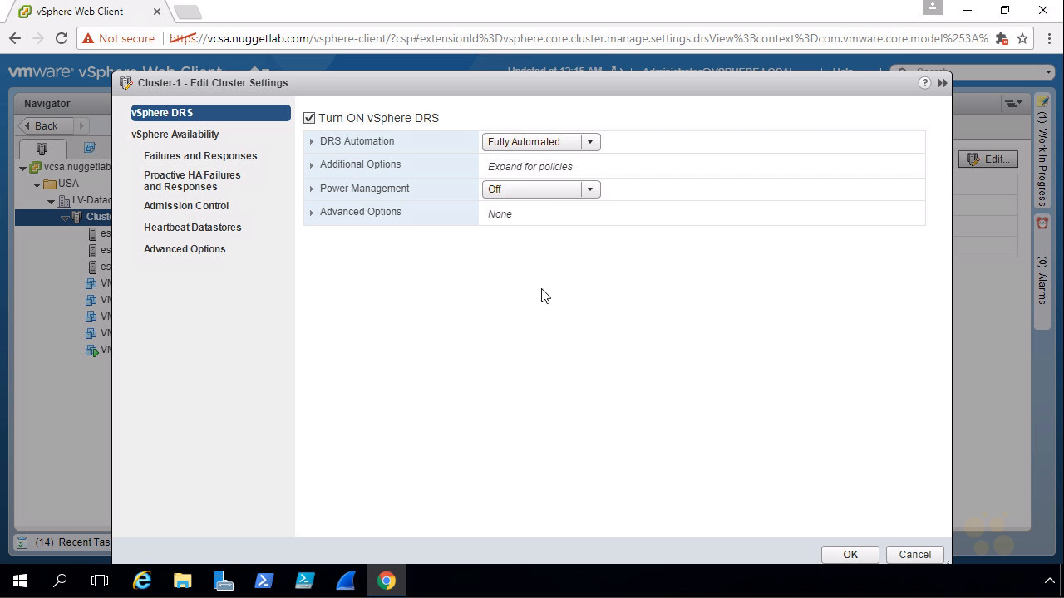
{"action": "left_click", "coordinate": [851, 555]}
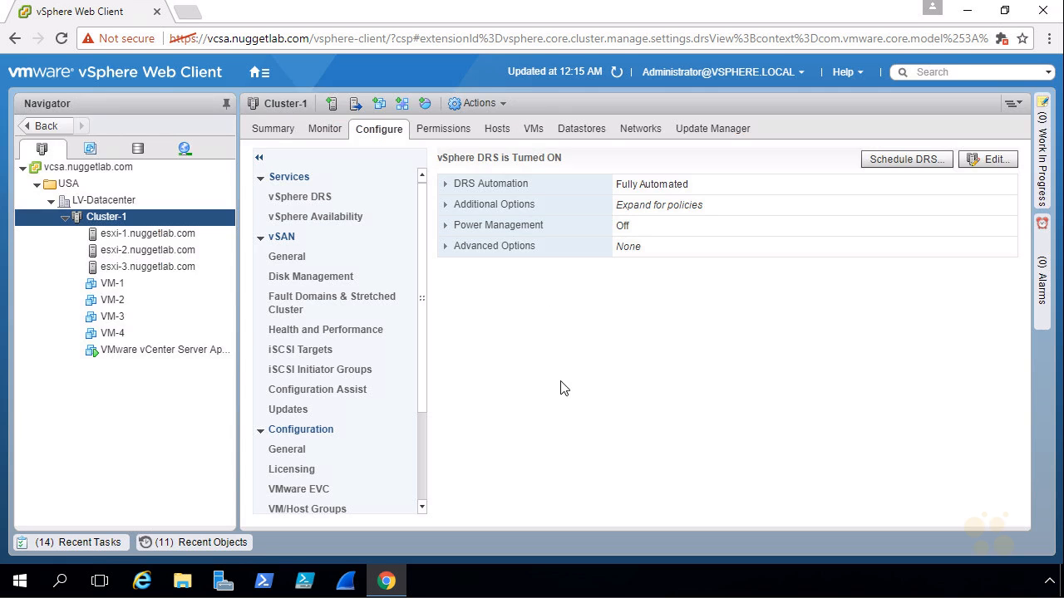
- Power on VM-1 through VM-4 from Cluster-1's virtual machine list and refresh it to check their host placement
{"action": "left_click", "coordinate": [530, 130]}
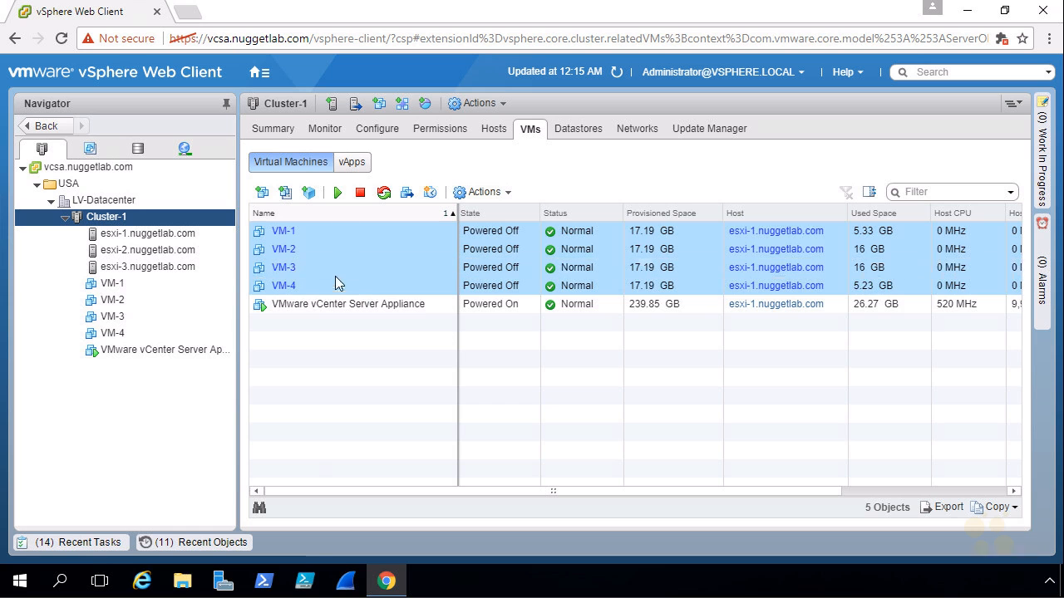
{"action": "left_click", "coordinate": [338, 193]}
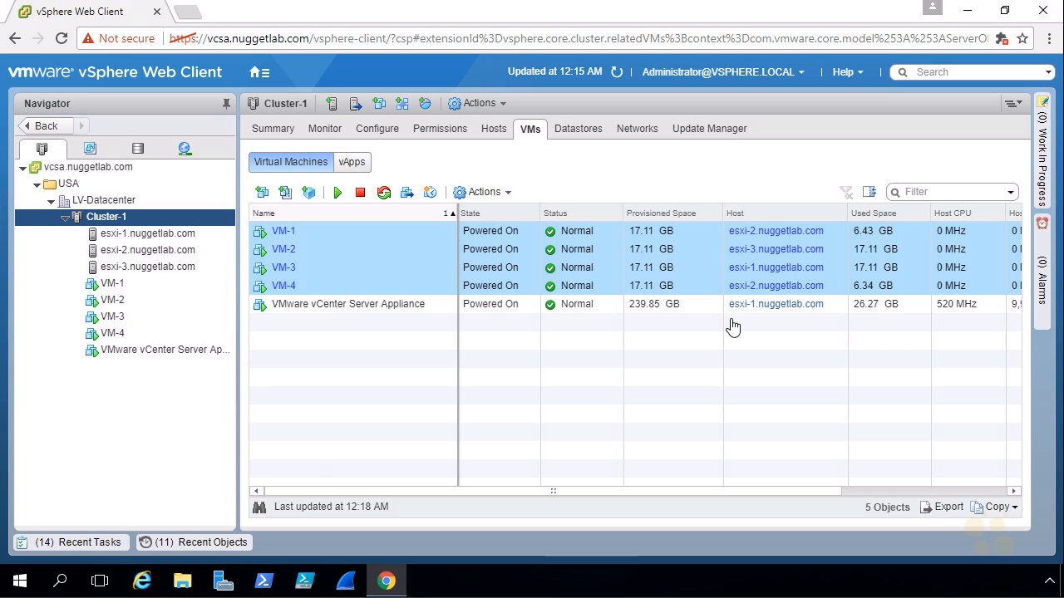
{"action": "left_click", "coordinate": [618, 73]}
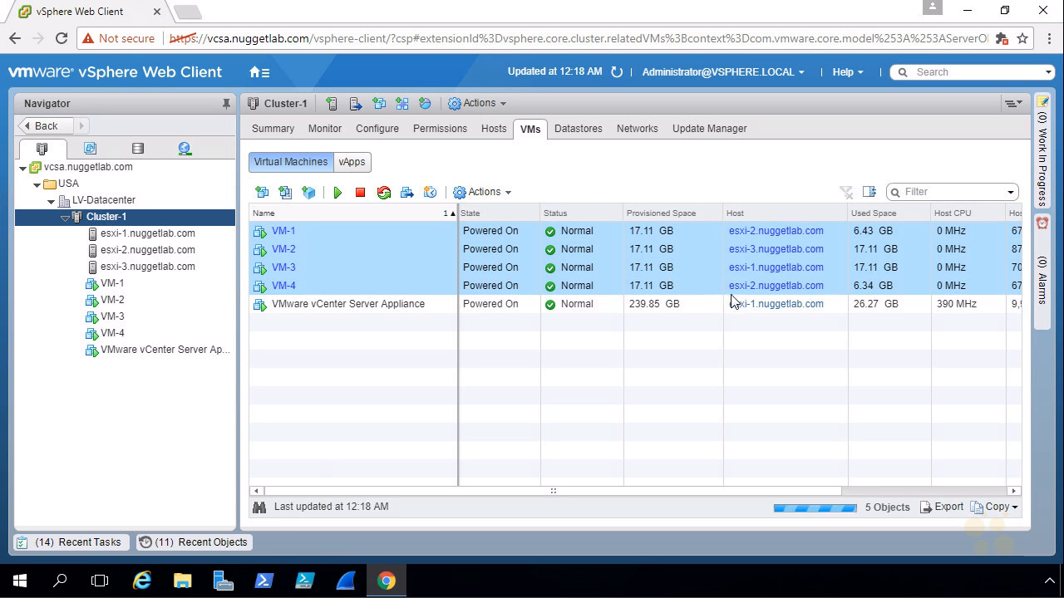
{"action": "left_click", "coordinate": [350, 273]}
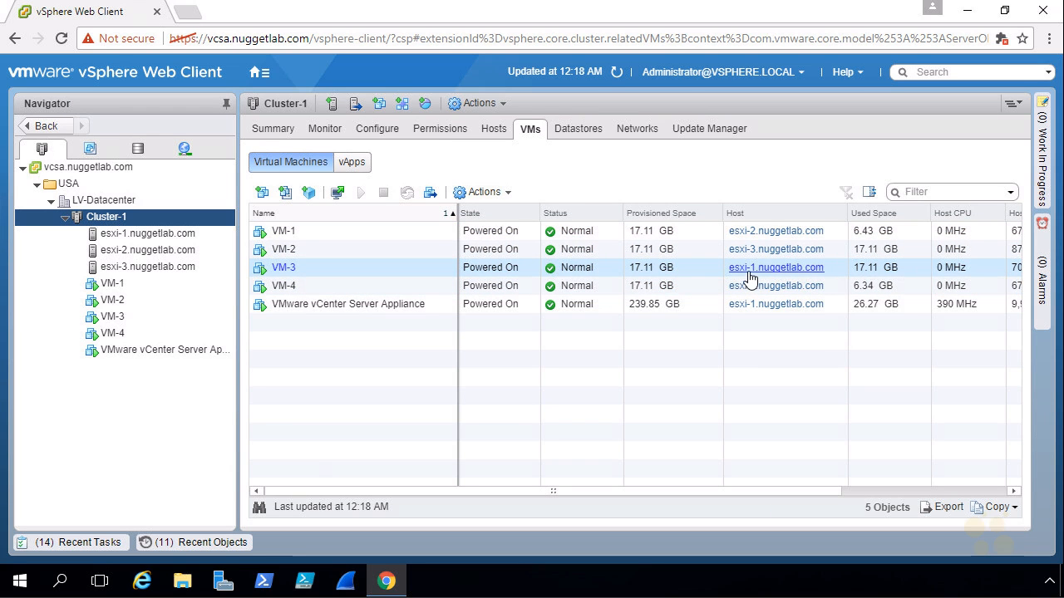